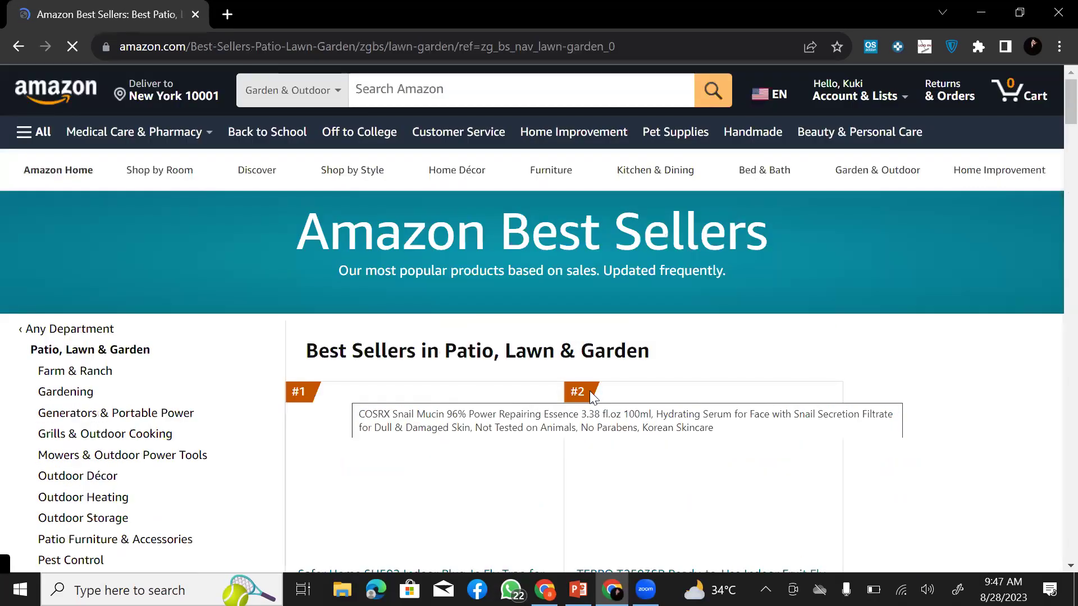
Step: Open the Ortho Home Defense Insect Killer from the Patio, Lawn & Garden best sellers and view its Keepa price history section
scroll(587, 404, "down", 3)
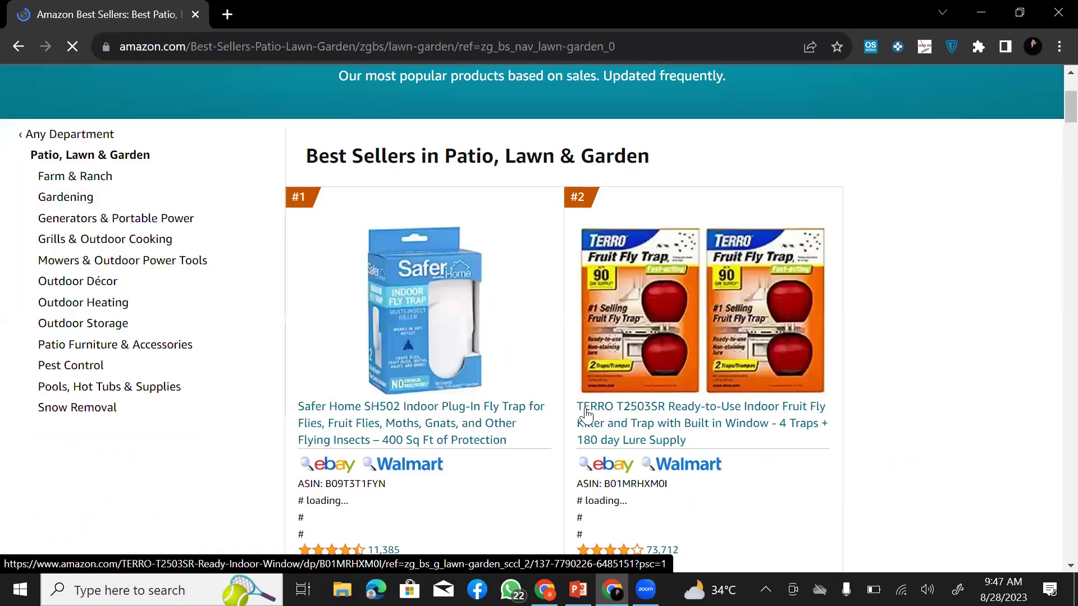
scroll(439, 211, "down", 10)
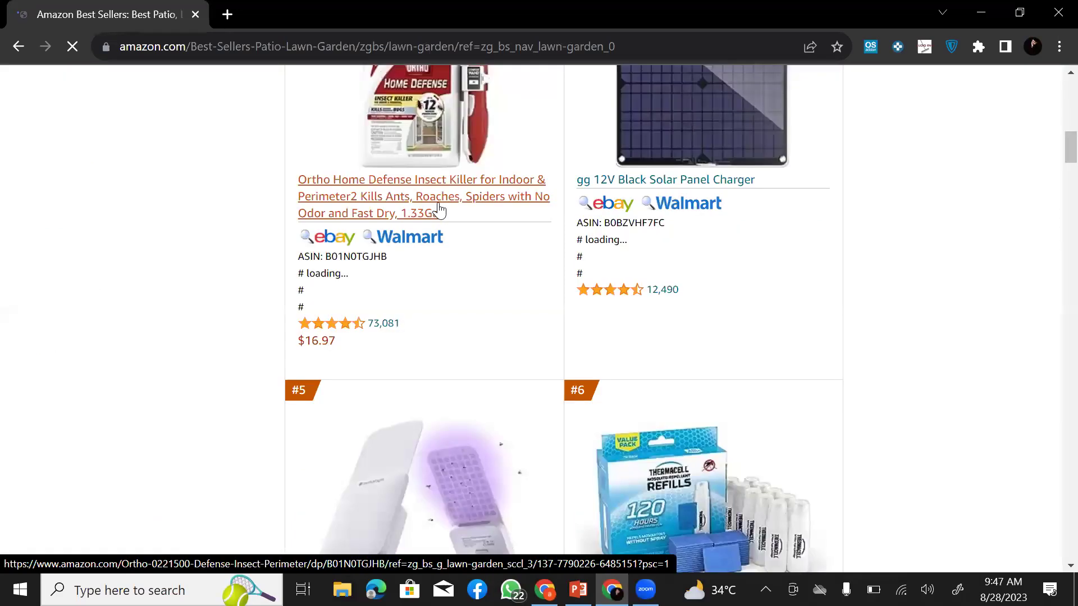
left_click(440, 211)
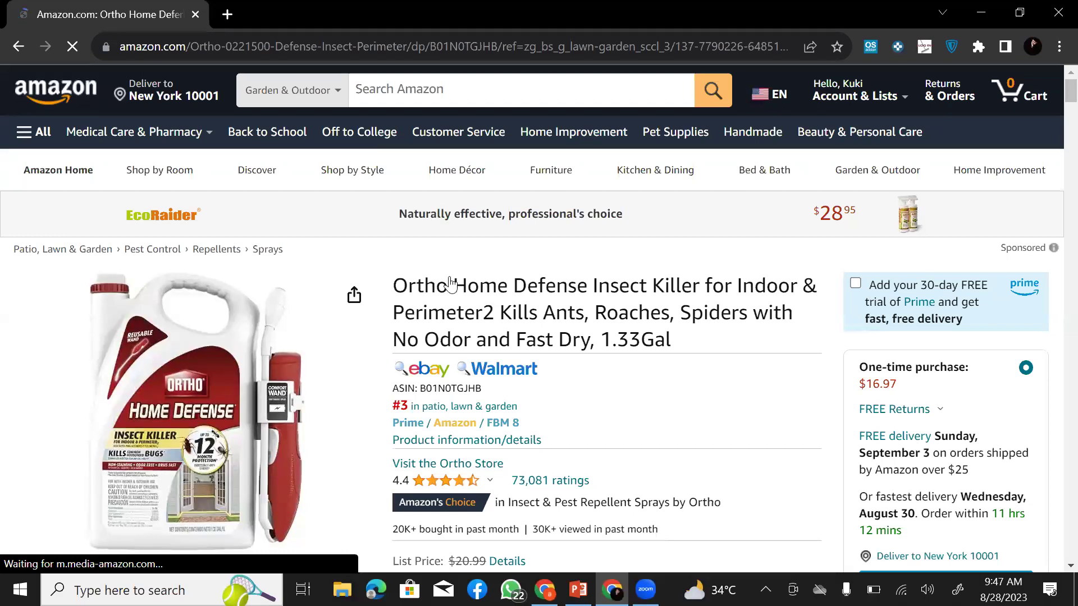
scroll(445, 283, "down", 2)
scroll(452, 284, "down", 6)
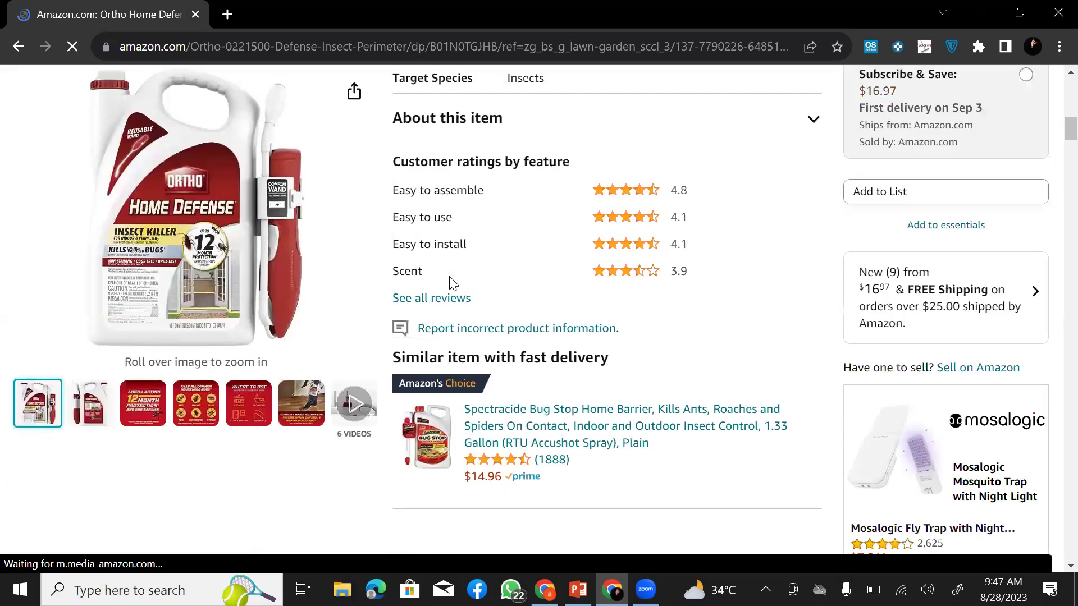
scroll(464, 299, "down", 4)
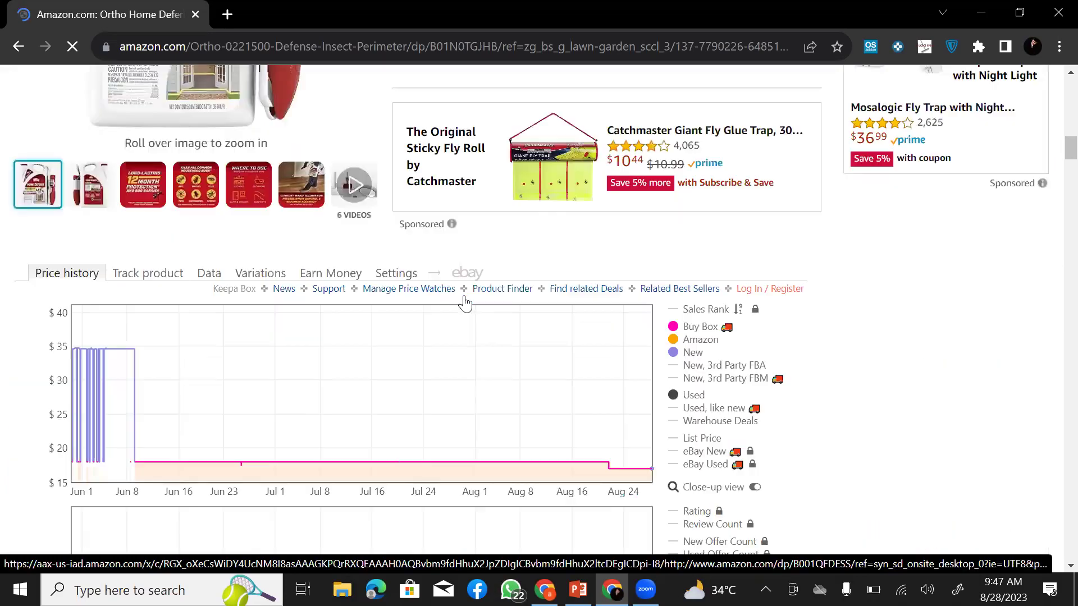
Step: Open the AquaXone Tools membership site in a new browser tab and log in with the saved account credentials
left_click(229, 14)
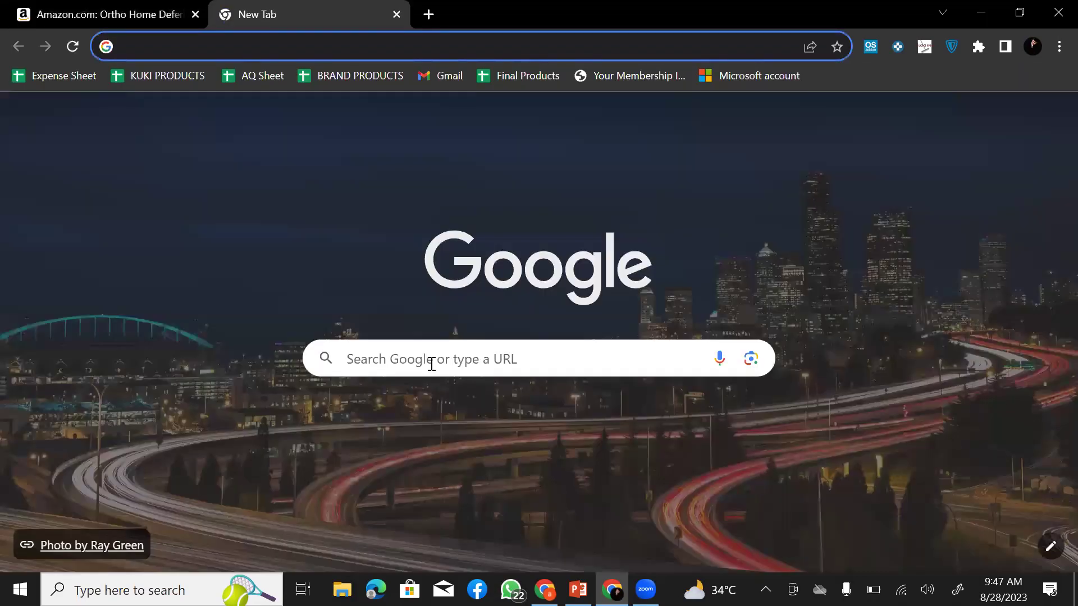
left_click(409, 398)
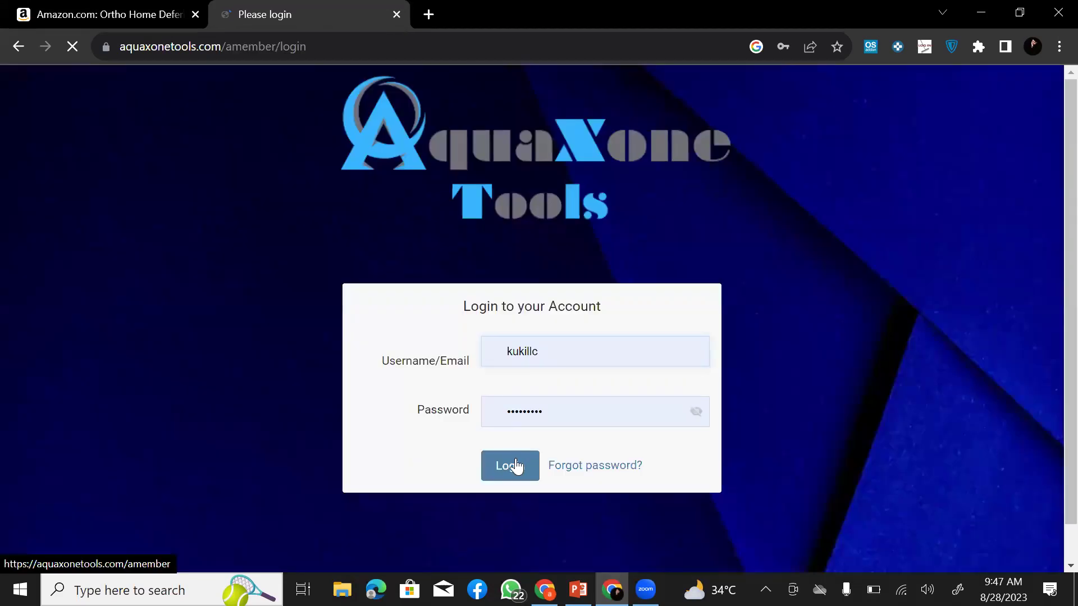
left_click(518, 470)
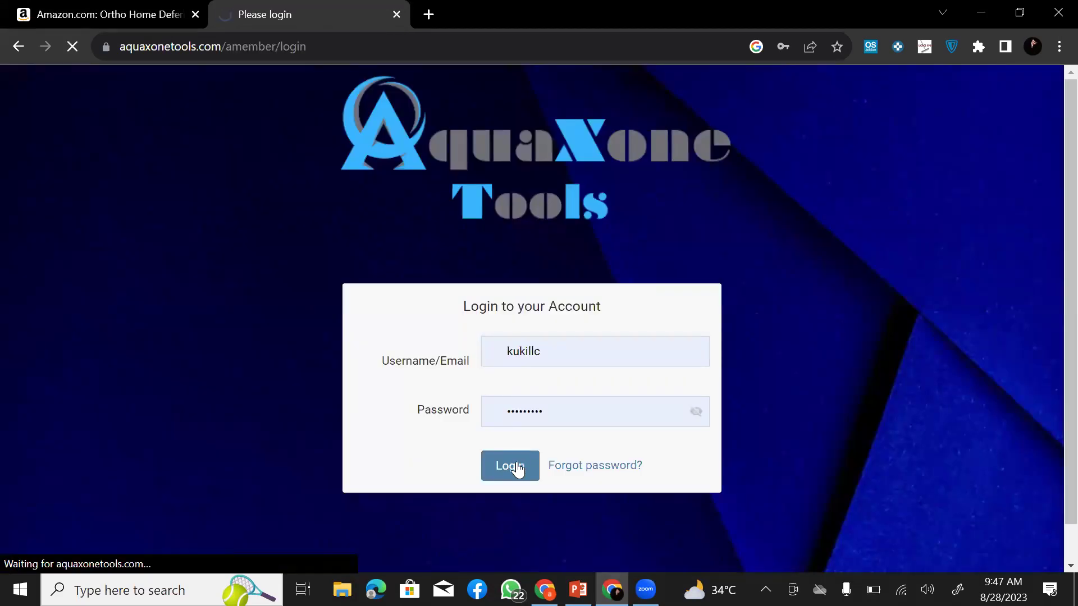
Step: Access the Keepa Web + Ext T1 membership tool and launch the Keepa website from its access page
scroll(337, 438, "down", 2)
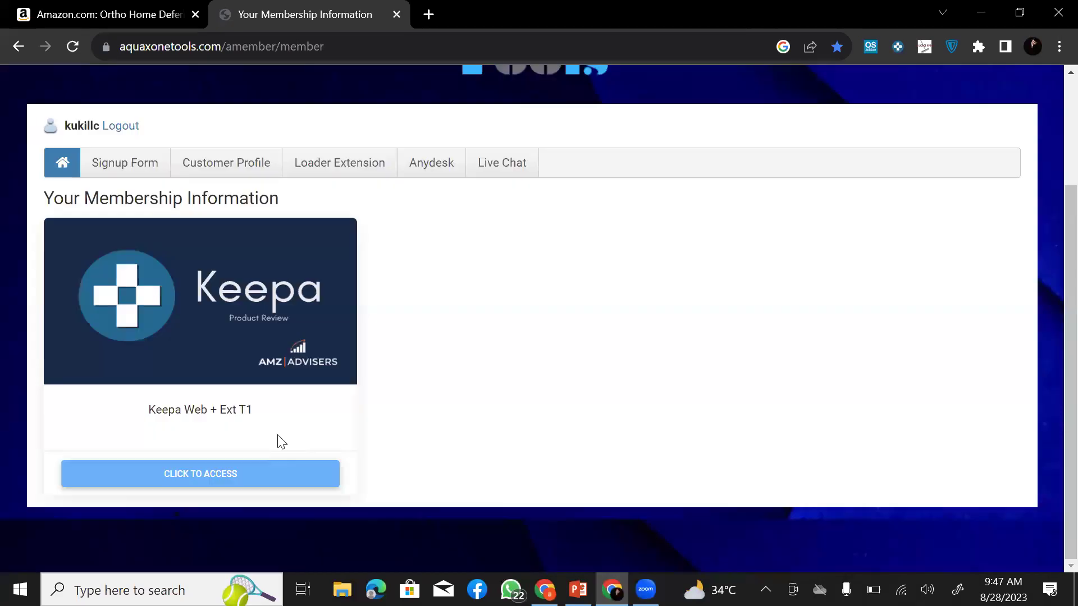
left_click(215, 482)
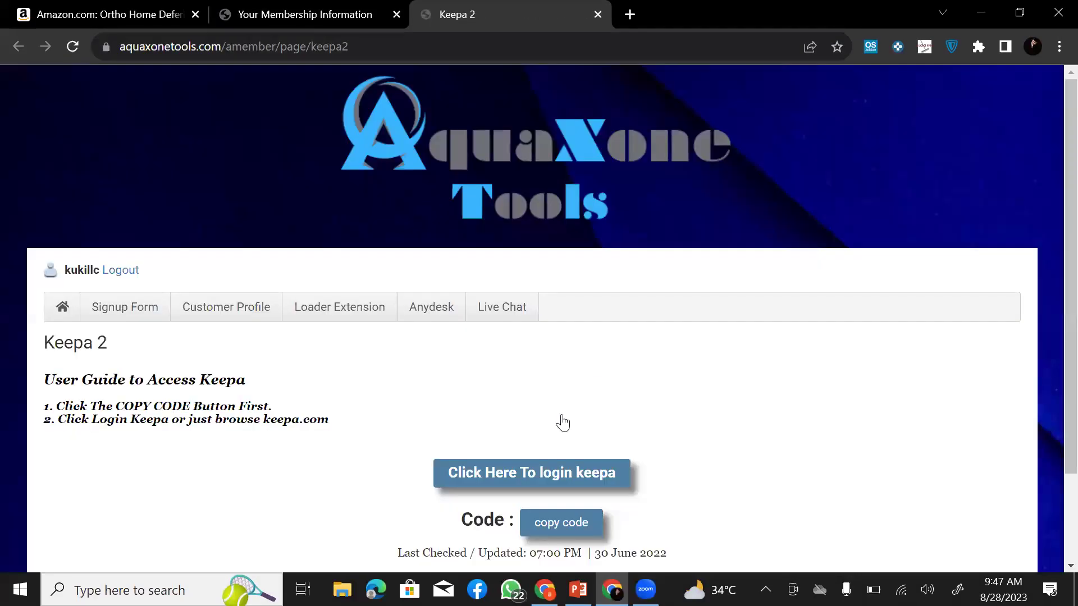
scroll(562, 422, "down", 2)
left_click(537, 366)
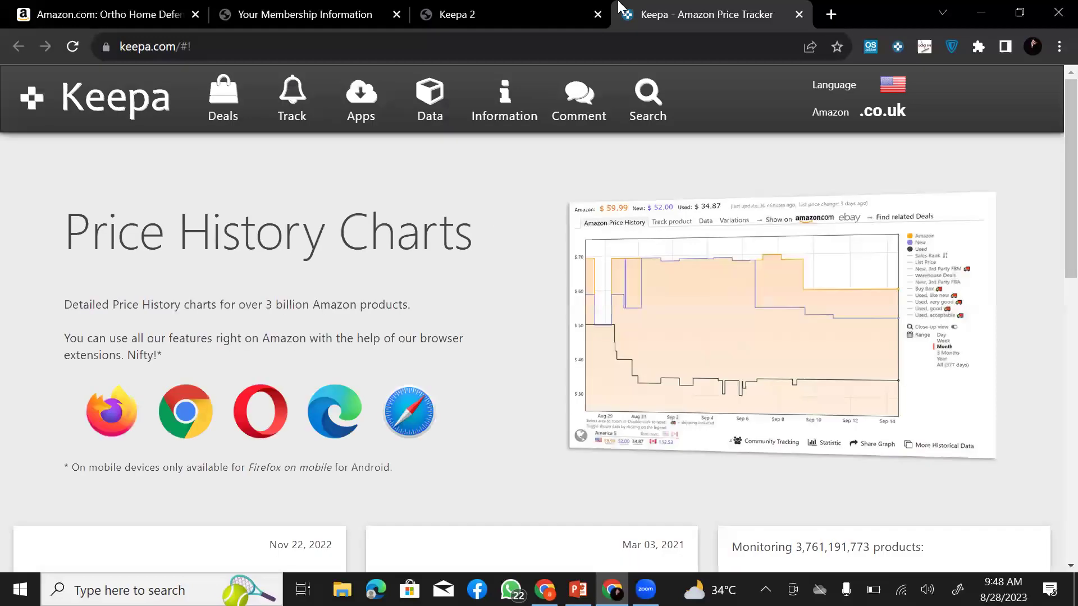
Step: Return to the Ortho product page and view Keepa's product data, followed by its price history chart
key("ctrl+Tab")
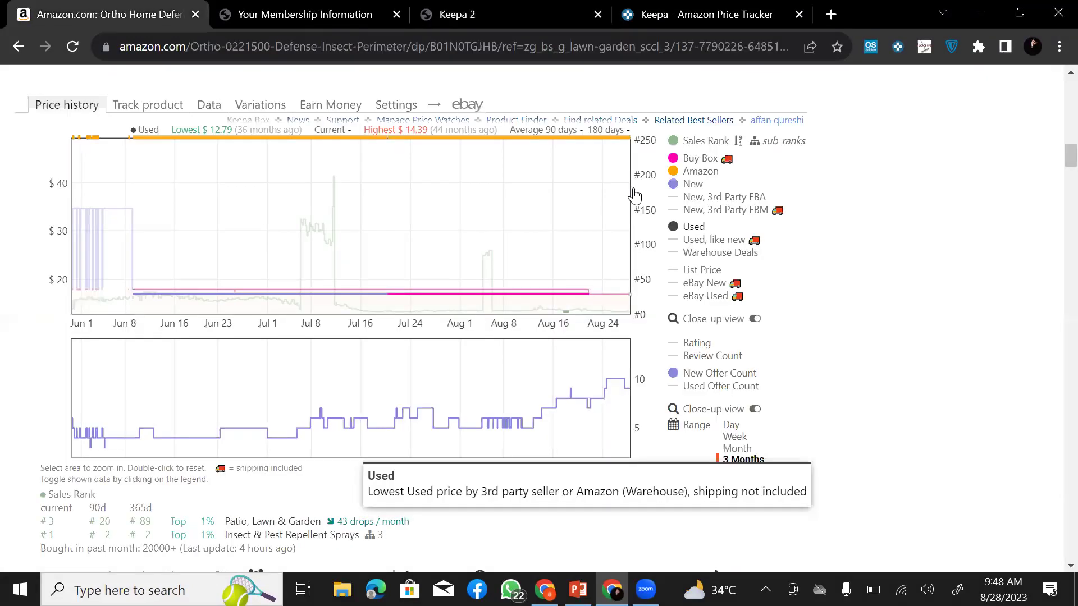
left_click(209, 105)
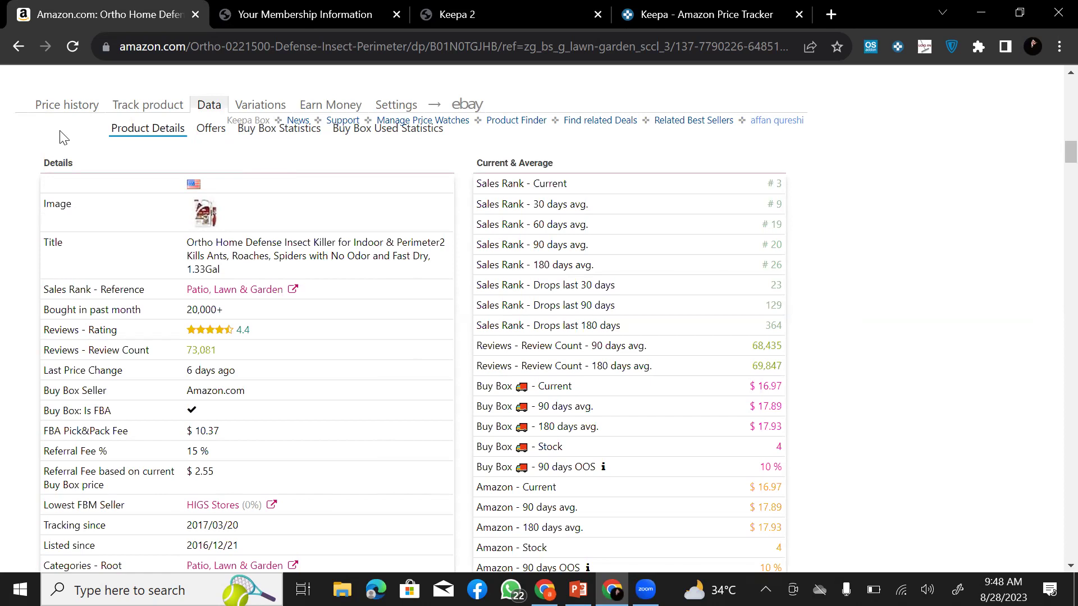
left_click(56, 107)
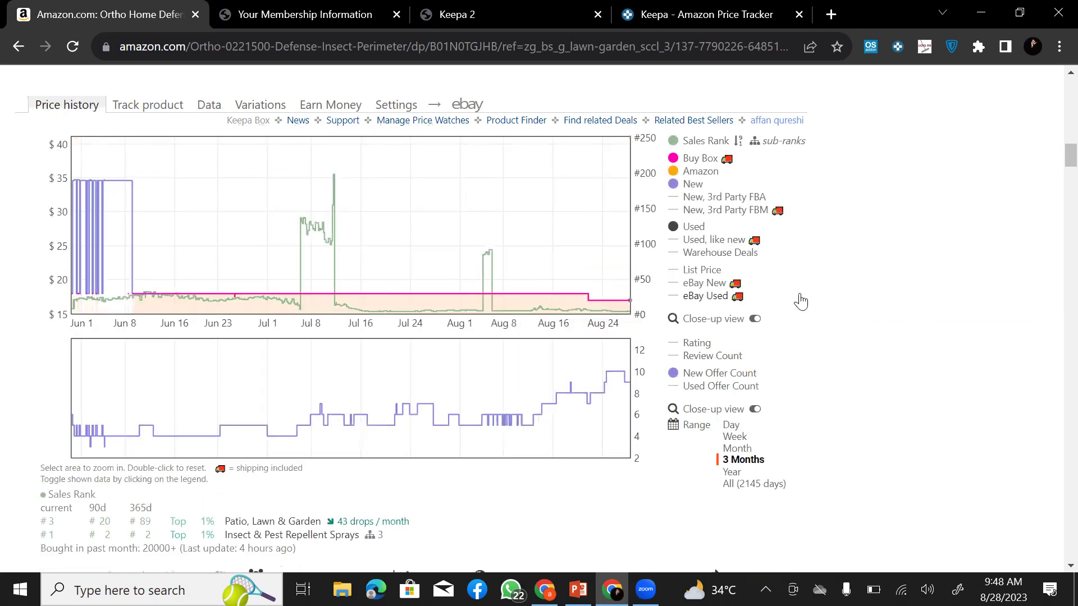
Step: Look through Keepa's Data, Track product, Variations and Price history views, finishing on the product details
scroll(531, 283, "up", 1)
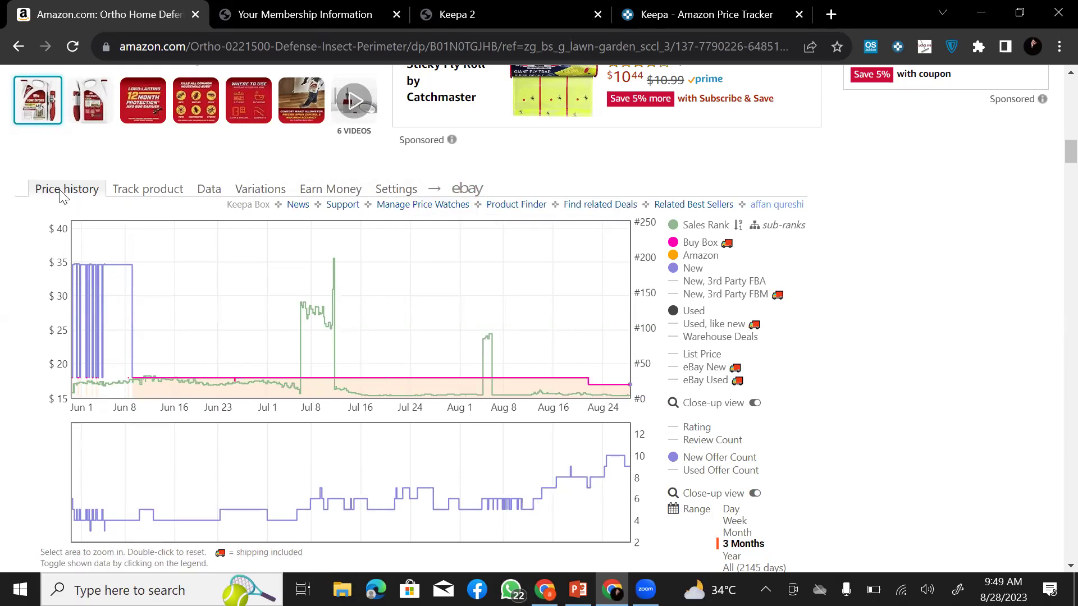
left_click(208, 190)
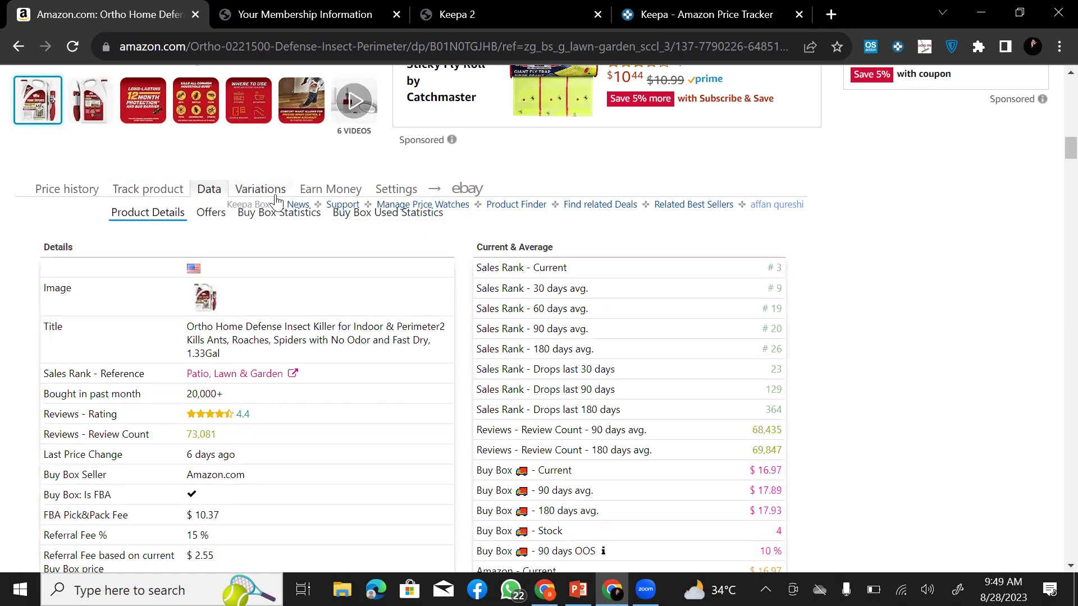
left_click(125, 193)
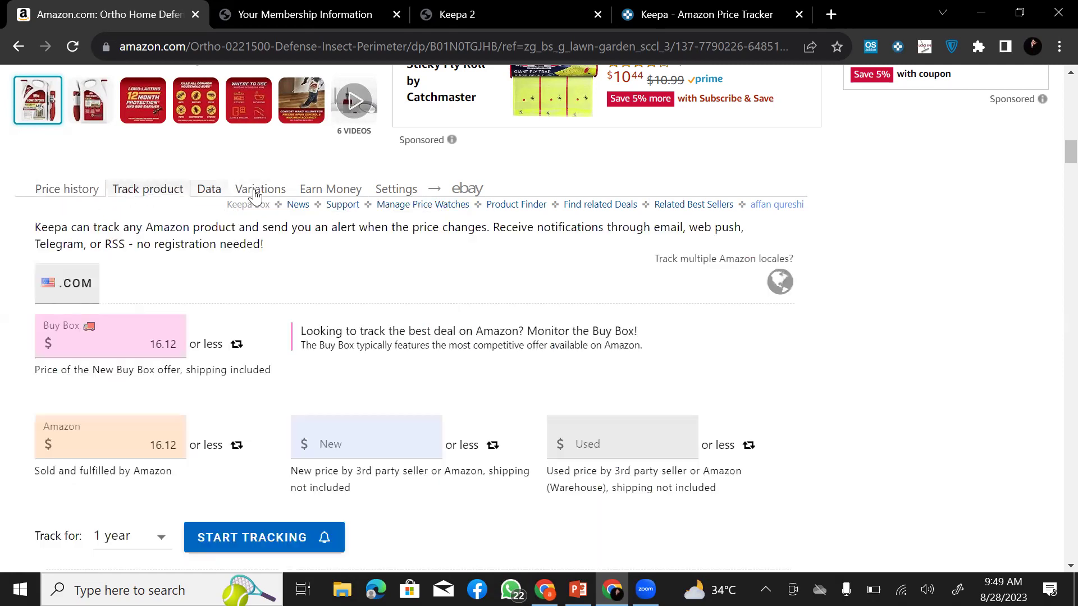
left_click(268, 191)
left_click(208, 193)
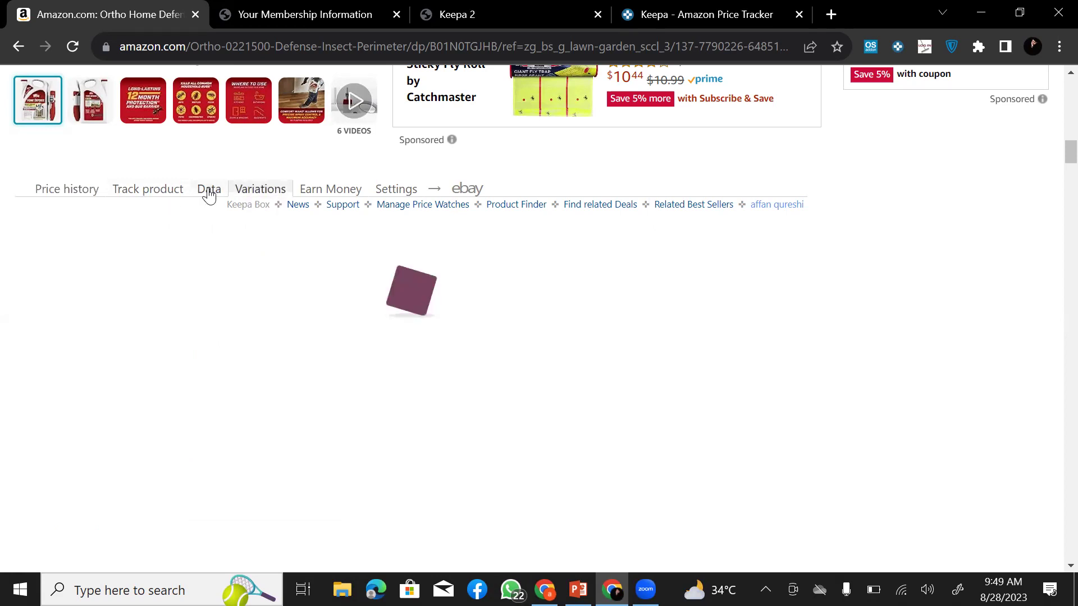
left_click(52, 191)
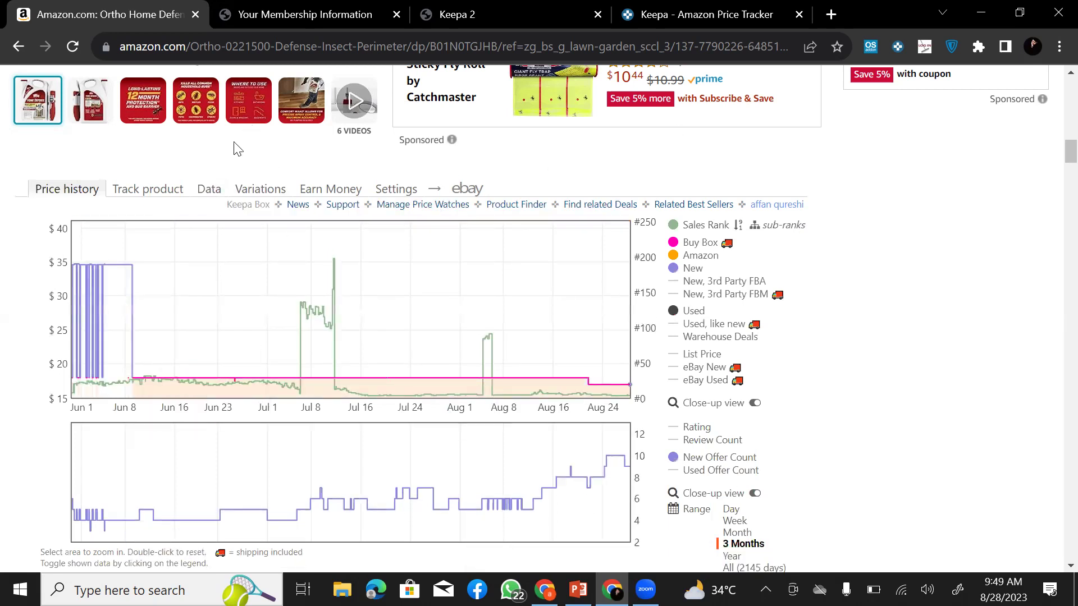
left_click(205, 191)
left_click(73, 191)
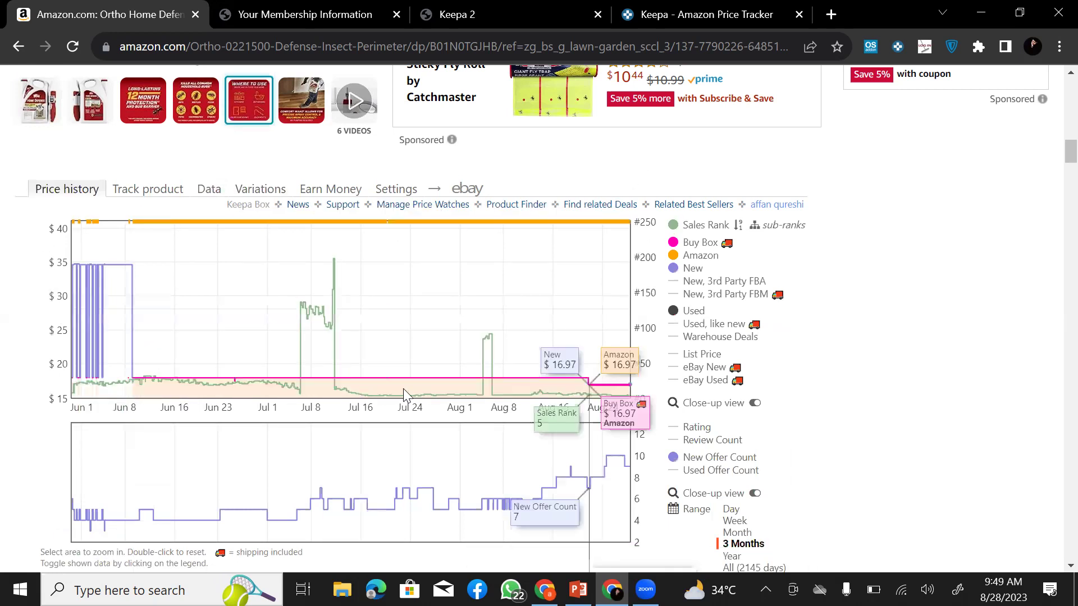
left_click(211, 189)
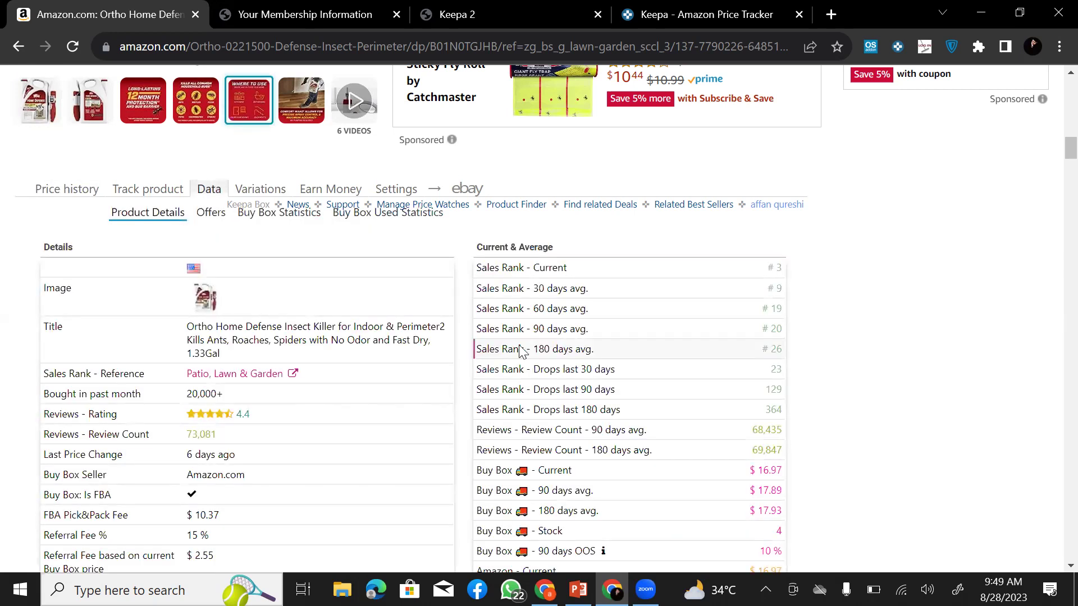
Step: Switch to the Wholesale Internship Slides in PowerPoint, show slide 14 on analyzing through Keepa, and highlight the 90-day average price check
mouse_move(578, 589)
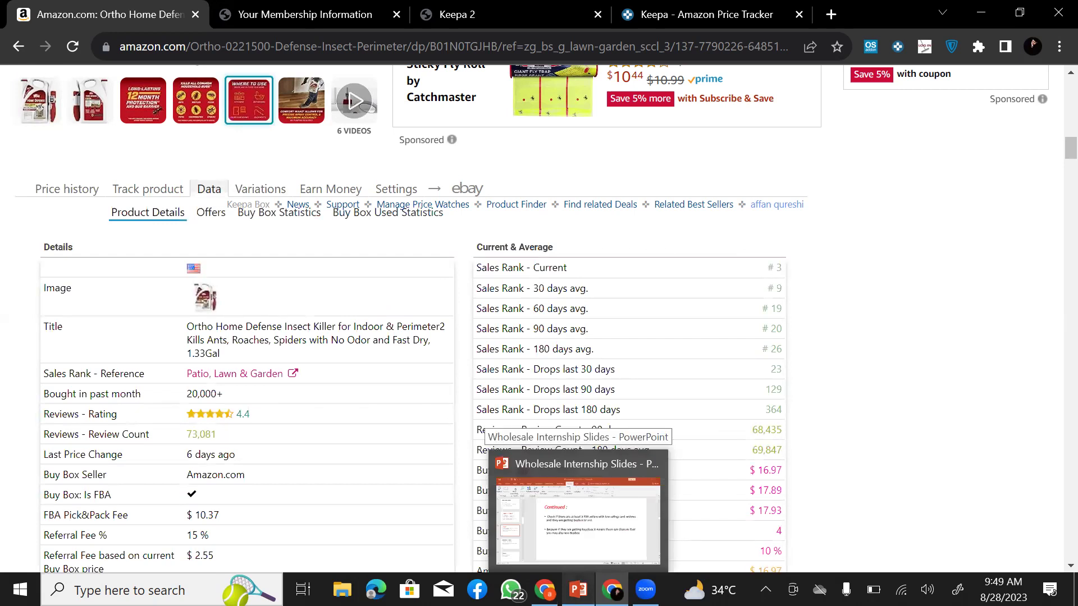
left_click(578, 519)
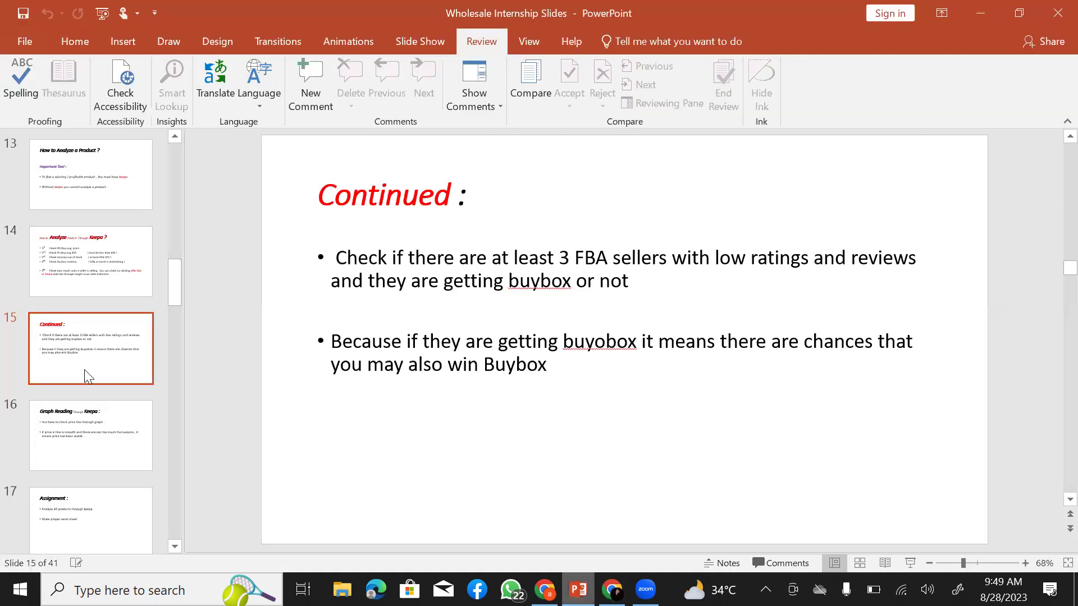
left_click(91, 265)
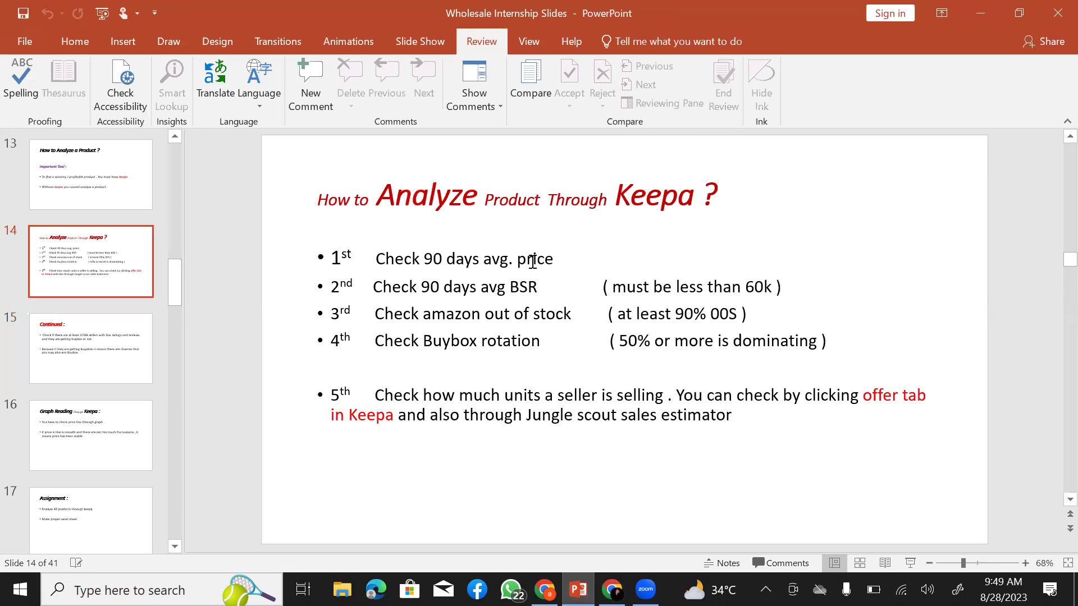
triple_click(561, 265)
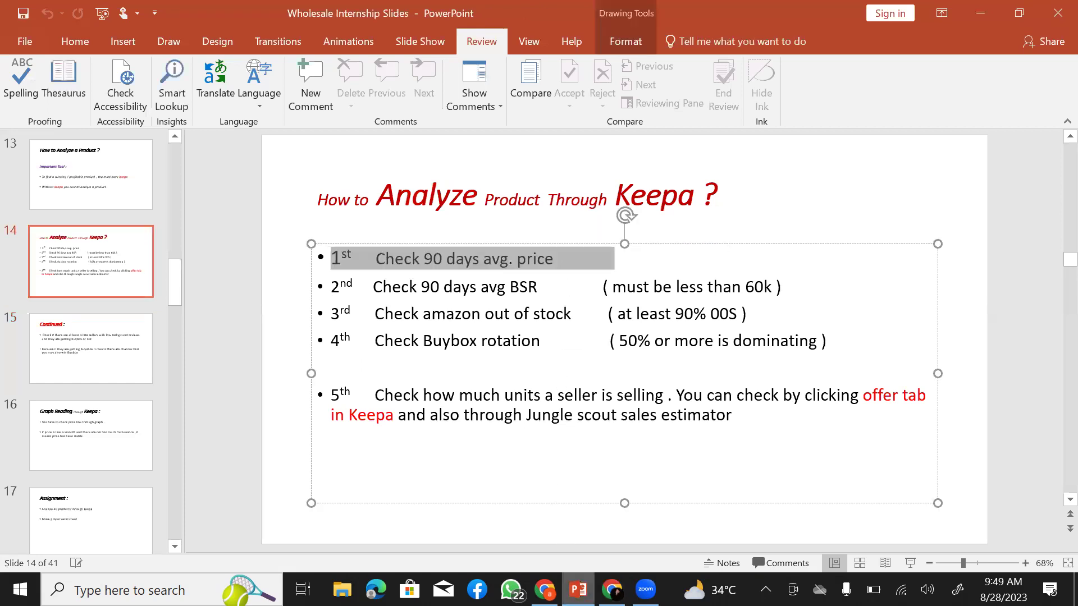
Step: Switch back to Chrome and examine Keepa's 90-day average sales rank, Buy Box price and Amazon out-of-stock figures
left_click(612, 590)
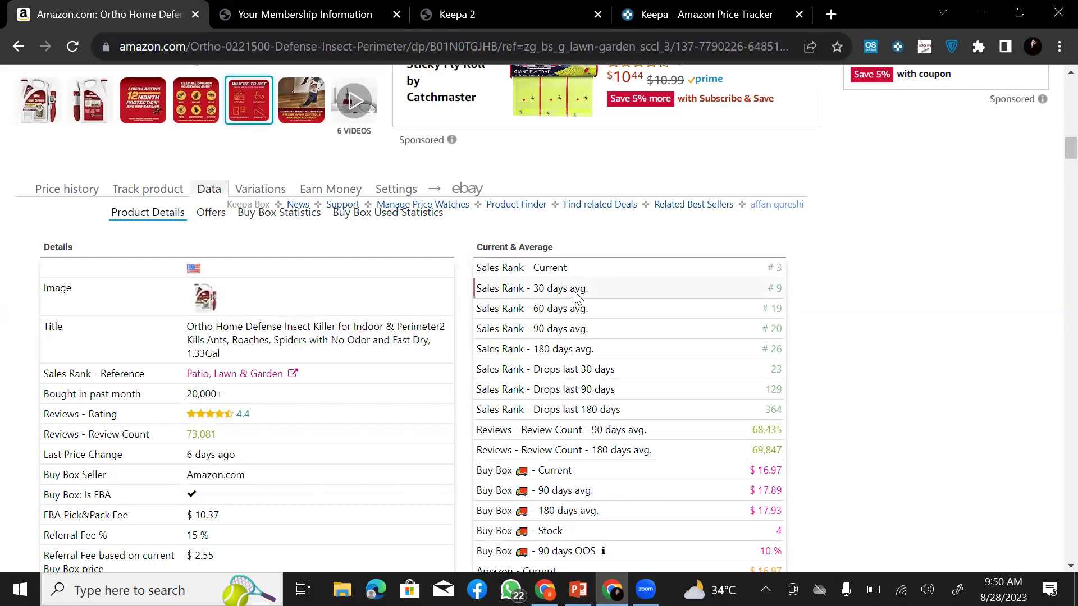
scroll(777, 391, "down", 1)
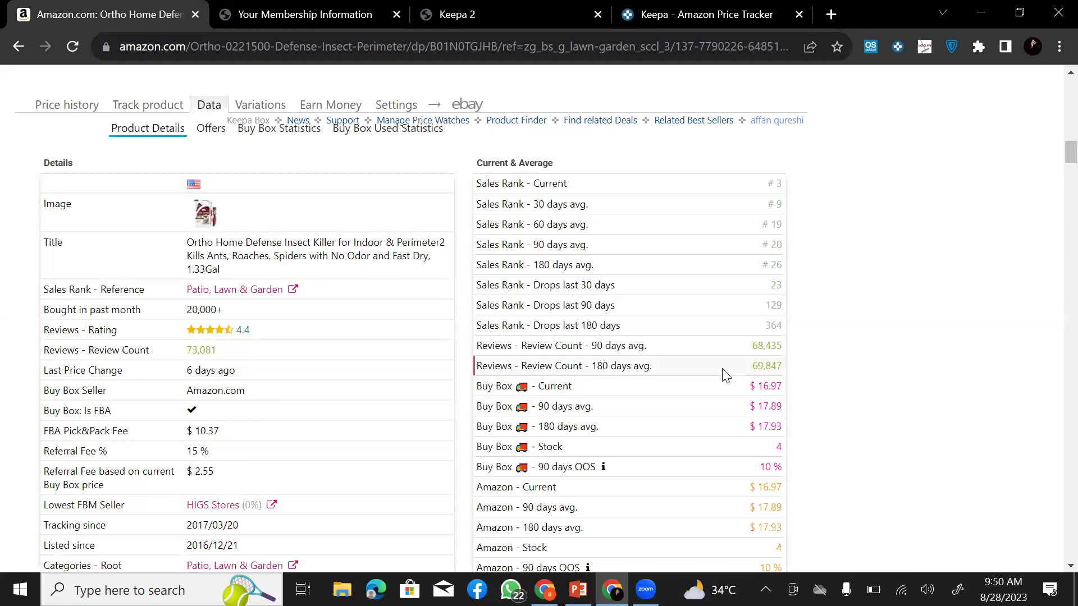
scroll(724, 375, "down", 1)
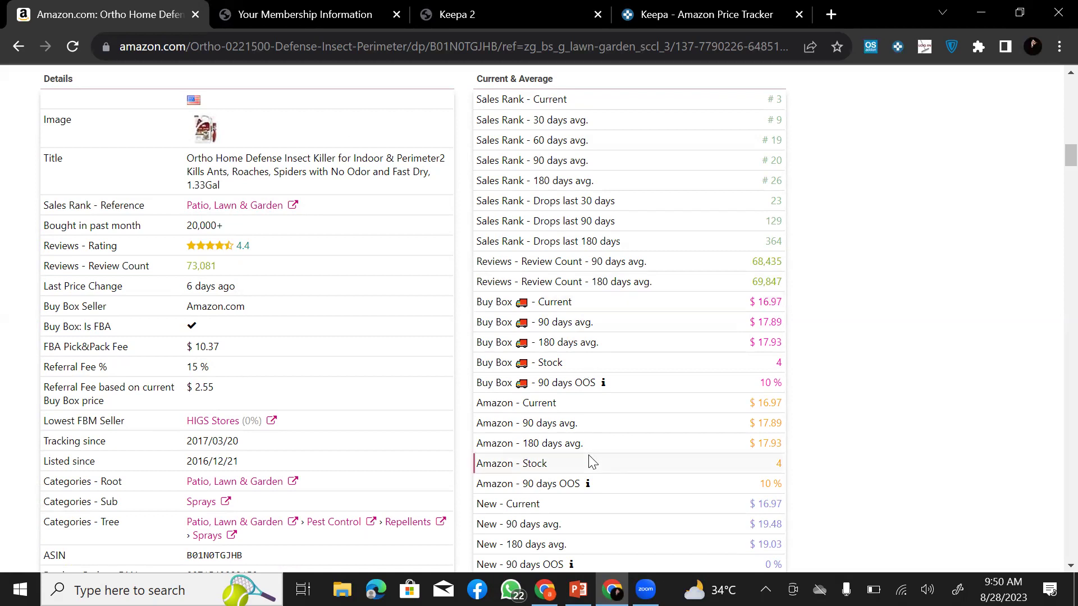
scroll(588, 455, "down", 1)
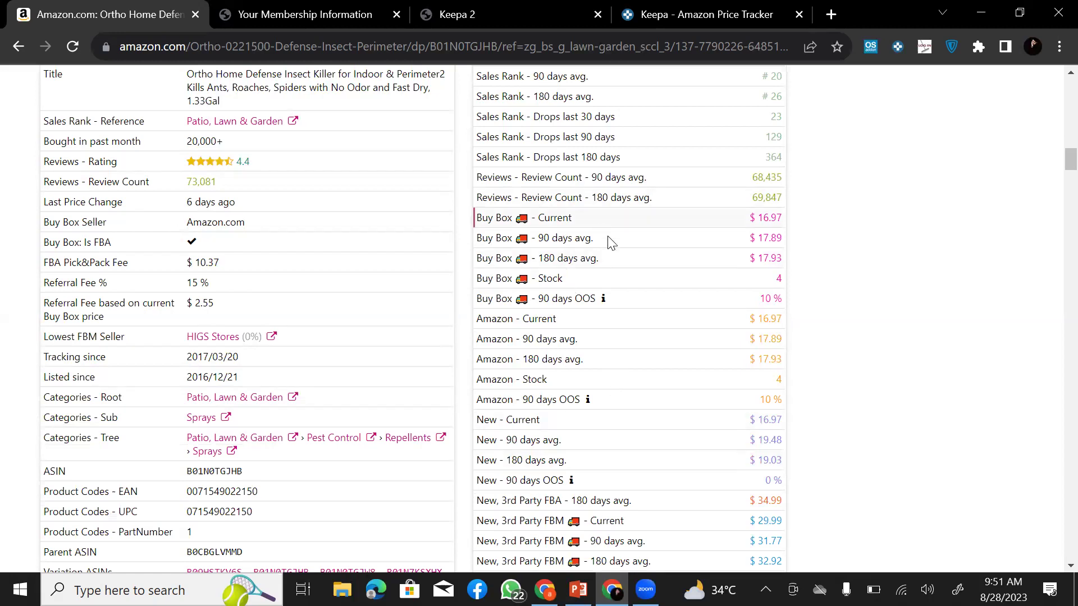
scroll(615, 243, "up", 1)
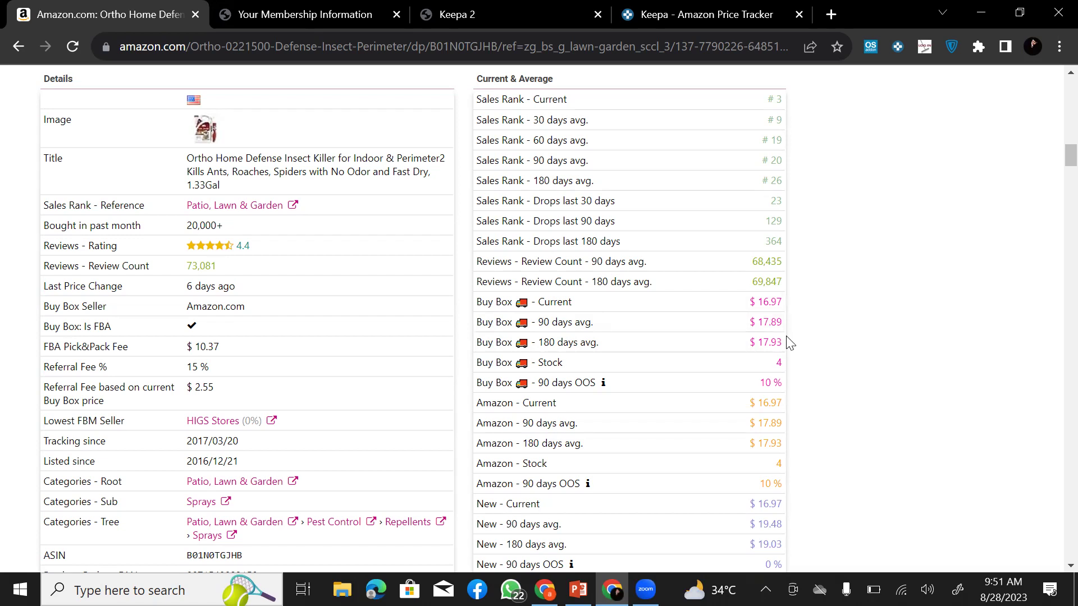
scroll(677, 404, "down", 3)
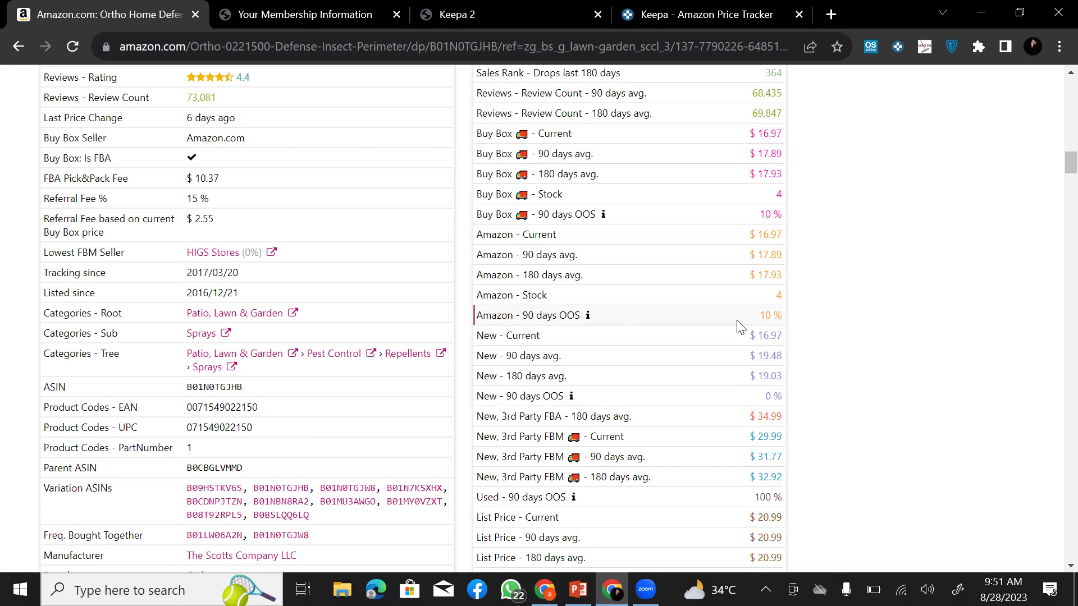
Step: Check who sells and ships the Ortho product in the purchase box, highlighting the Sold by and Ships from values
scroll(760, 319, "up", 20)
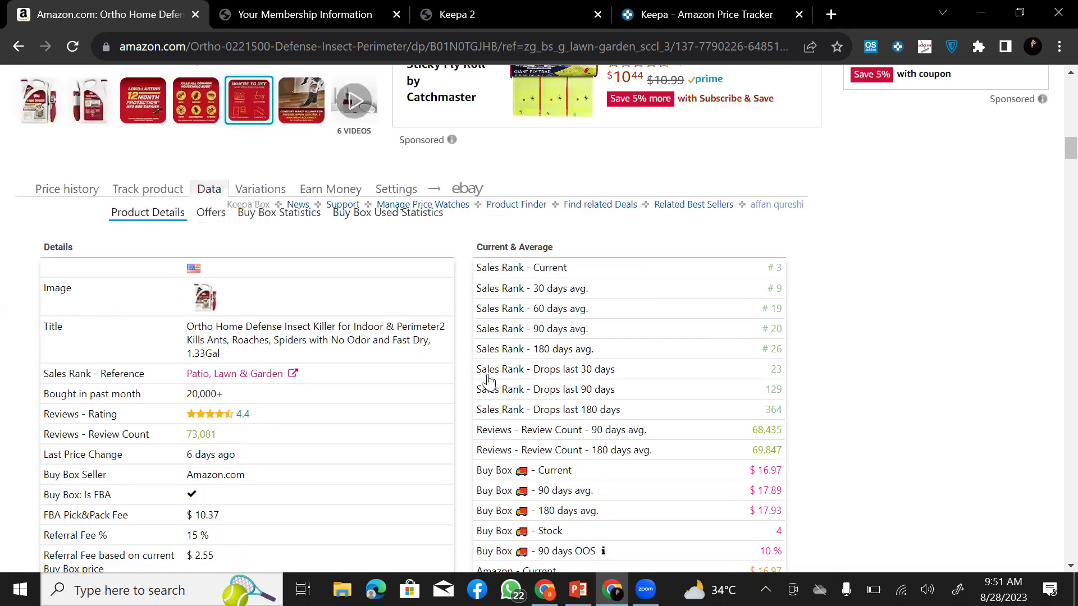
scroll(489, 381, "up", 5)
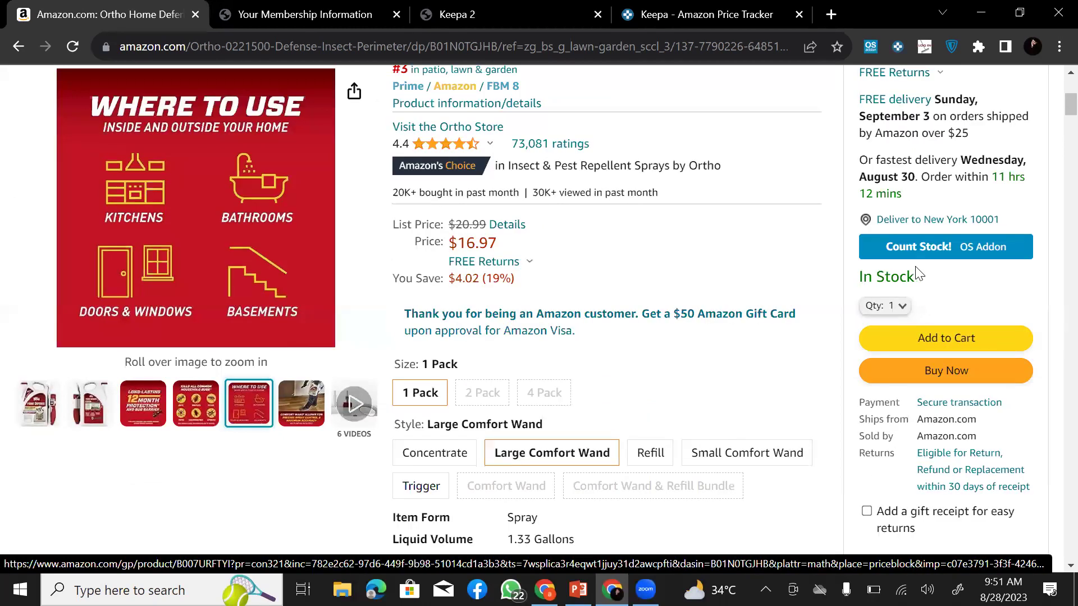
scroll(914, 275, "down", 3)
left_click_drag(915, 269, 1002, 270)
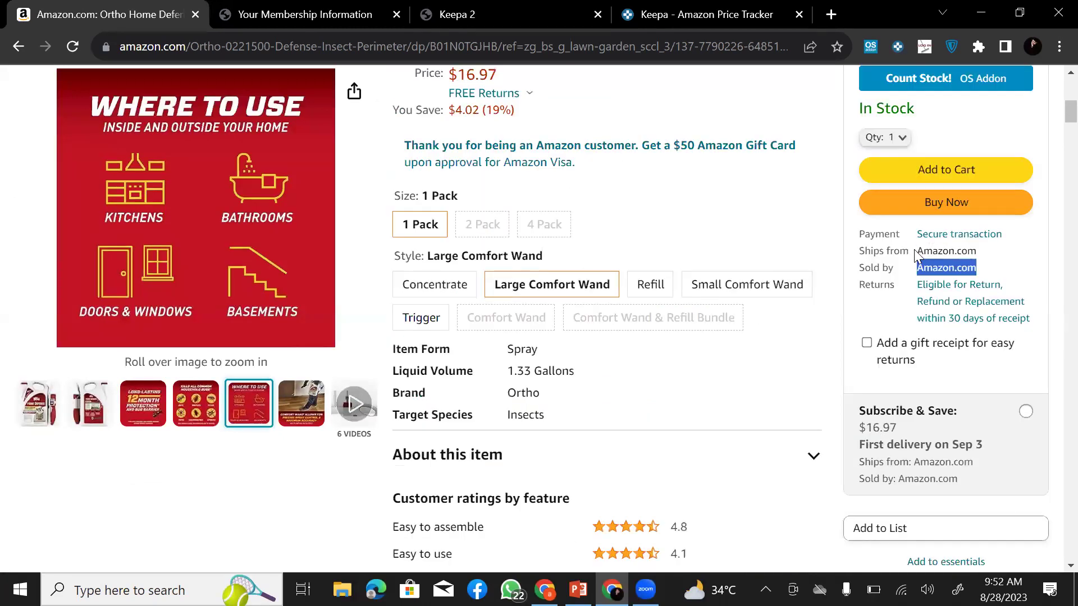
left_click_drag(916, 250, 1002, 251)
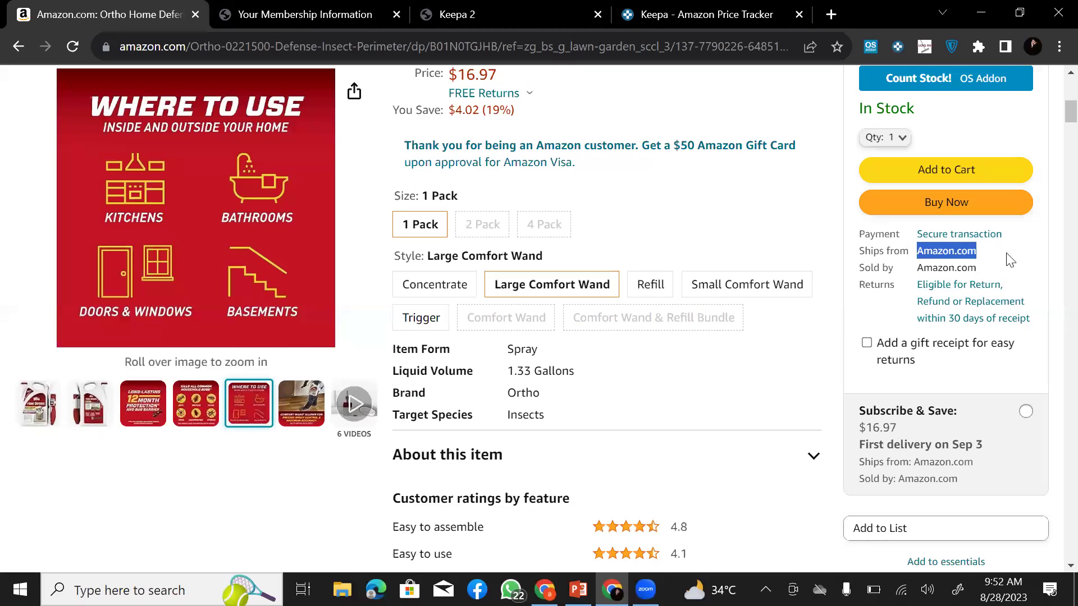
Step: Examine Keepa's product details for the Ortho spray, covering Amazon stock figures, offer counts, and package dimensions and weight
scroll(697, 426, "down", 5)
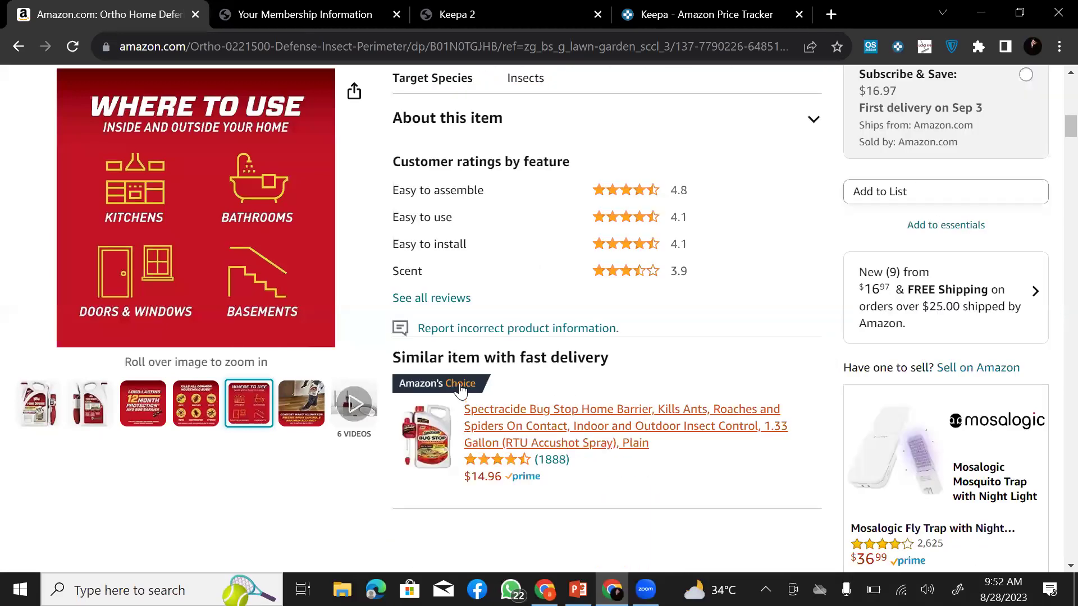
scroll(534, 360, "down", 10)
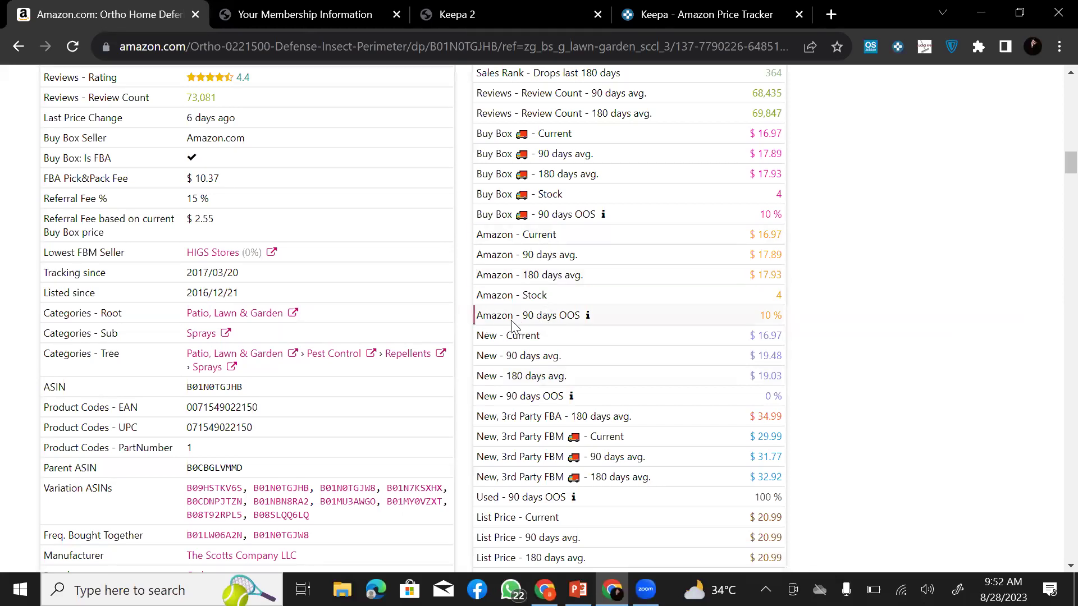
mouse_move(580, 324)
scroll(761, 325, "down", 3)
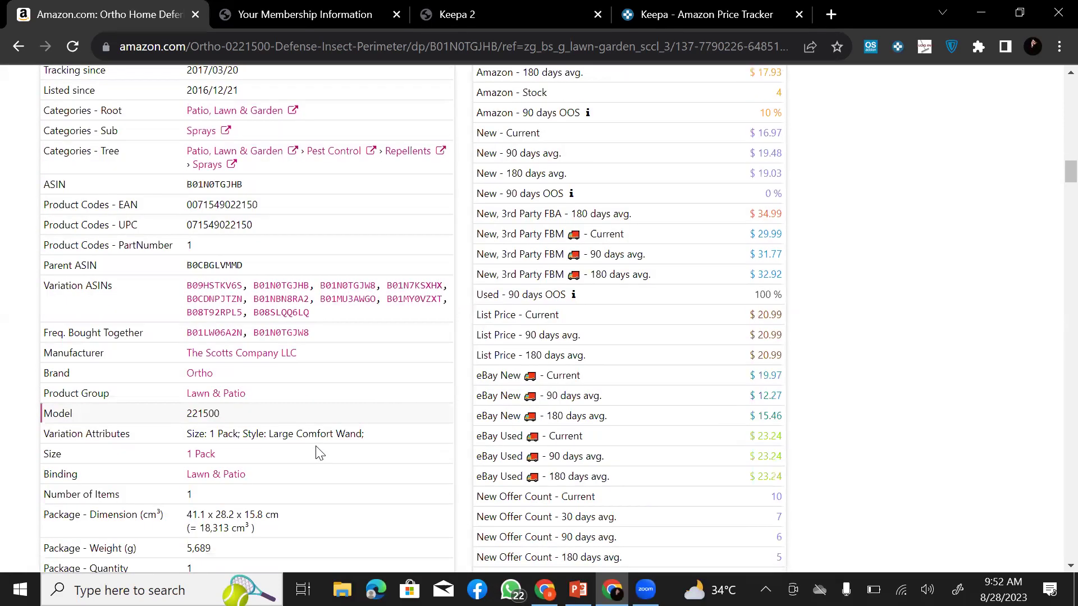
scroll(319, 453, "down", 4)
scroll(215, 396, "up", 2)
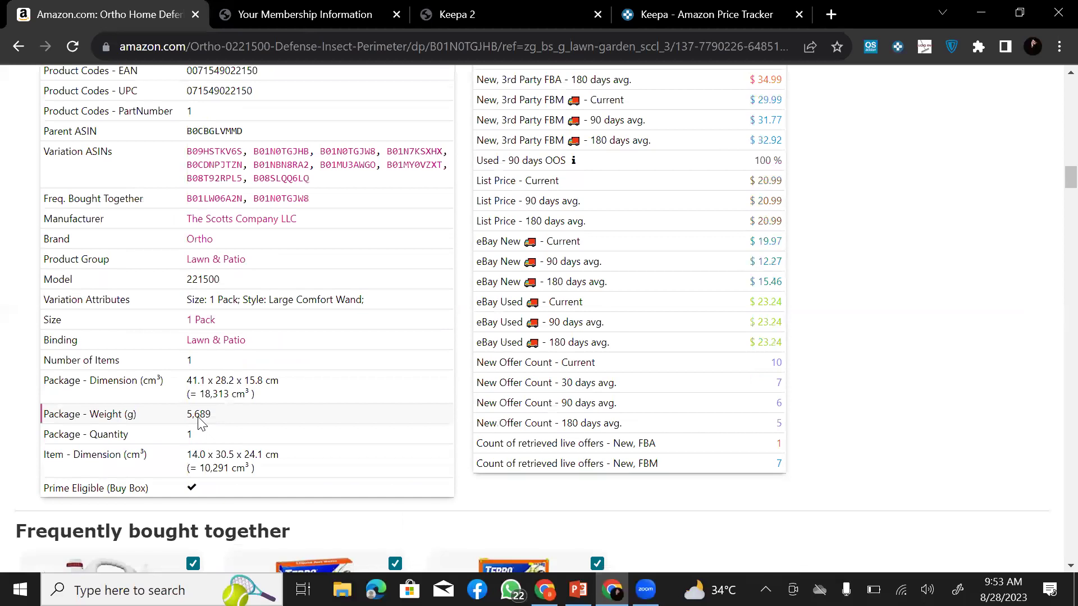
scroll(309, 346, "up", 3)
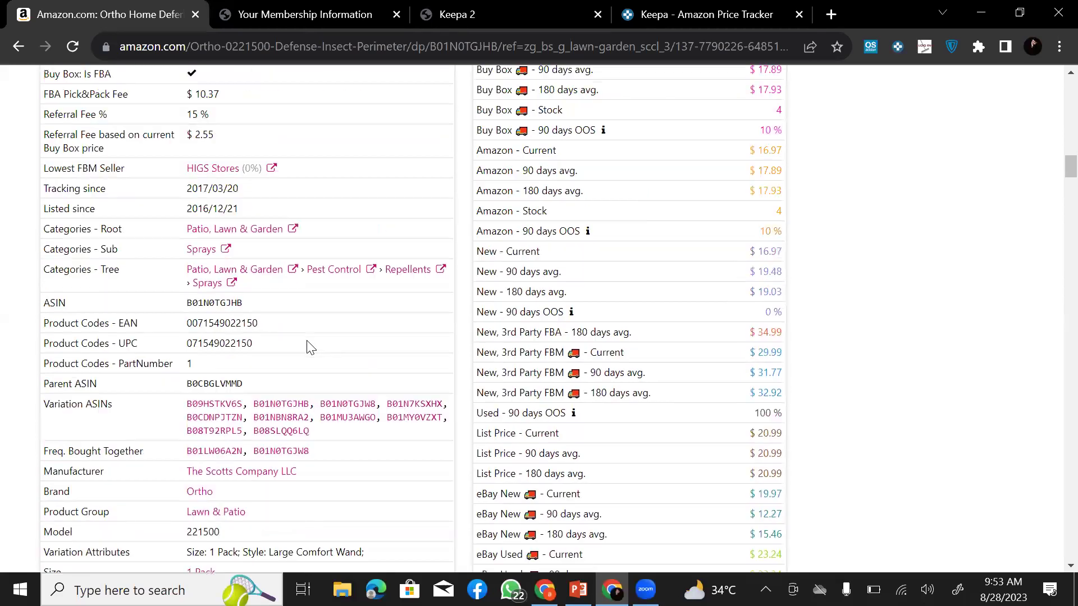
Step: Show Keepa's Buy Box Statistics for the Ortho spray and look across the seller's win percentage, average price and last-won columns
scroll(309, 345, "up", 7)
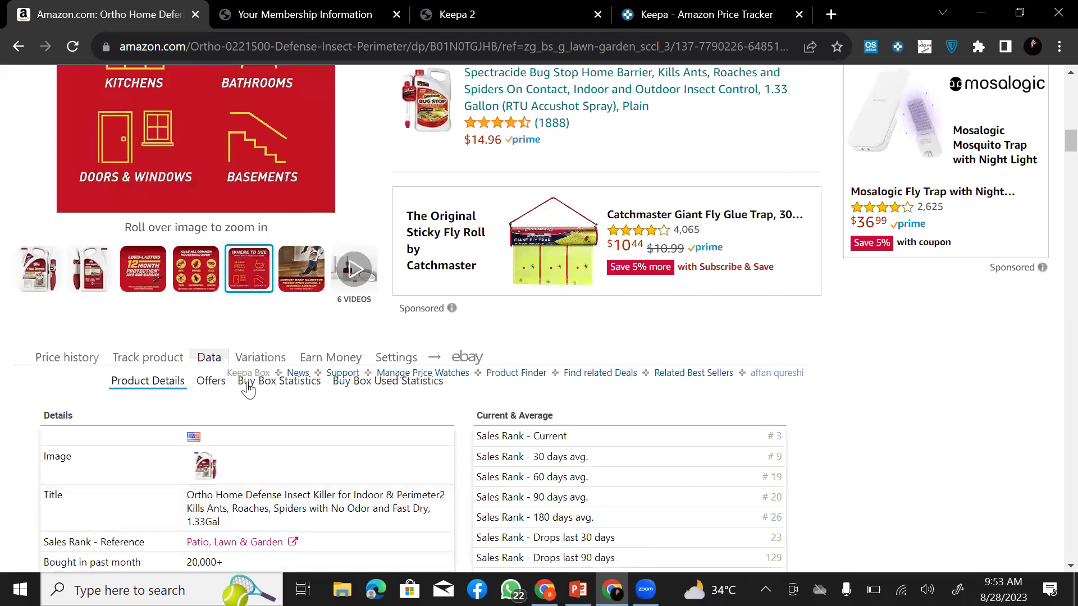
scroll(247, 385, "down", 2)
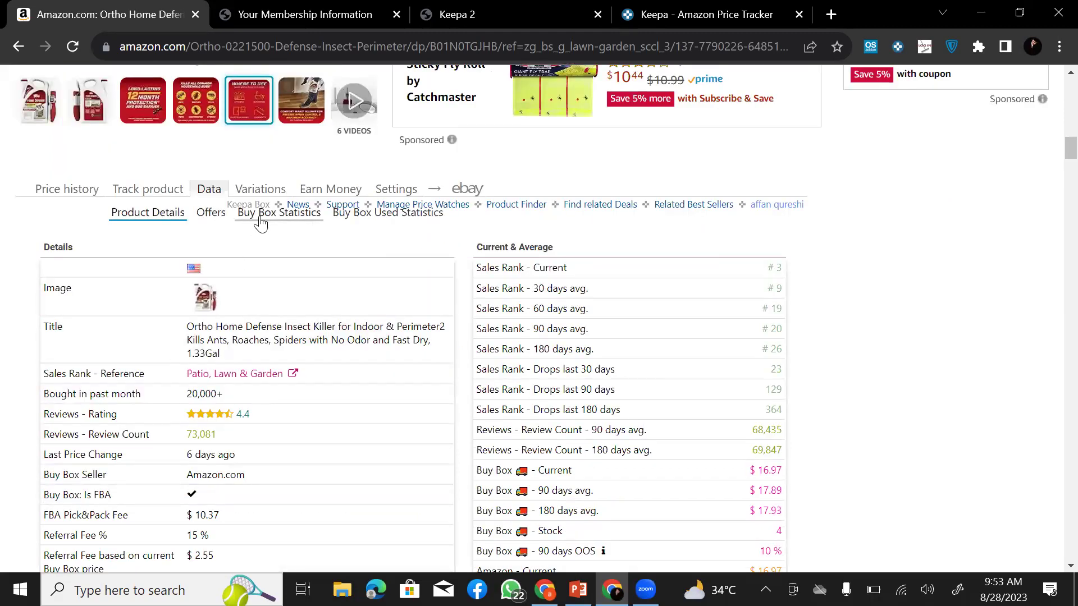
left_click(260, 219)
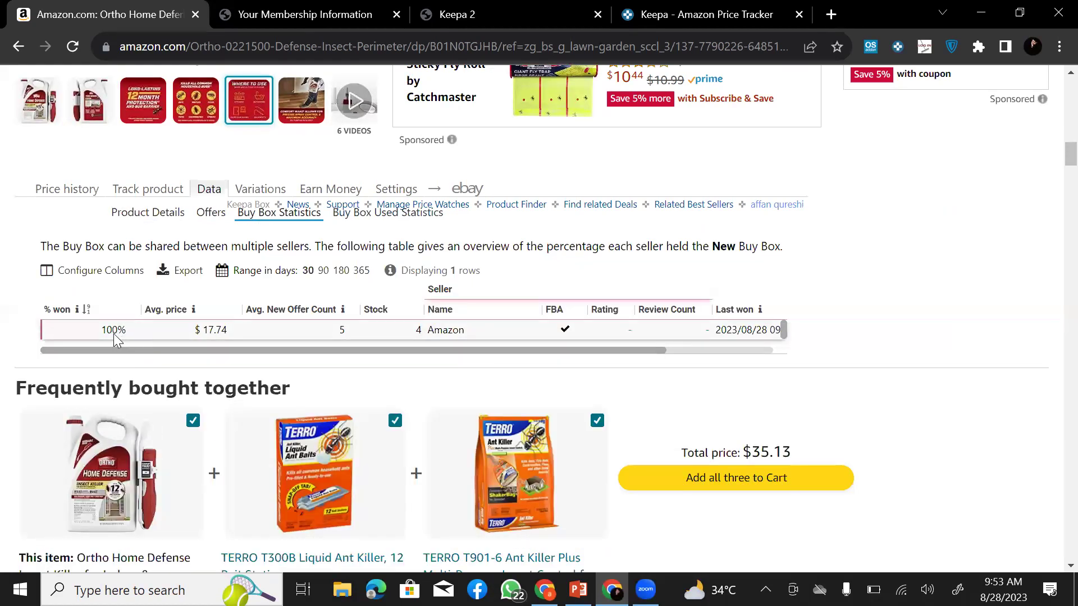
left_click_drag(601, 352, 446, 349)
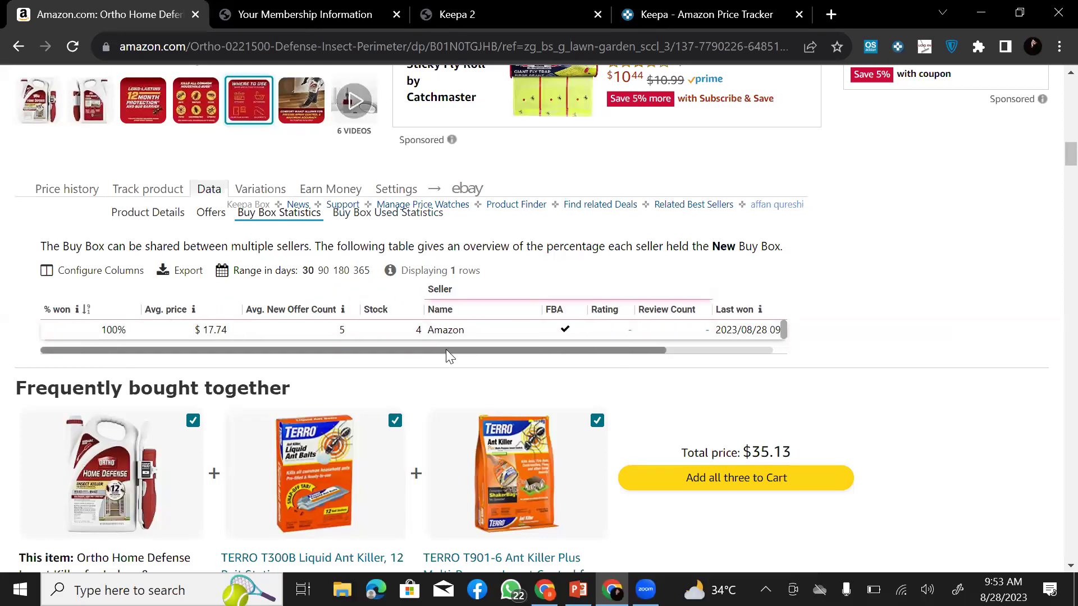
left_click(706, 350)
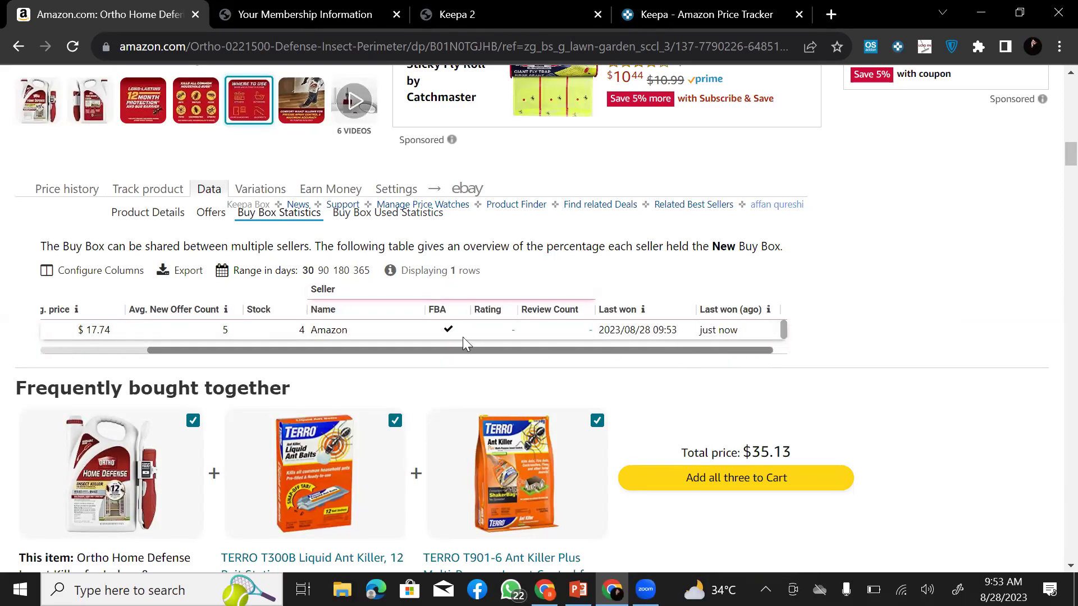
scroll(464, 339, "left", 5)
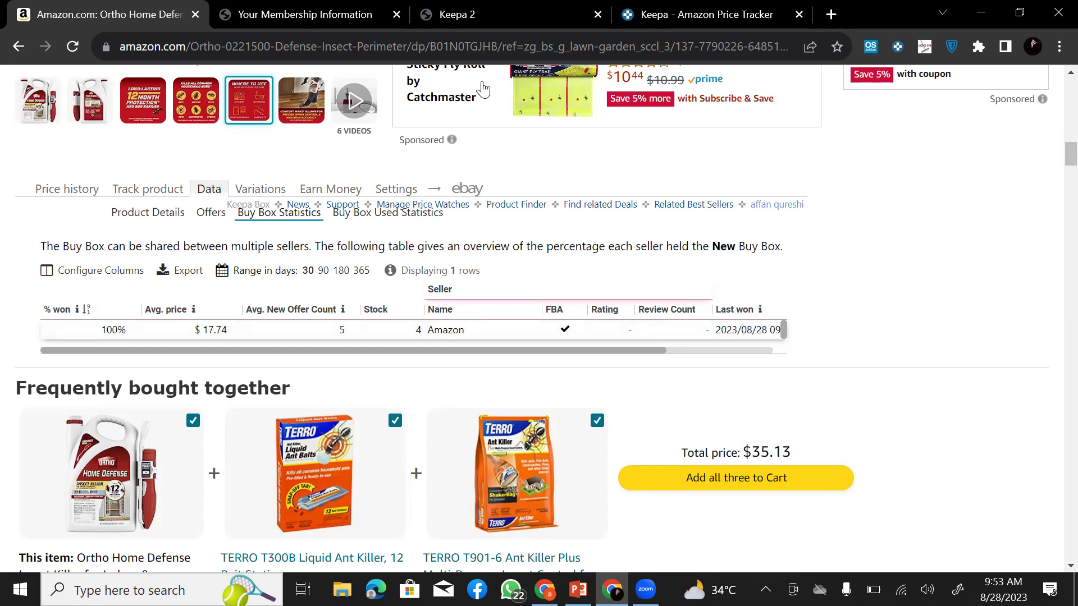
Step: Open Amazon's Best Sellers list and choose the Health & Household department
key("ctrl+t")
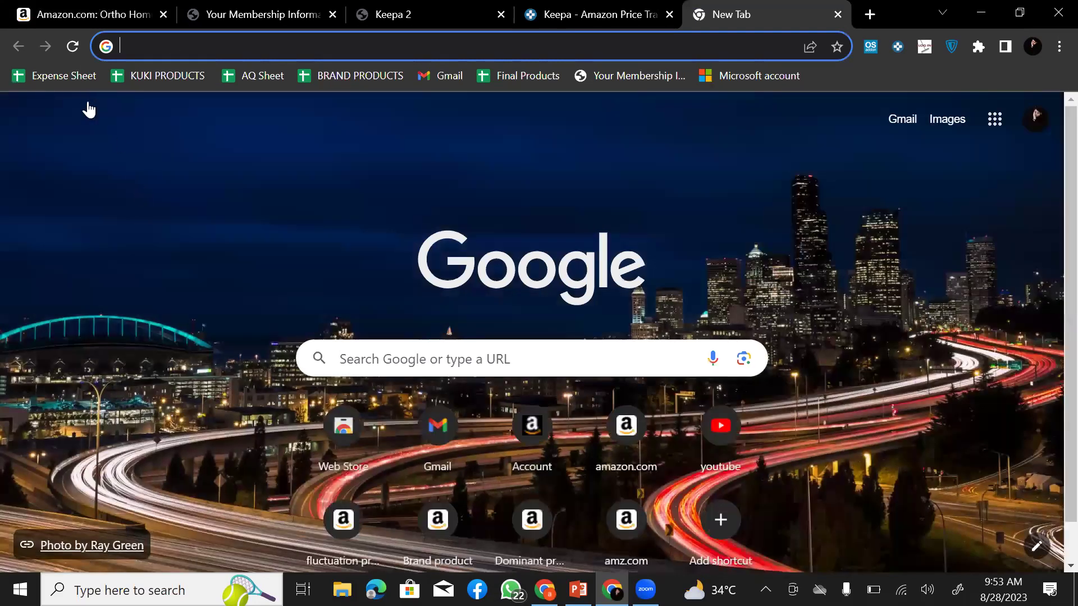
key("ctrl+Tab")
scroll(92, 137, "up", 3)
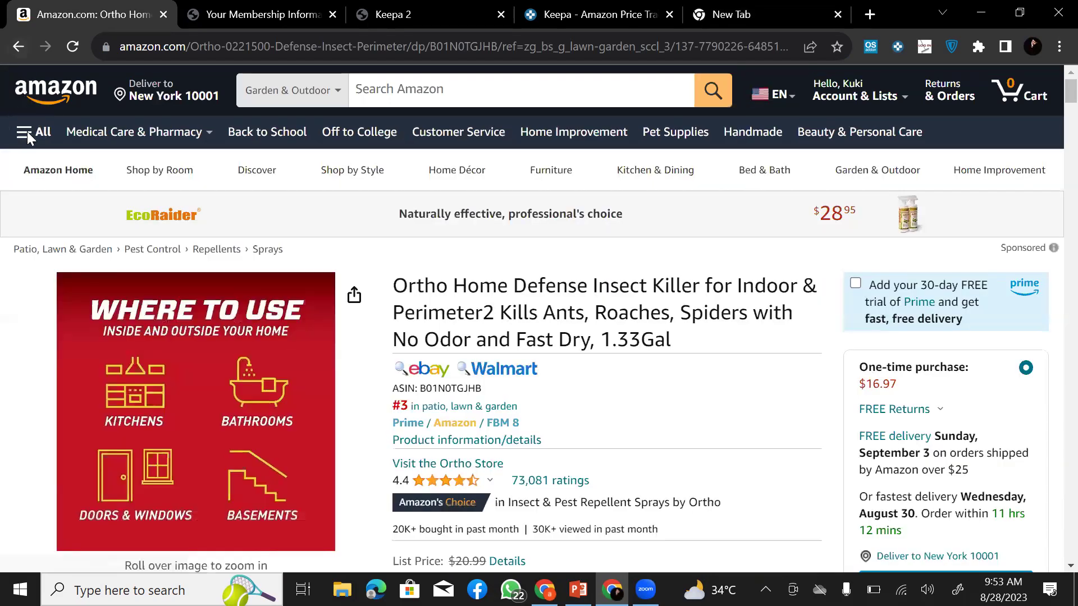
left_click(27, 132)
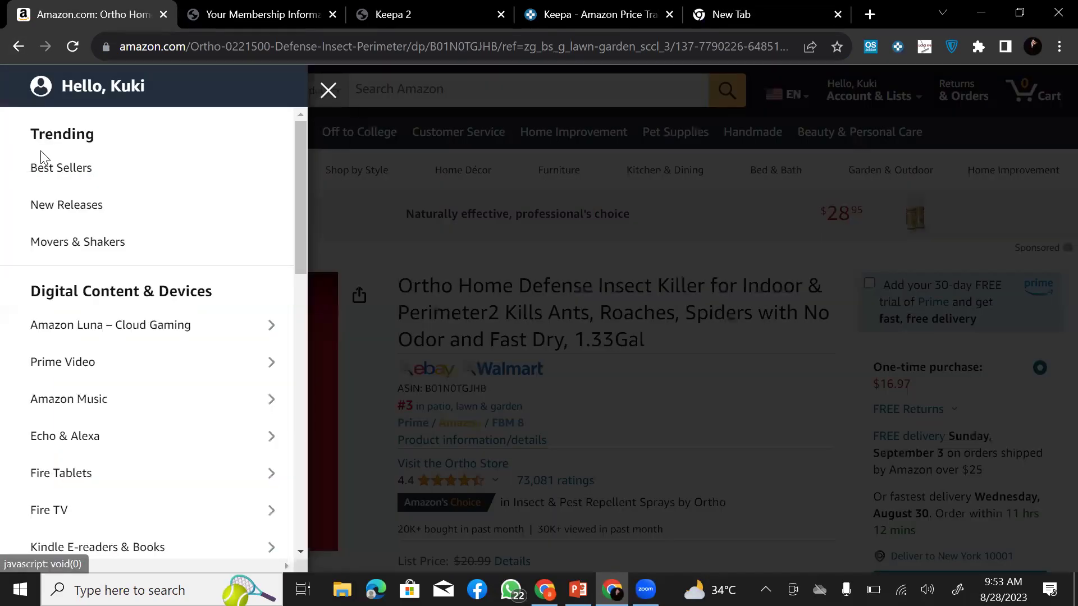
left_click(233, 207)
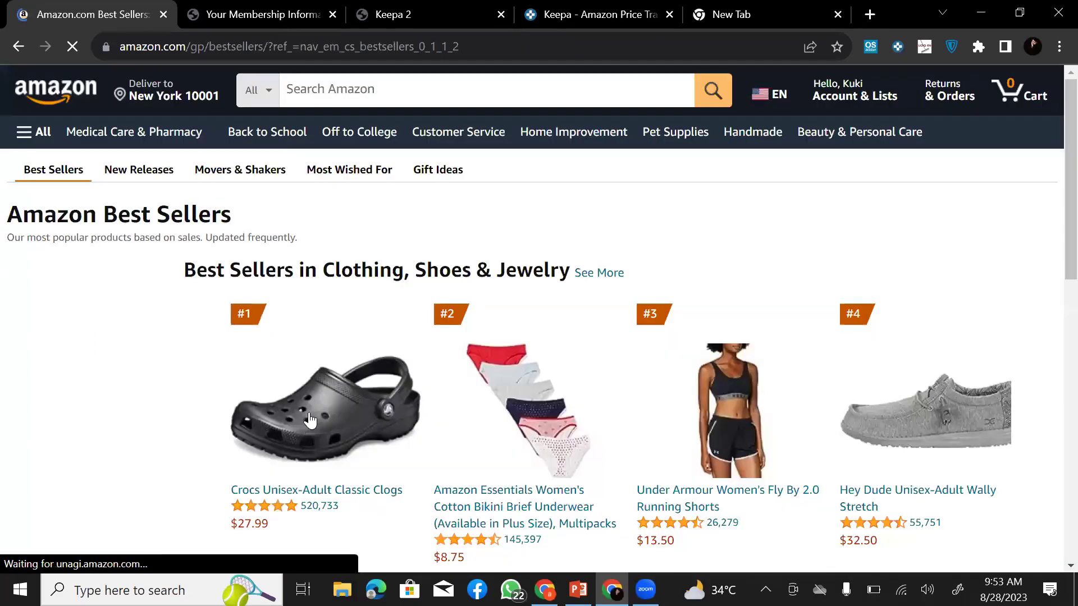
scroll(309, 420, "down", 10)
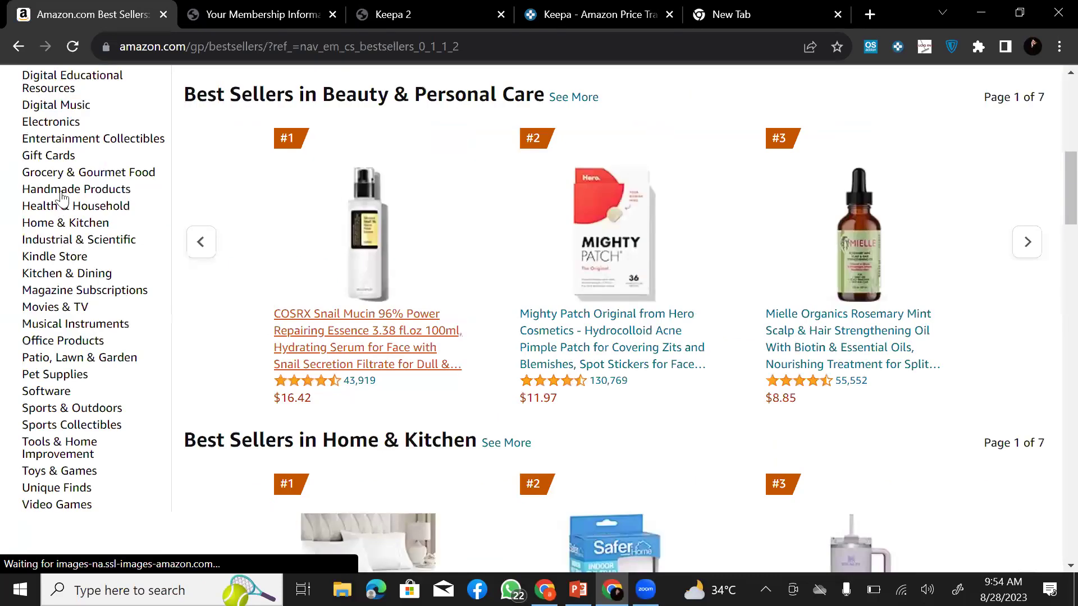
scroll(62, 197, "down", 3)
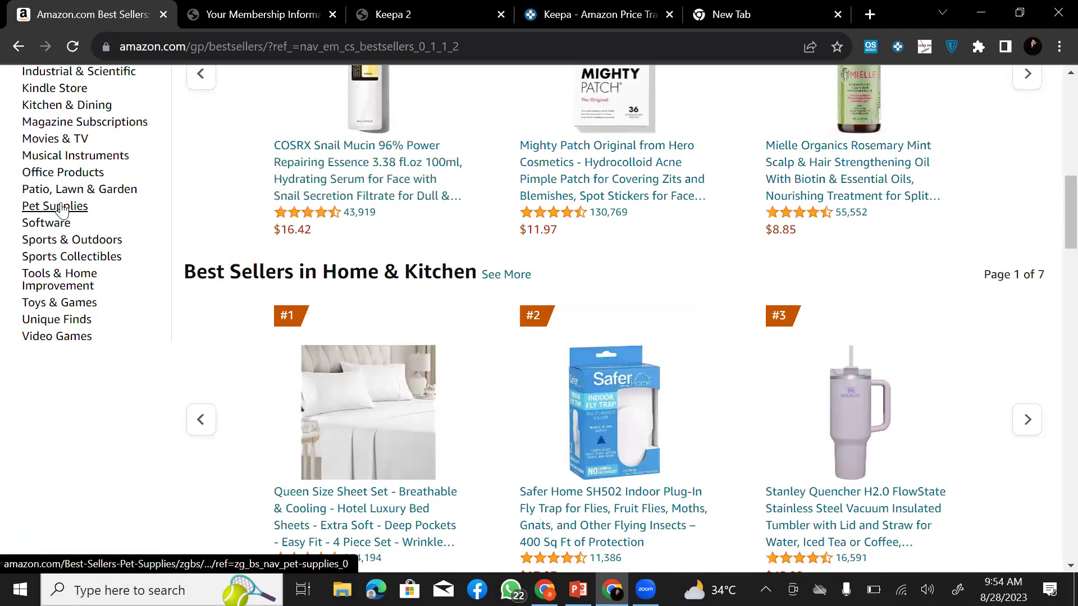
scroll(72, 197, "up", 4)
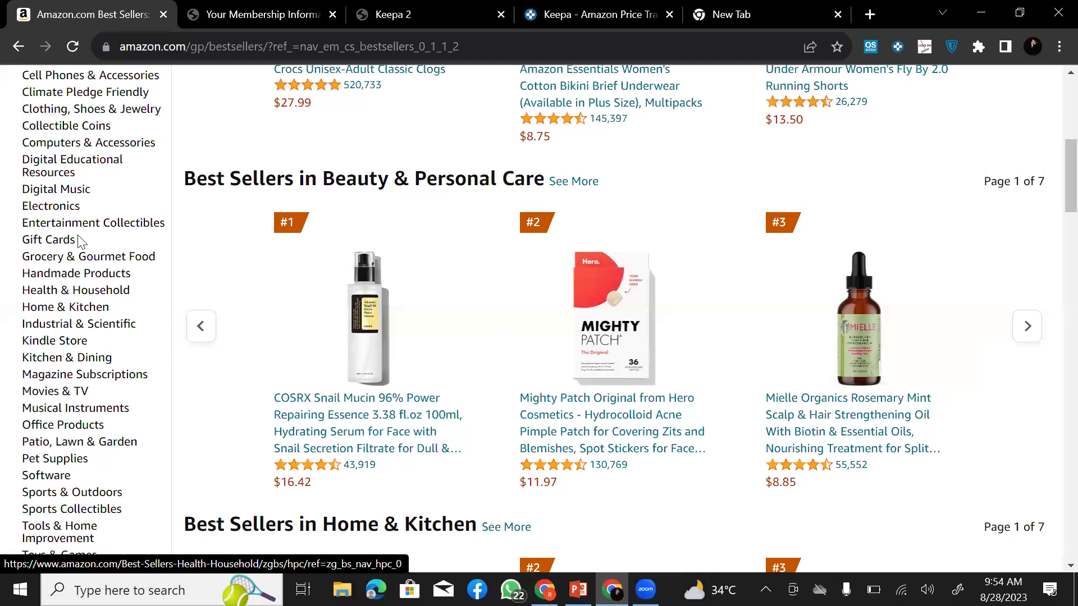
left_click(77, 290)
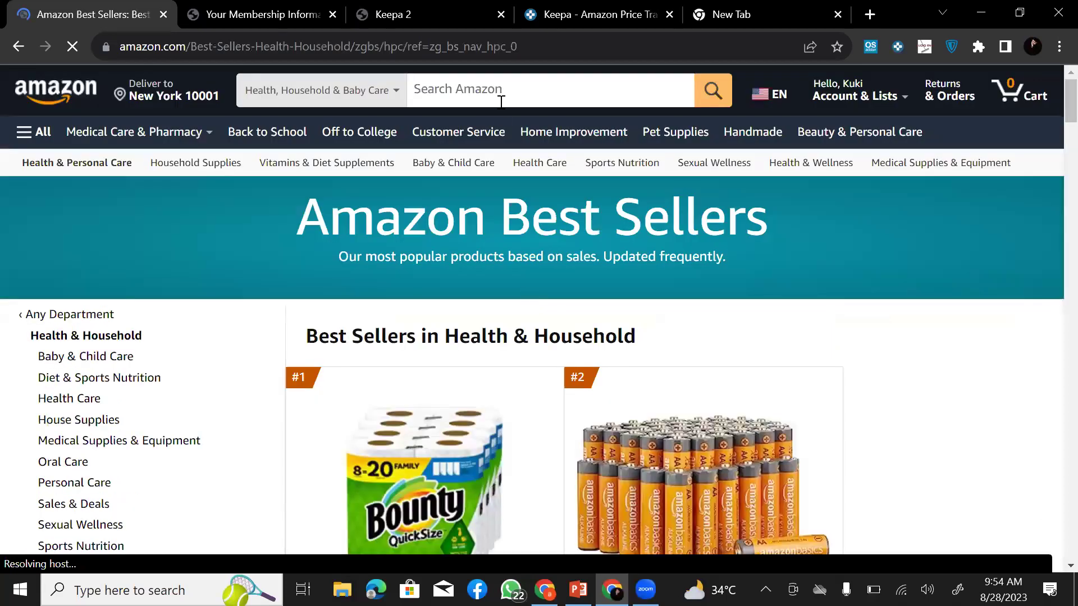
Step: Search Amazon for "brentwood" and open the Brentwood Mini Donut Maker Machine, Non-Stick, Pink
left_click(501, 99)
type("br")
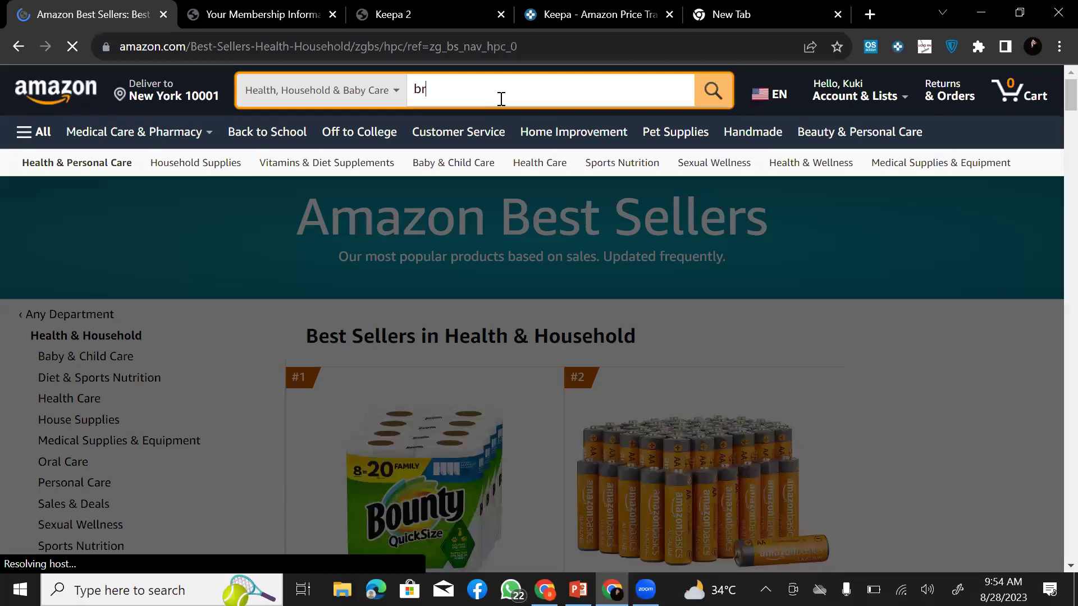
type("entwoo")
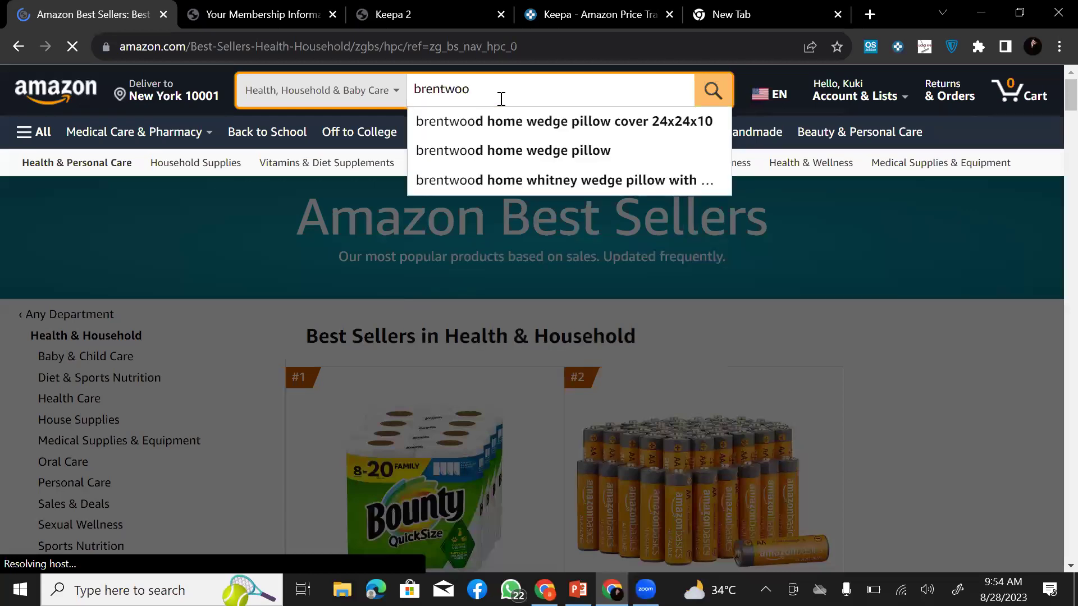
type("d")
key("Return")
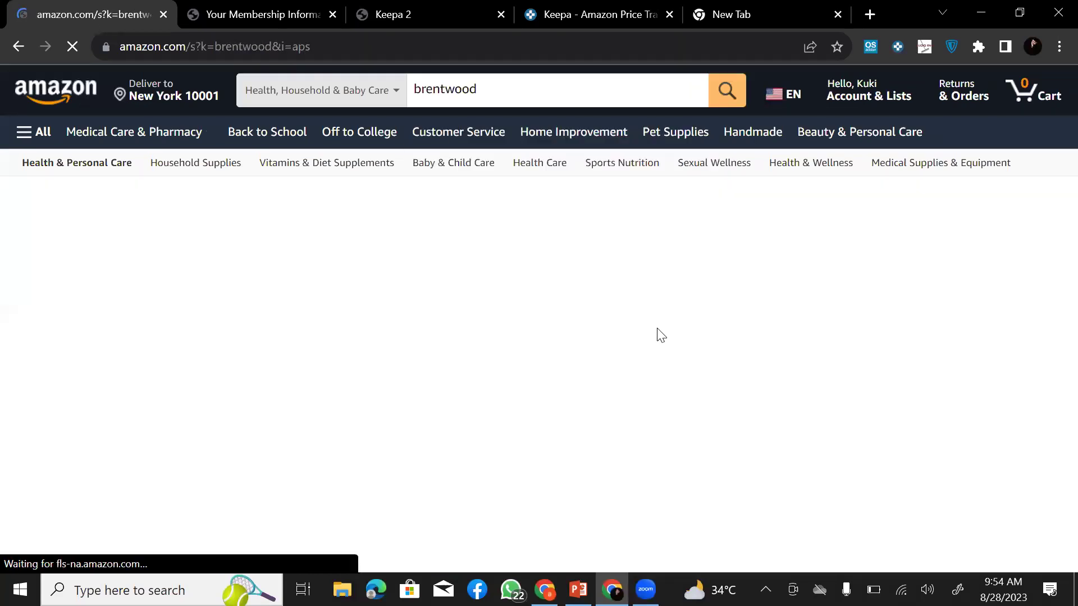
scroll(661, 335, "down", 4)
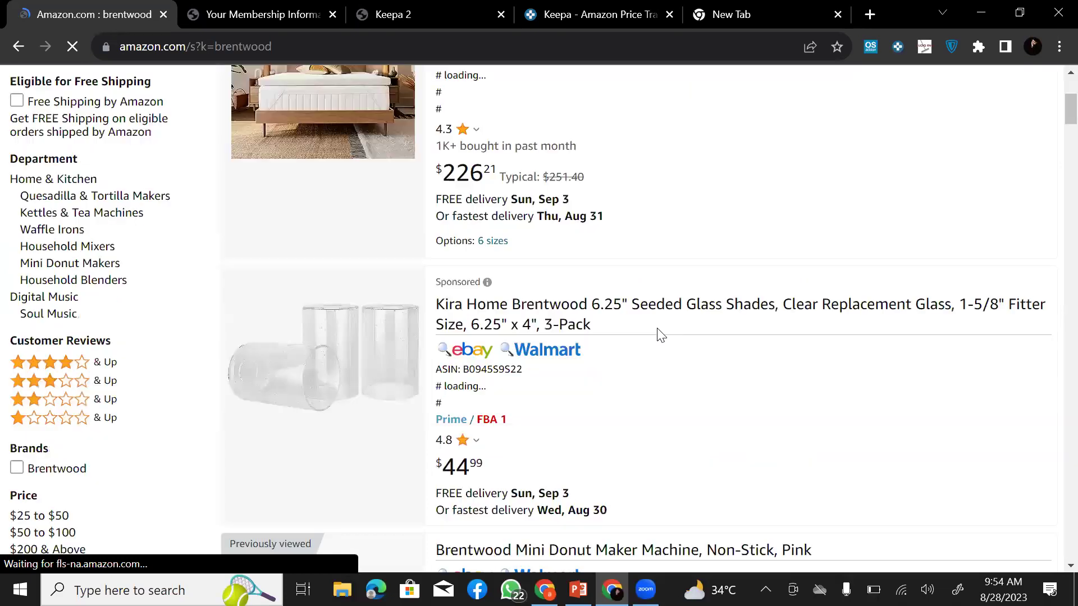
scroll(623, 283, "down", 3)
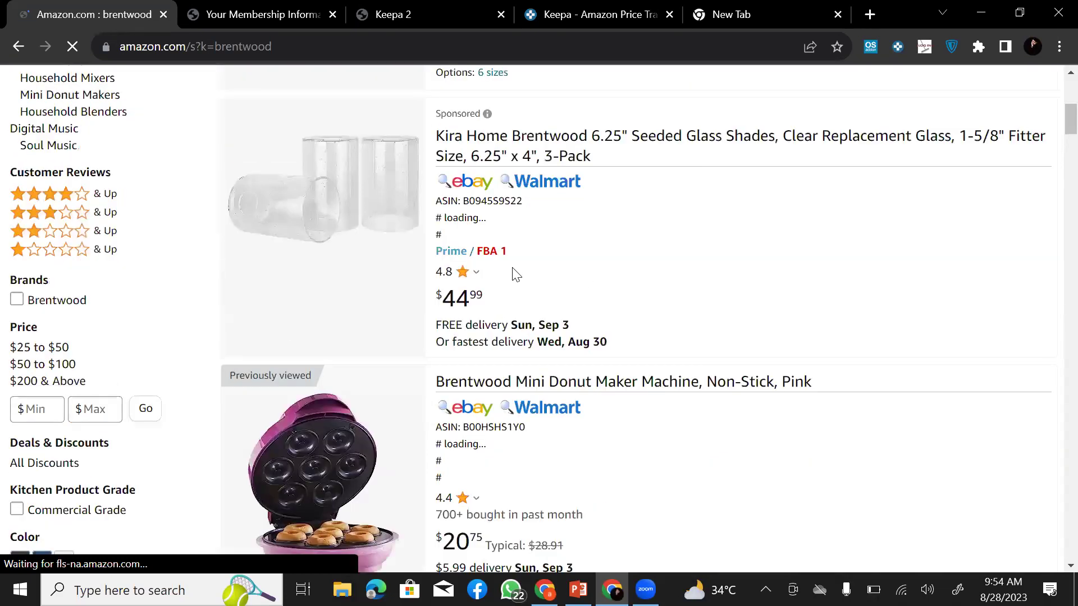
scroll(591, 337, "down", 3)
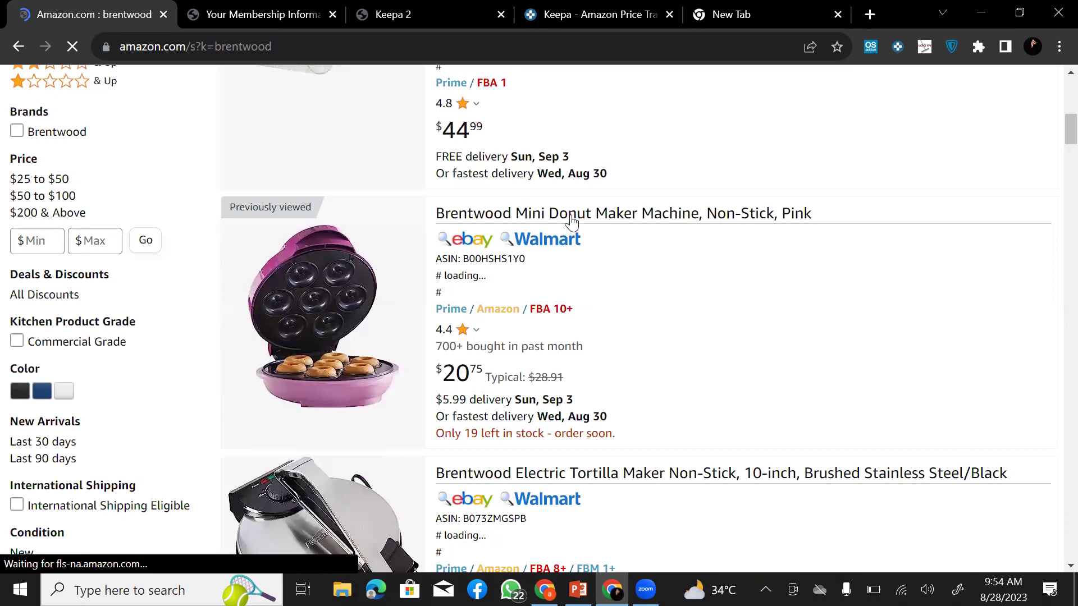
left_click(570, 221)
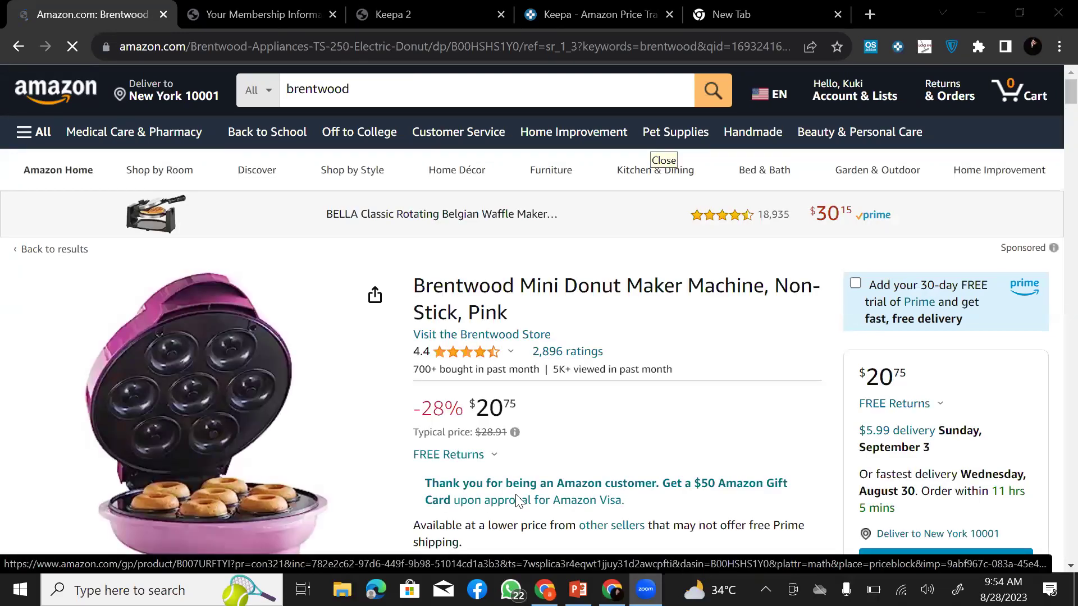
Step: Review the donut maker's listing, checking who sells it, the other sellers' offers and the Keepa price history chart
scroll(644, 337, "down", 3)
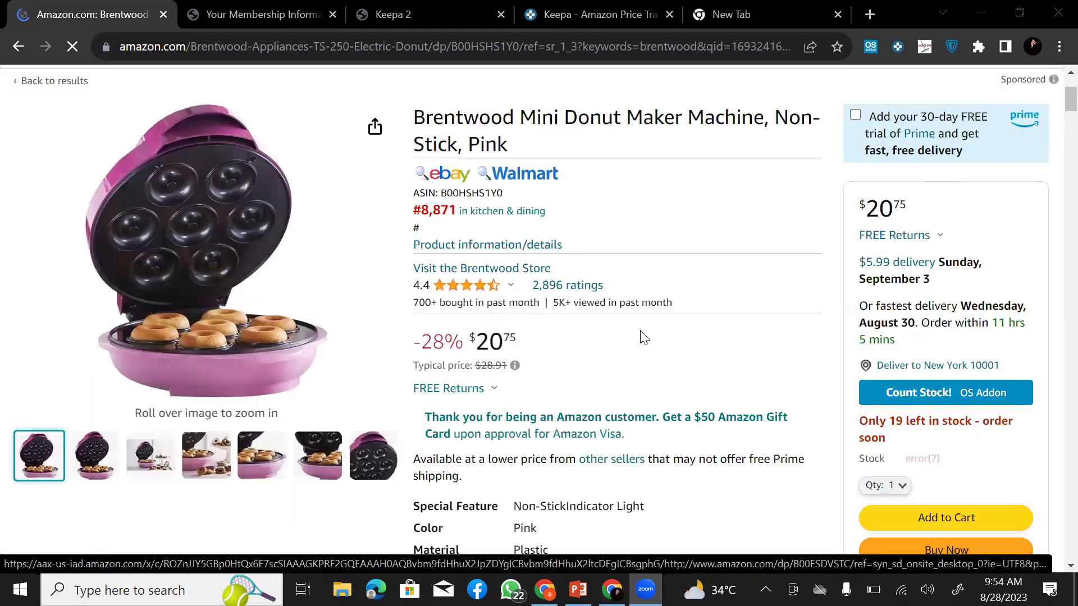
scroll(644, 337, "down", 7)
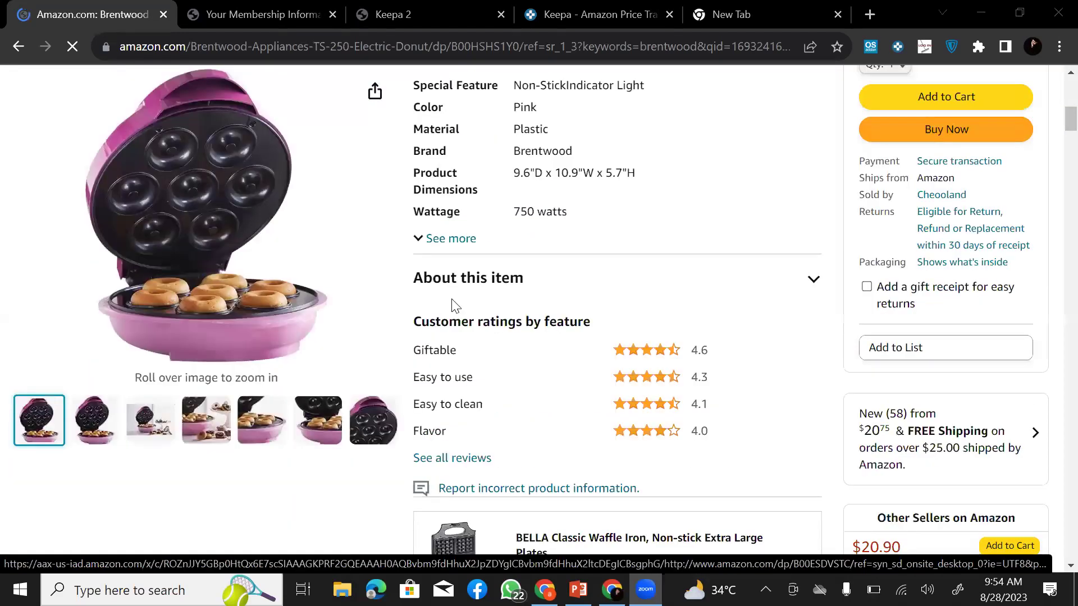
scroll(565, 312, "down", 7)
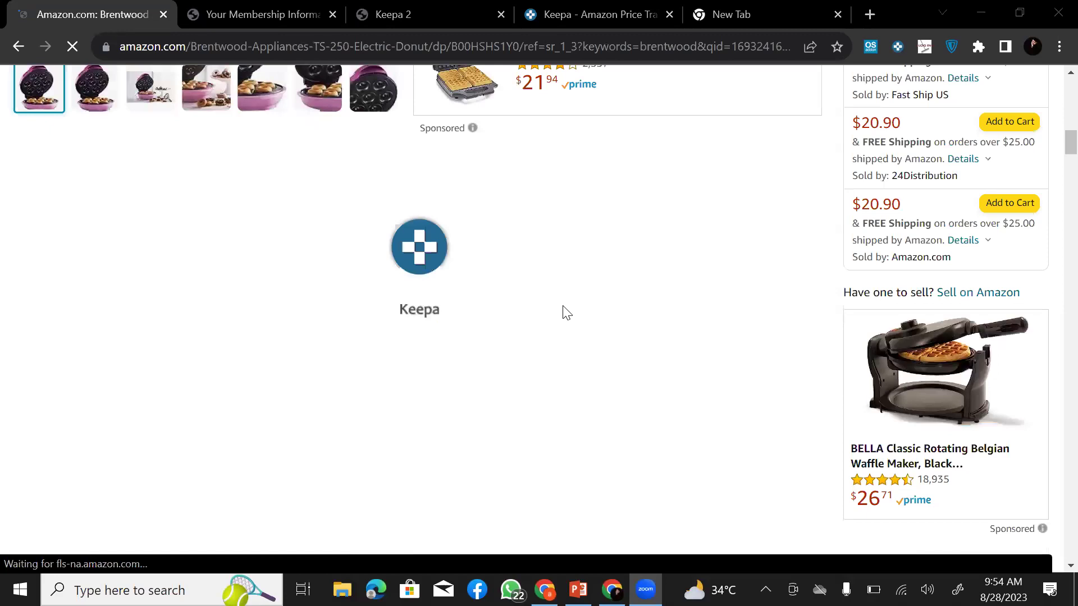
scroll(842, 240, "up", 3)
scroll(896, 193, "up", 2)
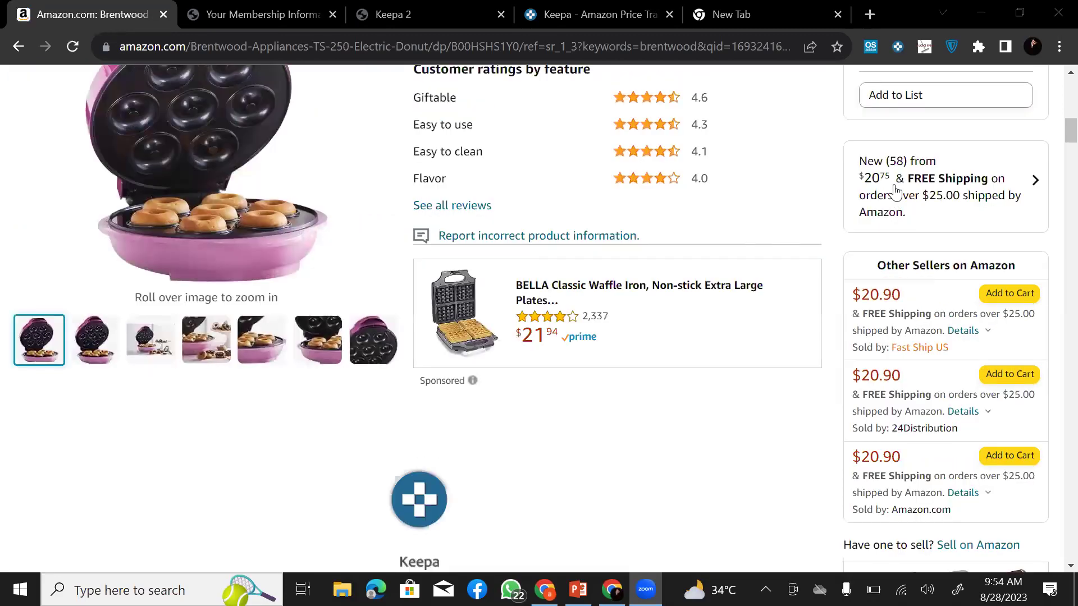
scroll(754, 201, "down", 3)
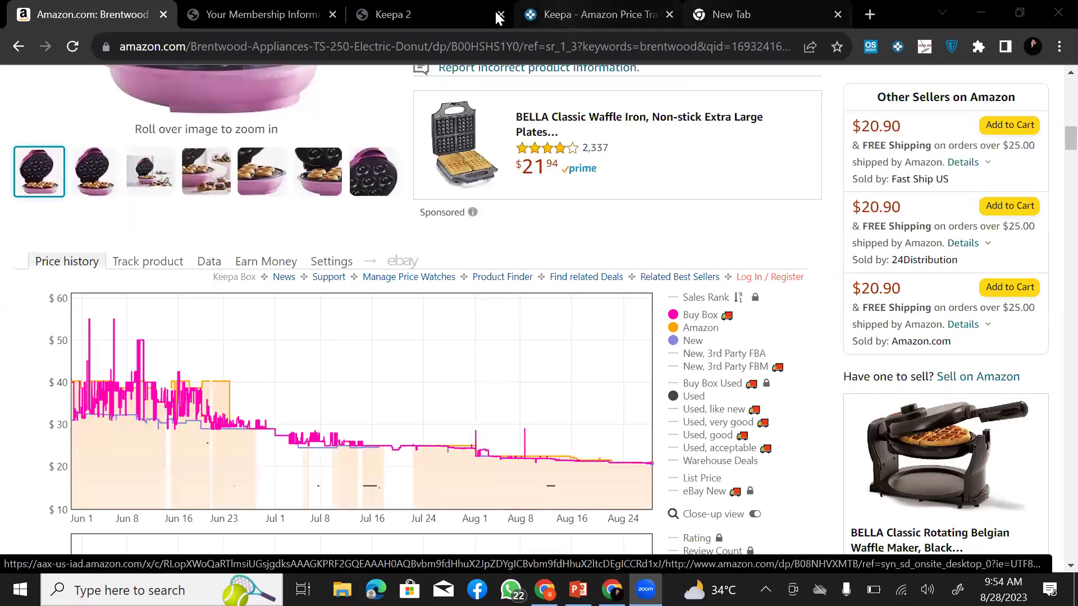
Step: Log in to Keepa again through the Keepa Web + Ext T1 membership access, then return to the donut maker listing
left_click(275, 13)
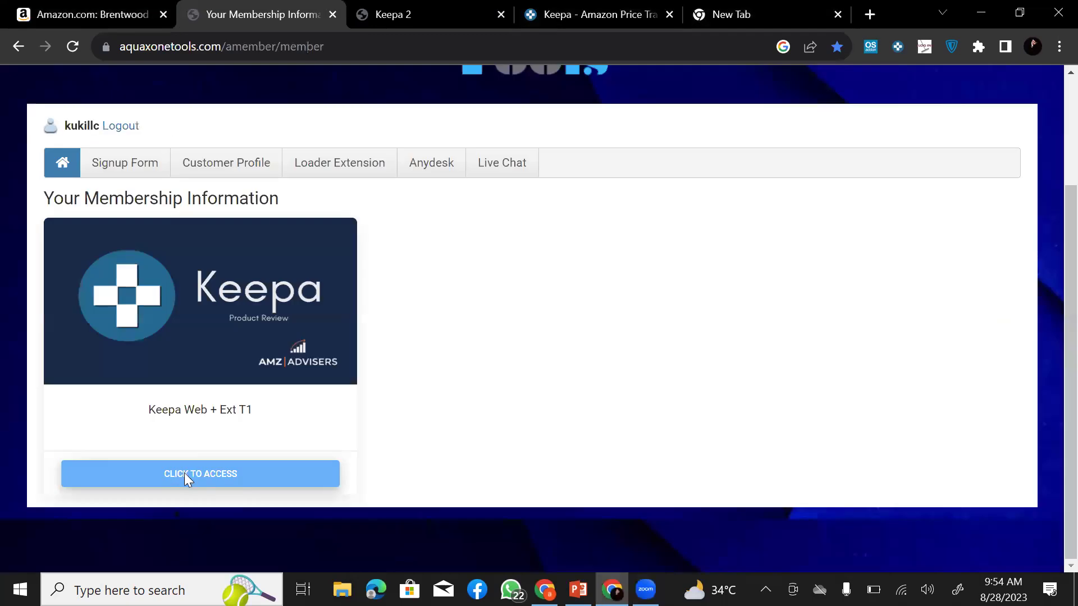
left_click(187, 478)
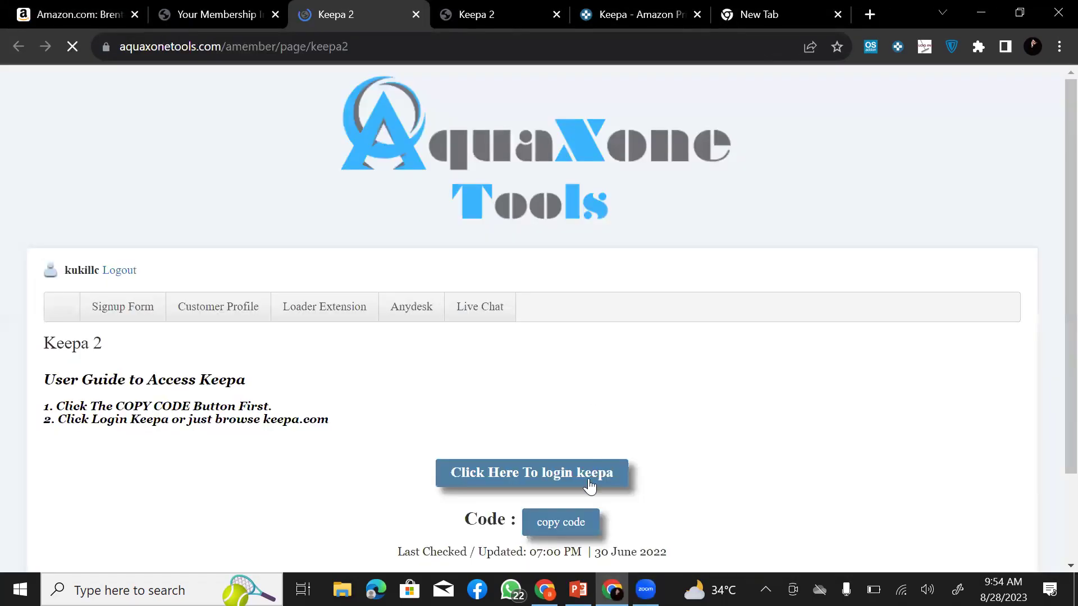
scroll(573, 409, "down", 2)
left_click(568, 367)
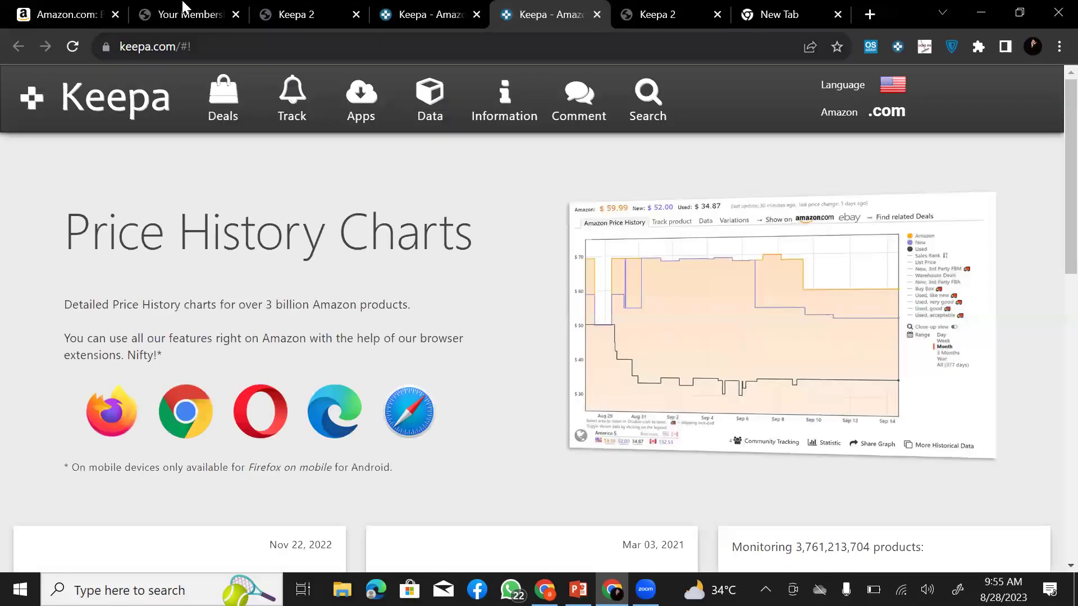
left_click(80, 7)
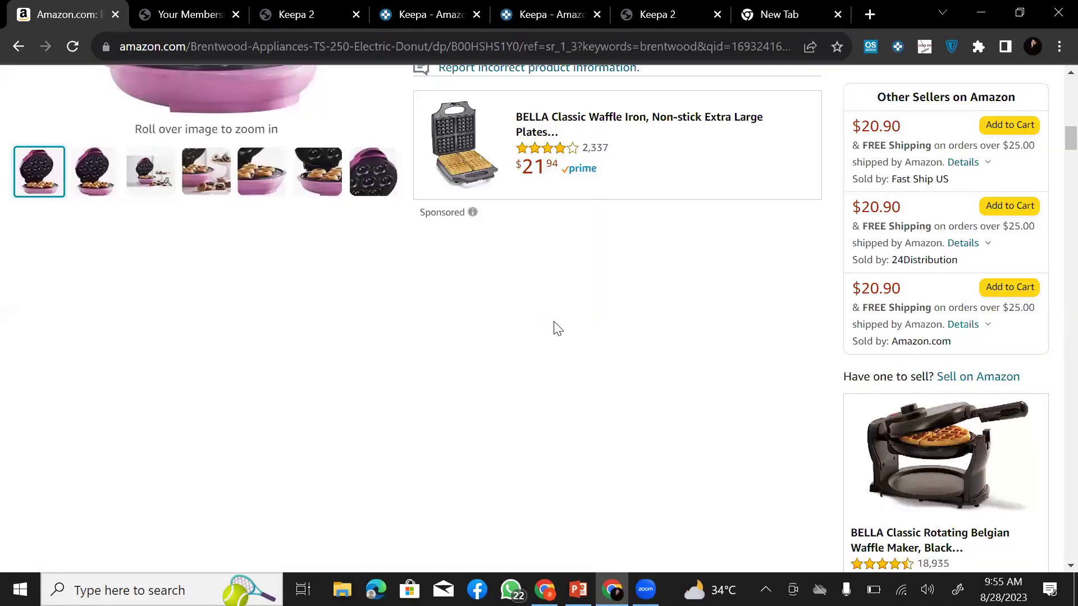
Step: Open Keepa's Buy Box Statistics for the donut maker and compare the sellers' win percentages, average prices, offer counts and stock
scroll(556, 328, "down", 1)
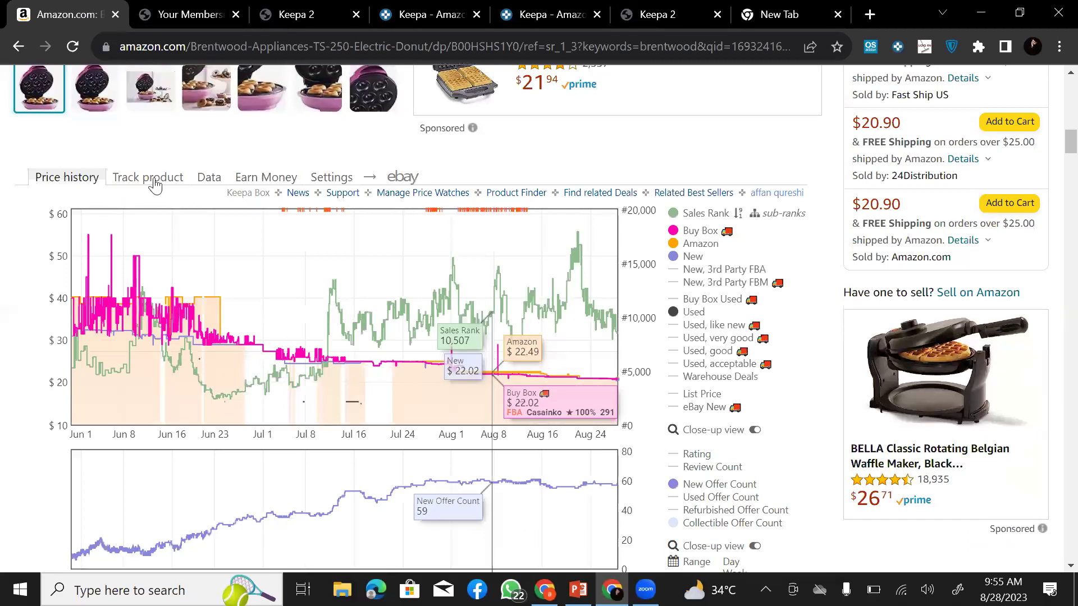
left_click(209, 177)
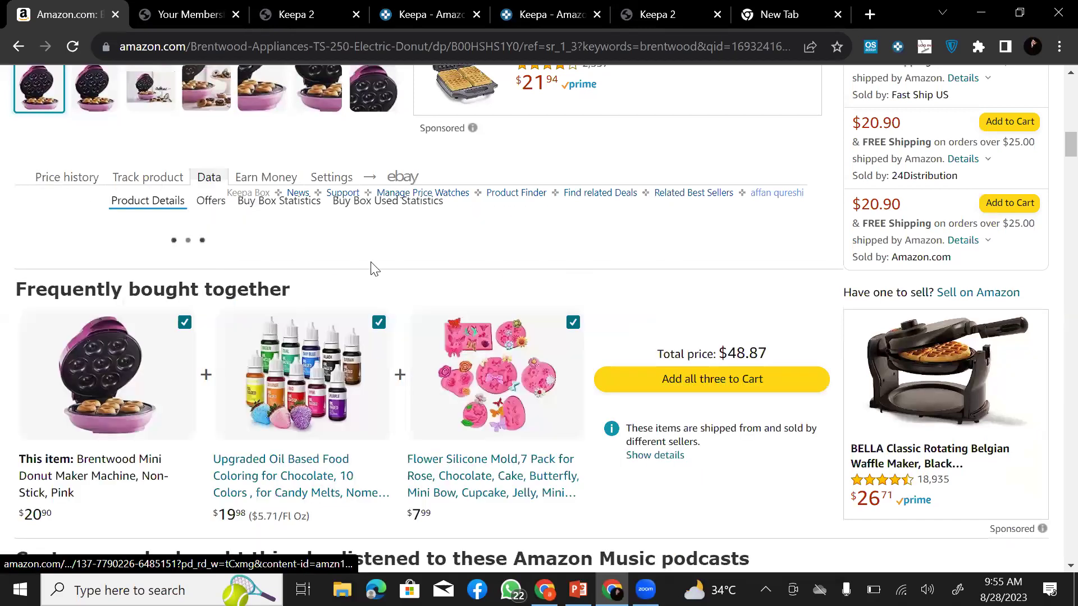
left_click(291, 205)
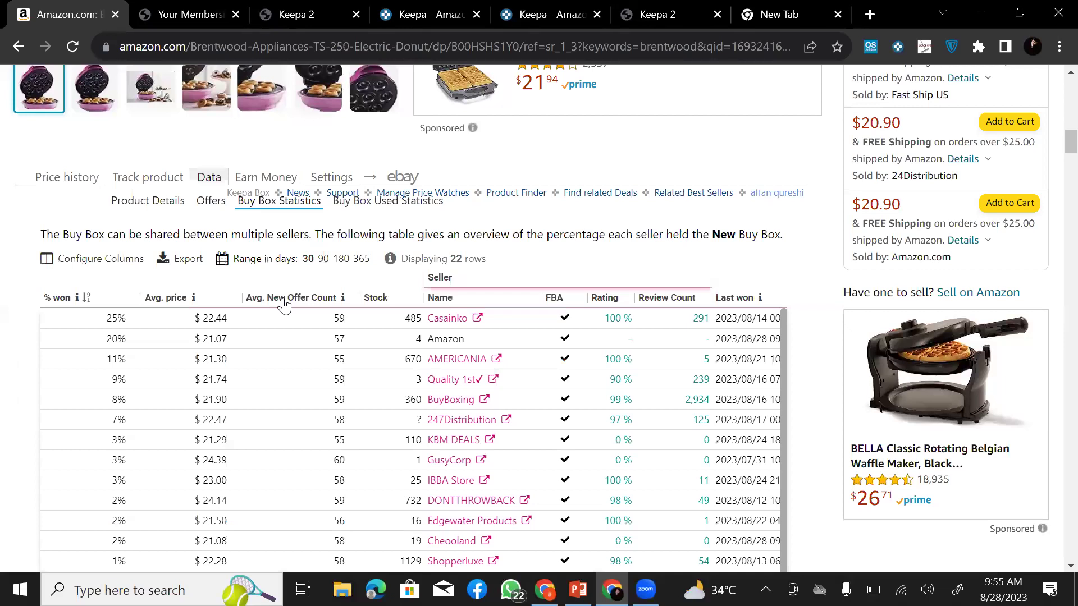
mouse_move(285, 305)
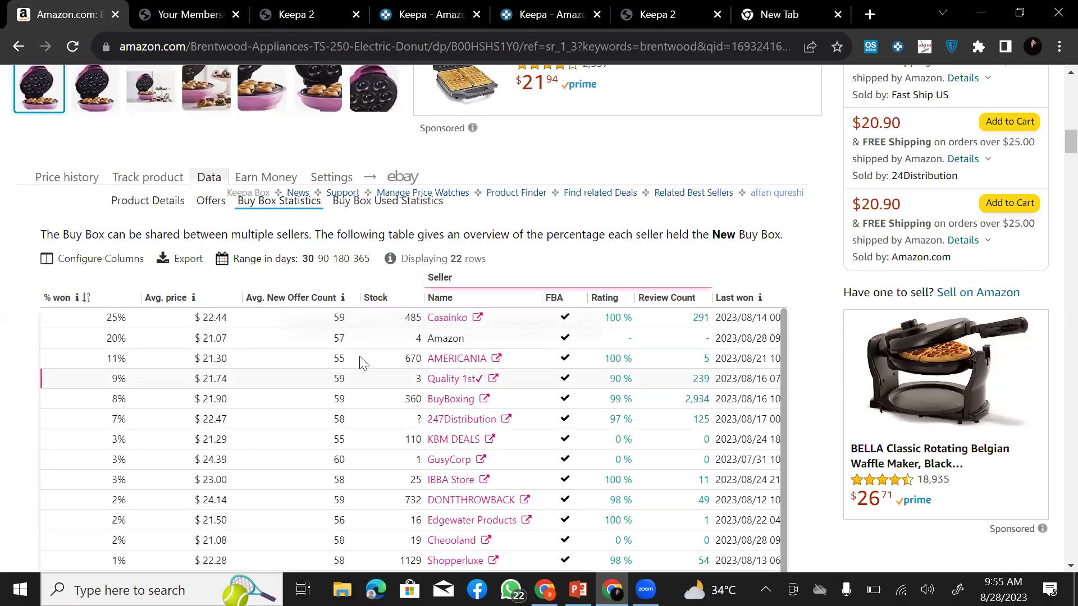
scroll(363, 314, "down", 5)
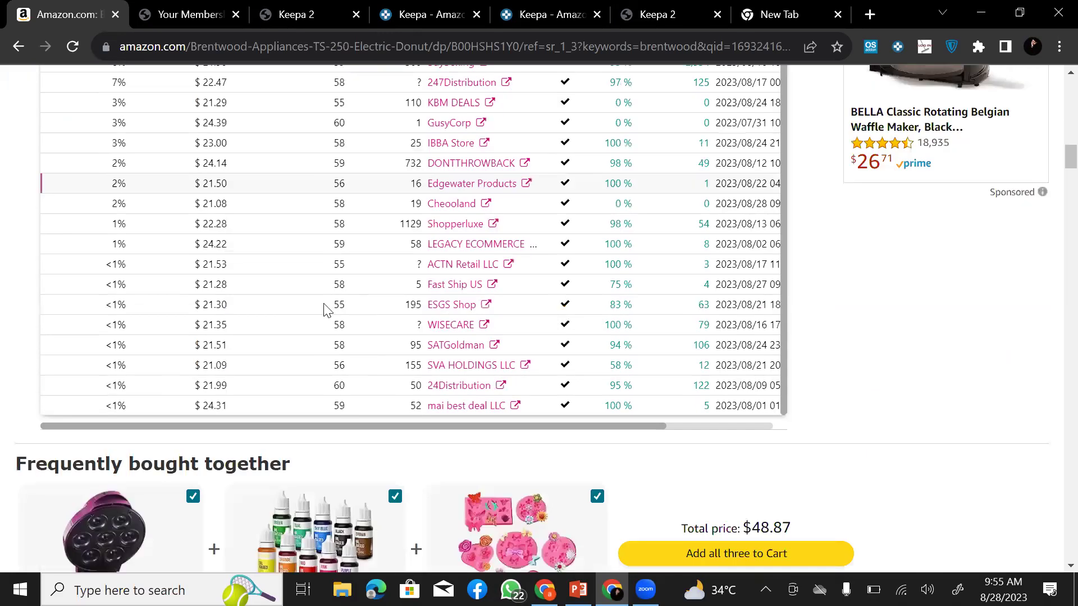
scroll(325, 307, "up", 3)
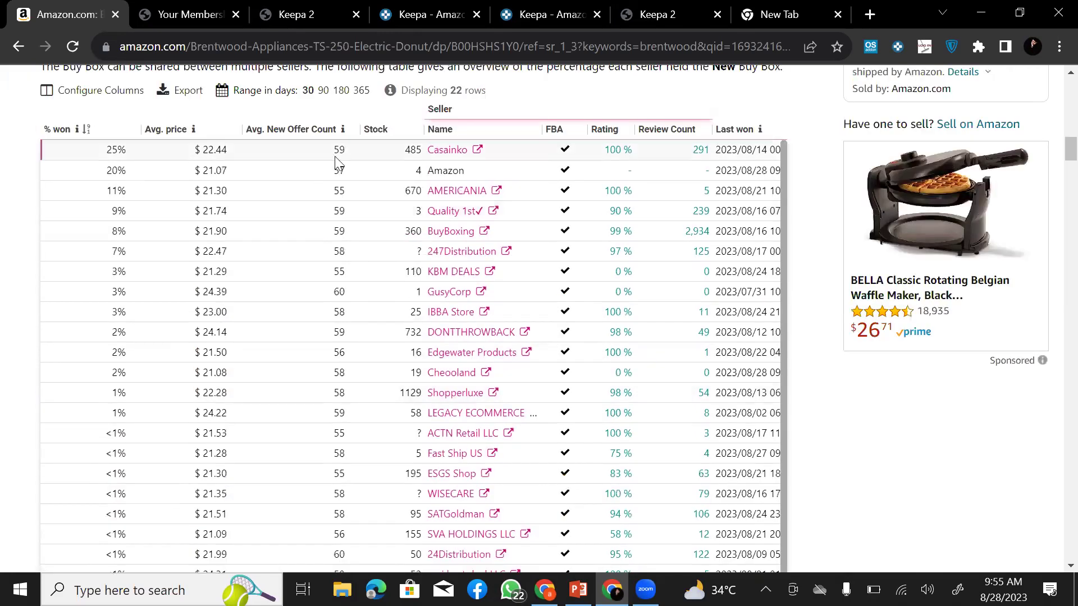
scroll(292, 247, "down", 3)
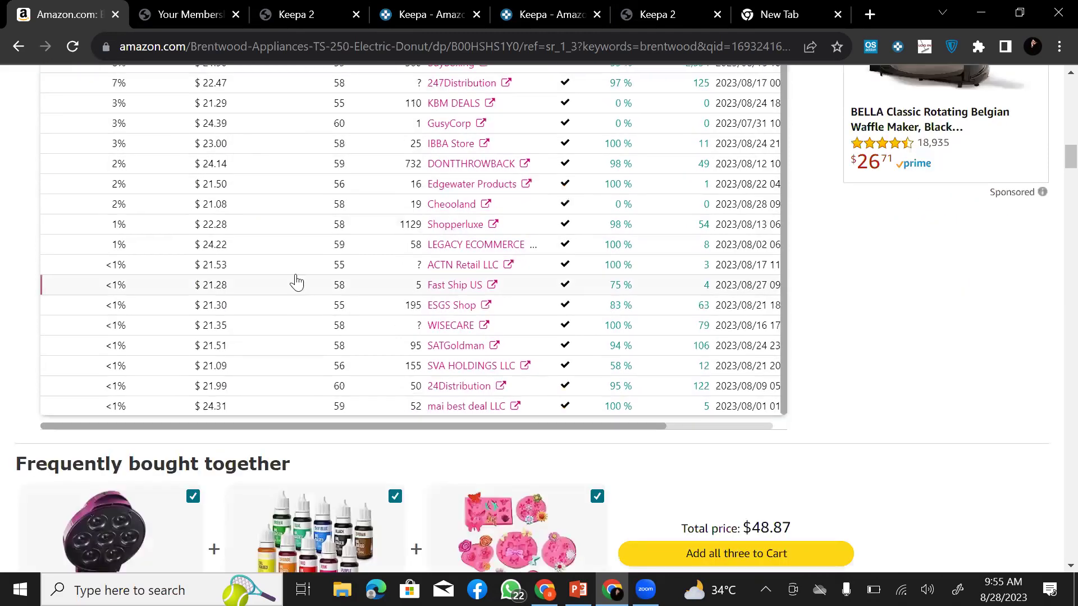
scroll(295, 284, "up", 7)
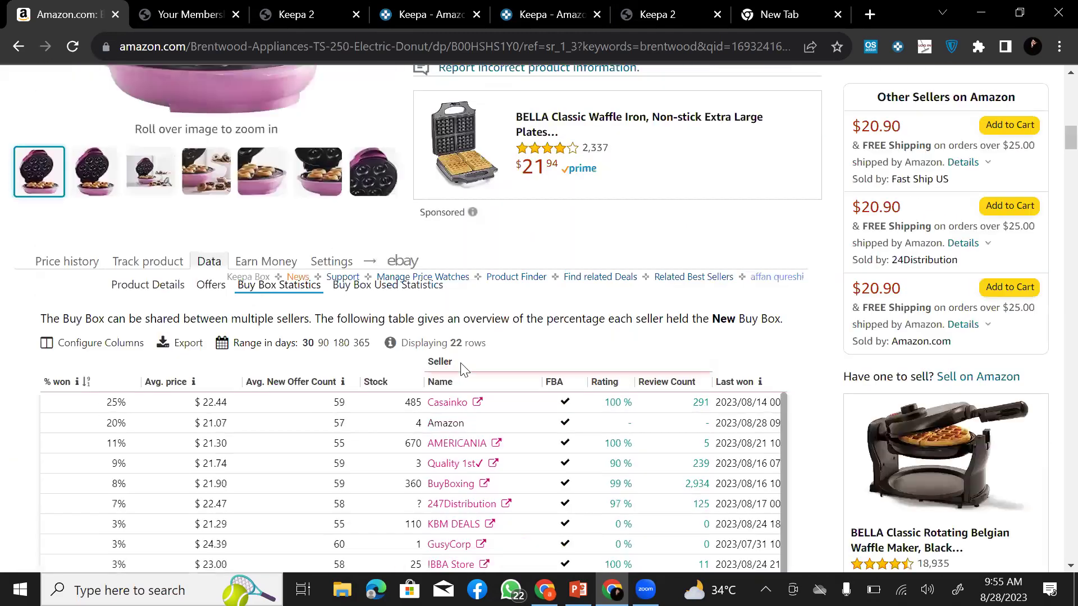
Step: Check the 30-day Buy Box table for each seller's FBA status, rating and last won date
scroll(98, 244, "down", 3)
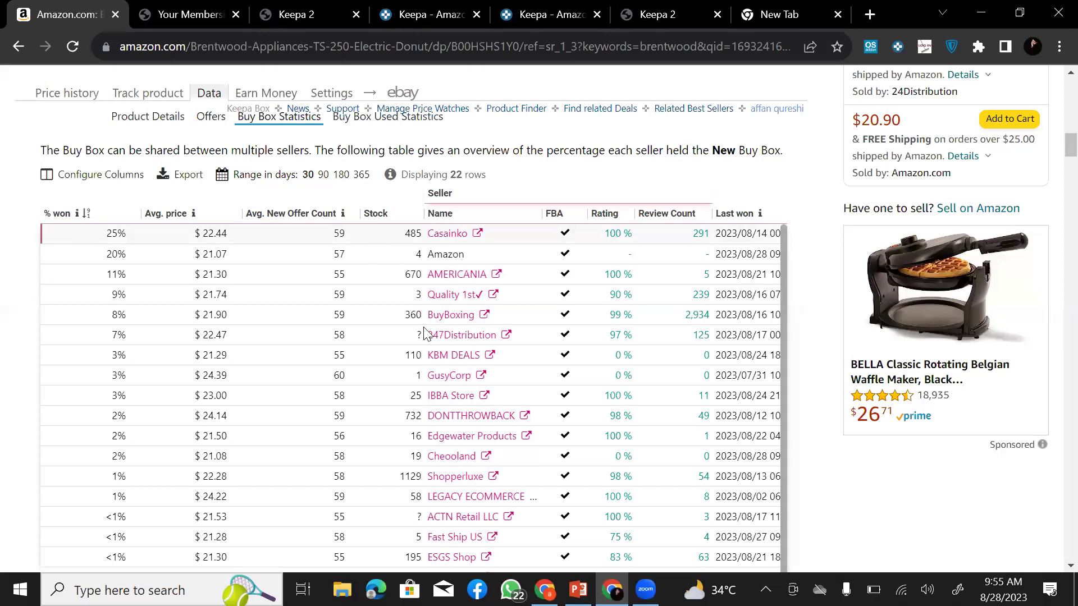
scroll(724, 357, "down", 3)
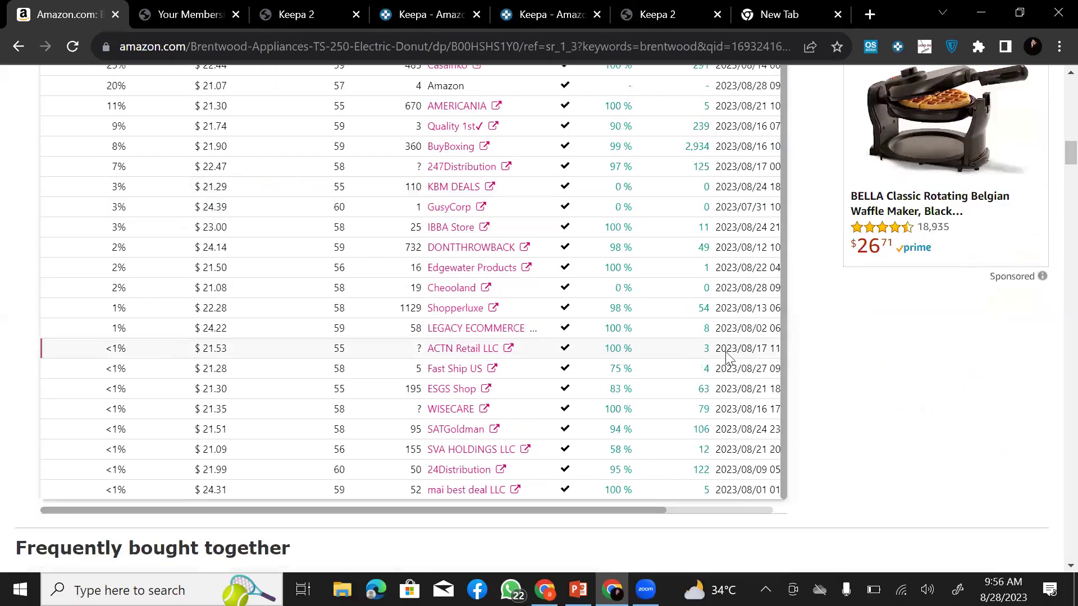
scroll(896, 358, "up", 2)
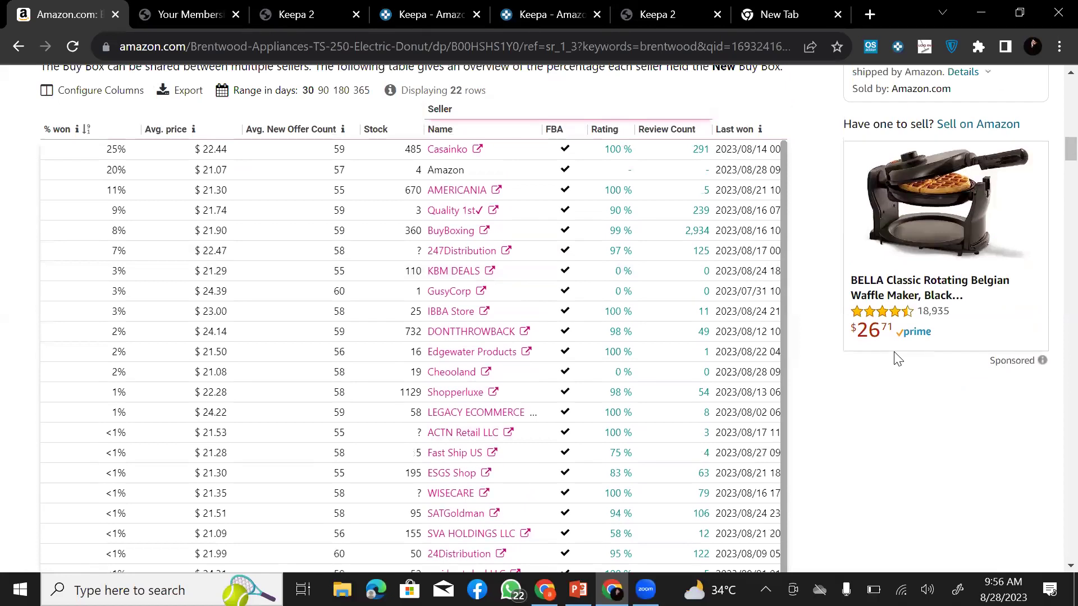
scroll(896, 358, "right", 4)
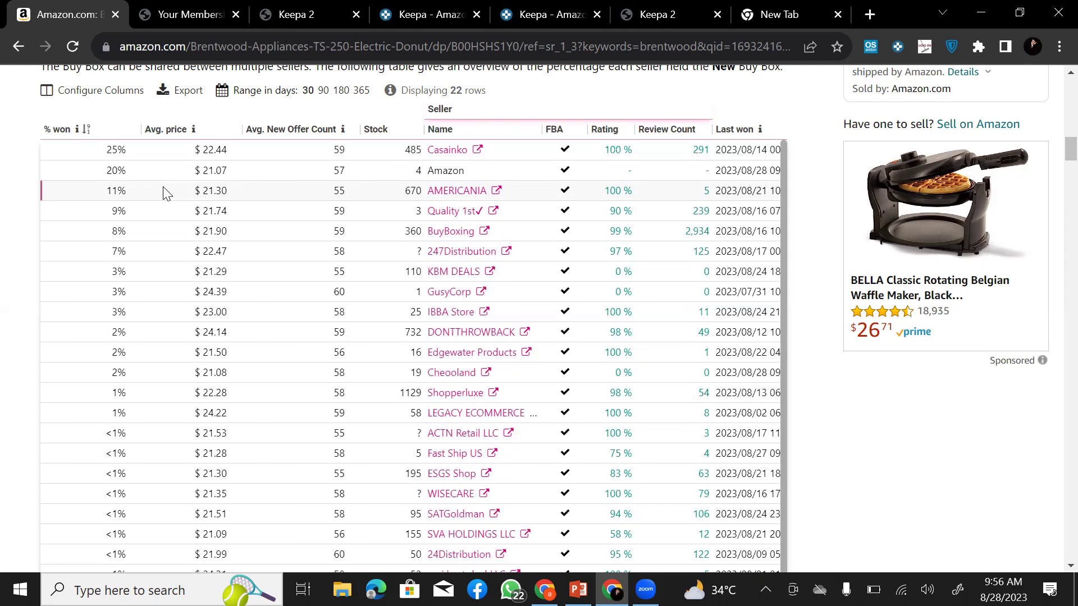
scroll(167, 194, "right", 2)
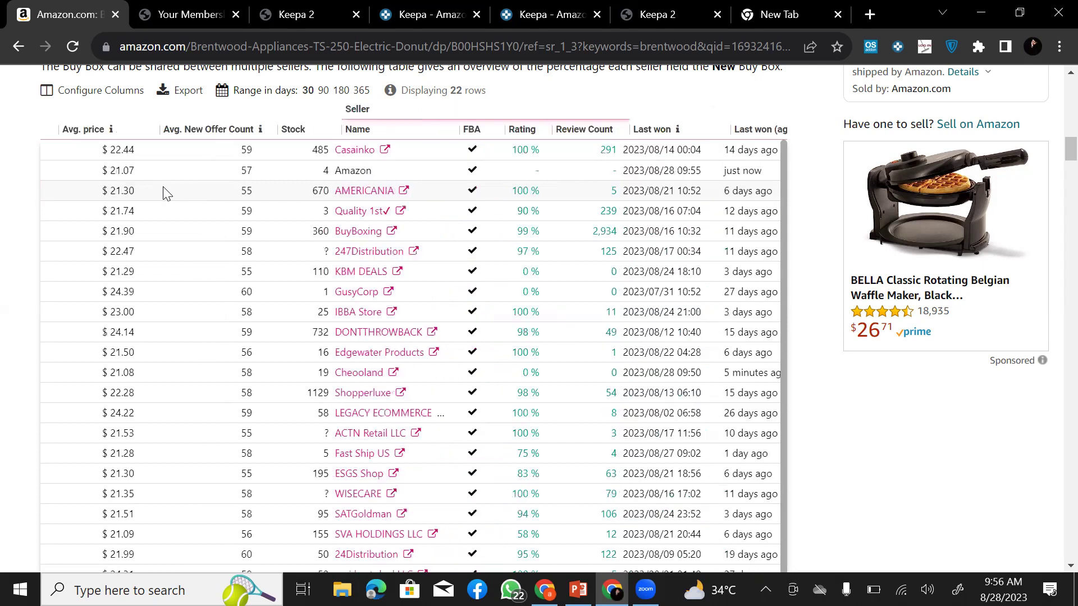
scroll(167, 194, "right", 1)
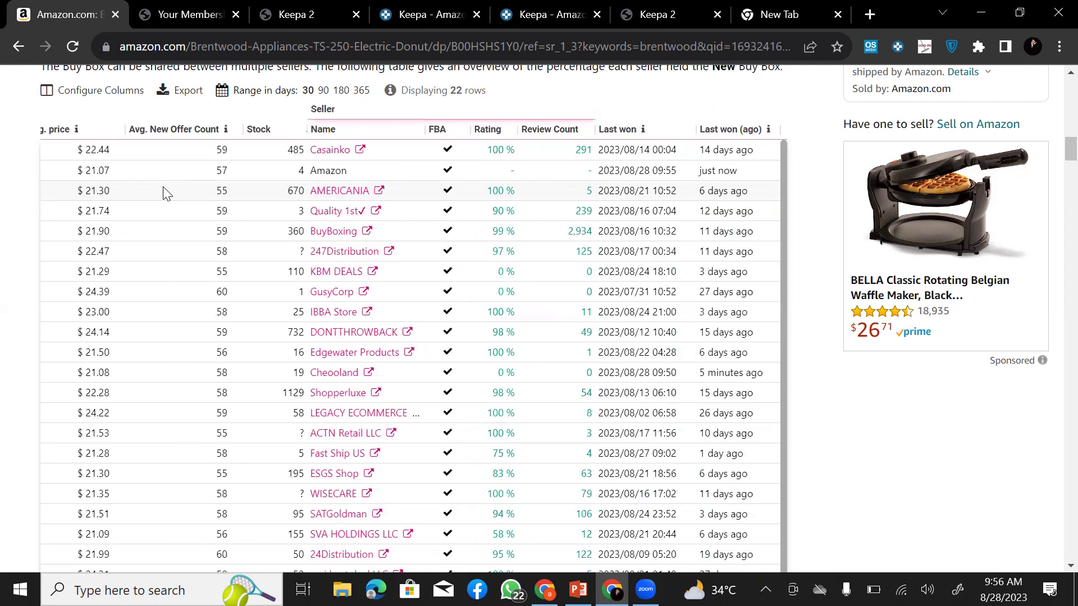
scroll(167, 194, "left", 3)
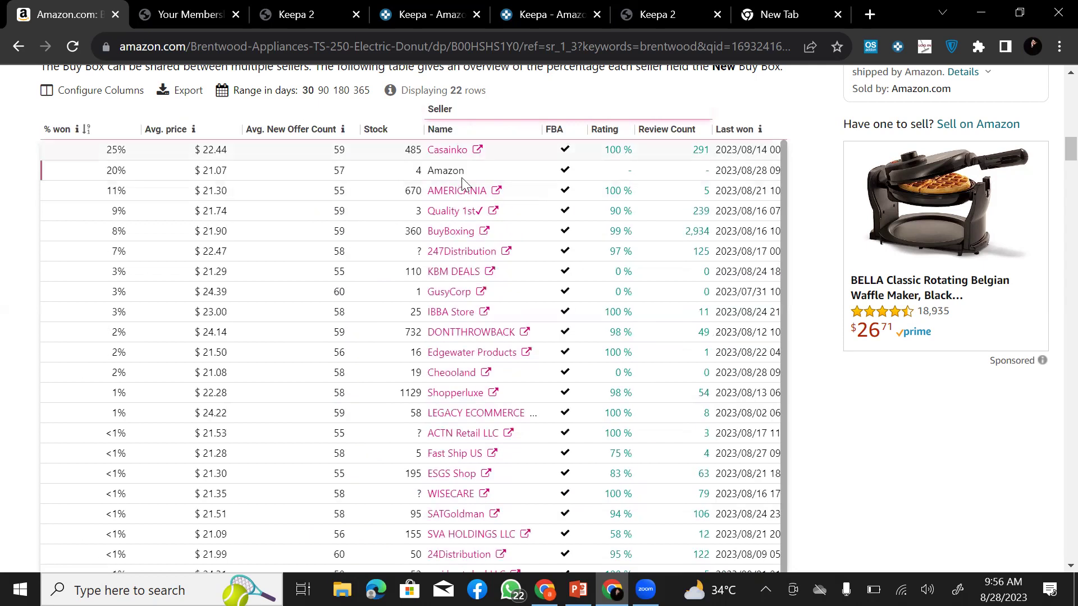
Step: Open Keepa's Product Details for the donut maker and review its fees, categories and average Buy Box and Amazon prices
scroll(442, 214, "up", 1)
left_click(151, 120)
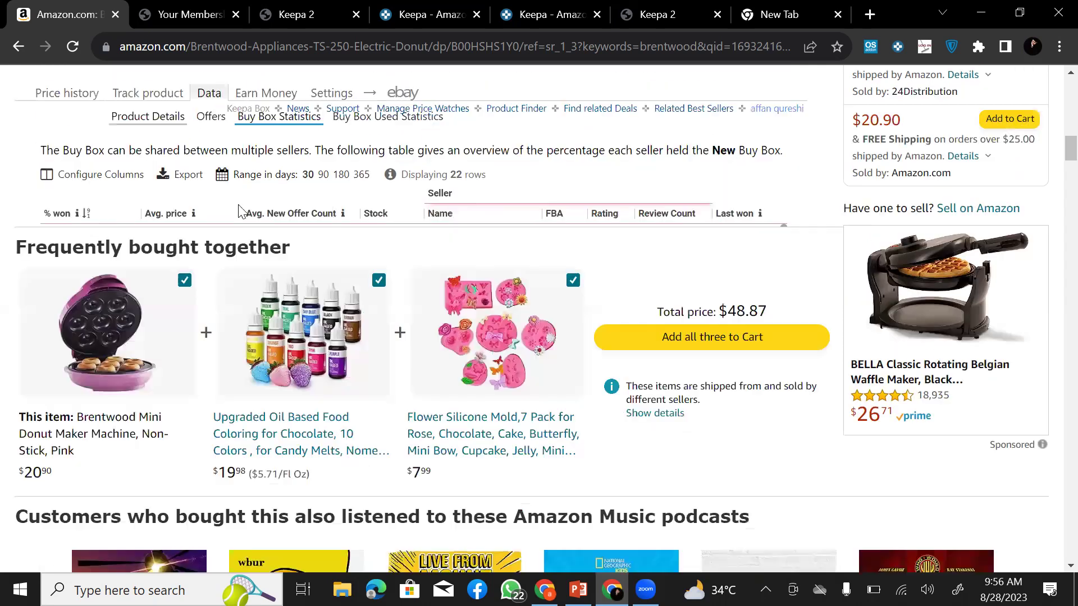
scroll(671, 373, "down", 4)
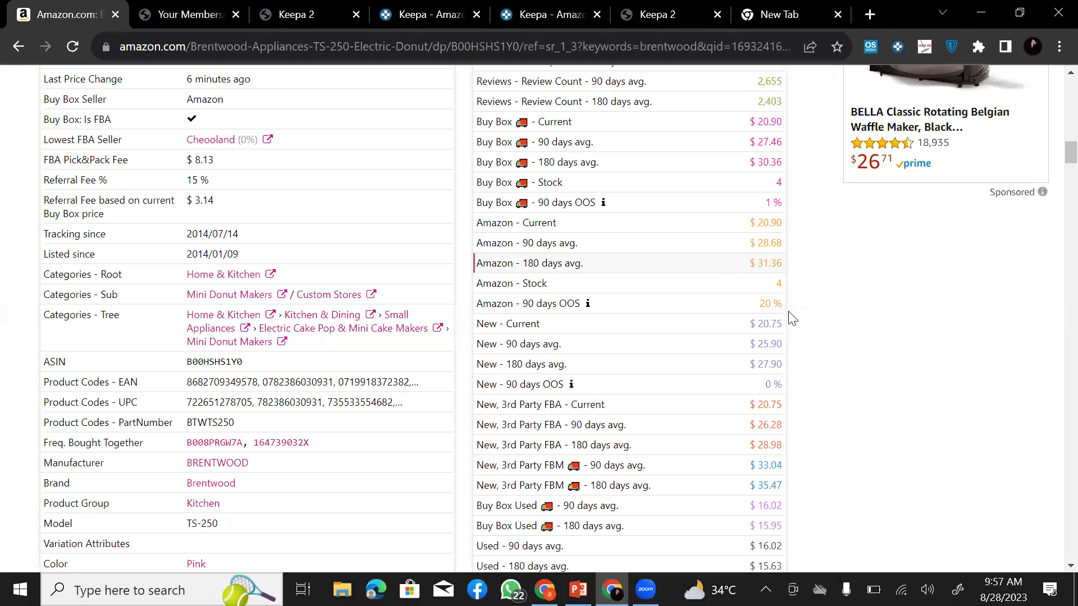
Step: Check the listing's current seller, browse the full list of new offers with their prices and stock, and close the list
scroll(792, 318, "up", 10)
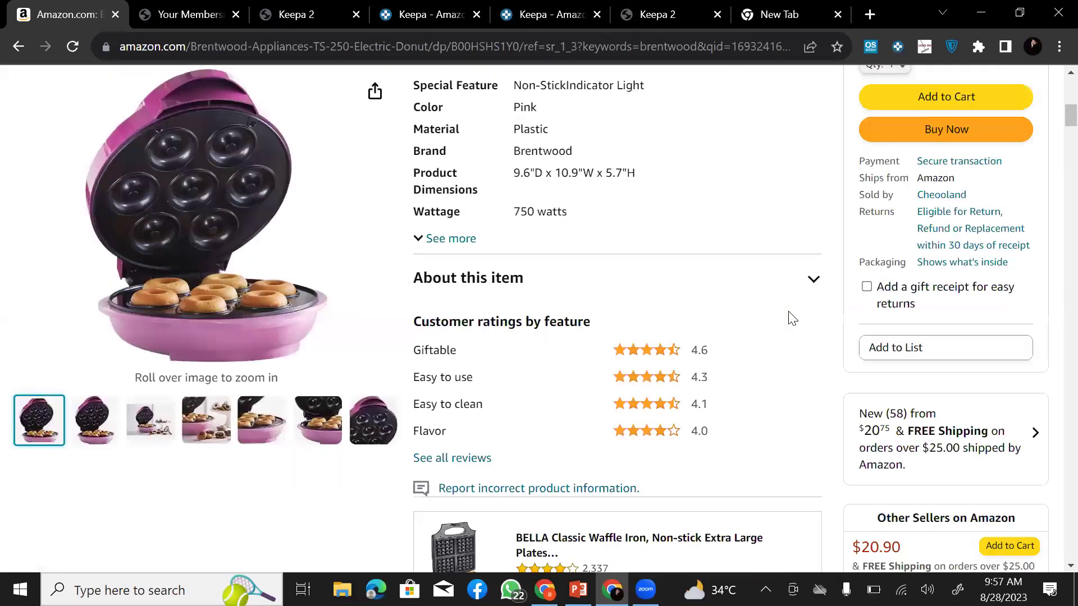
scroll(792, 319, "up", 5)
scroll(875, 359, "down", 5)
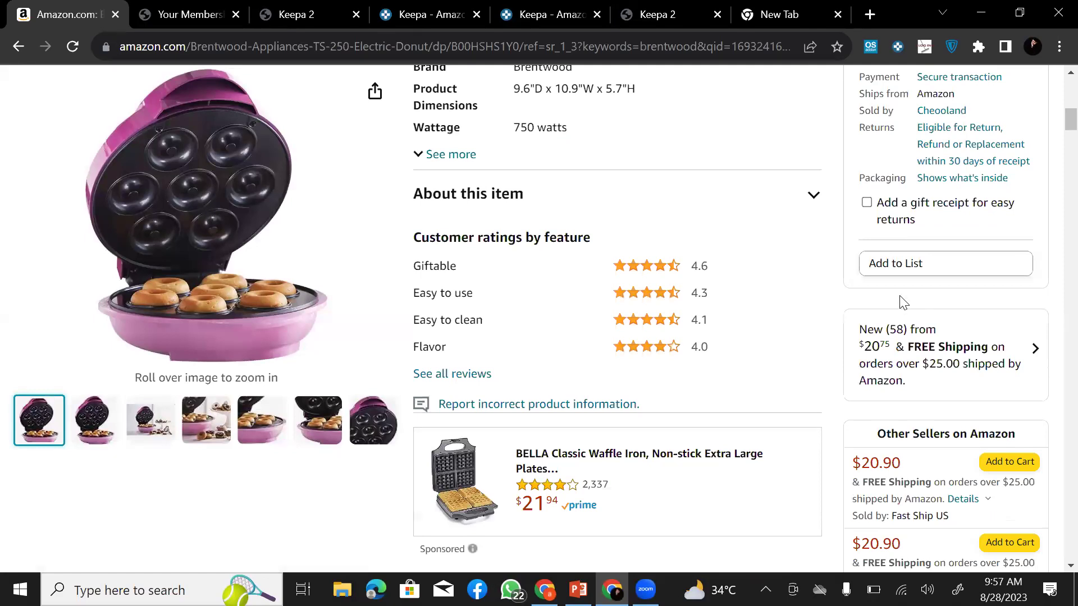
scroll(903, 302, "up", 5)
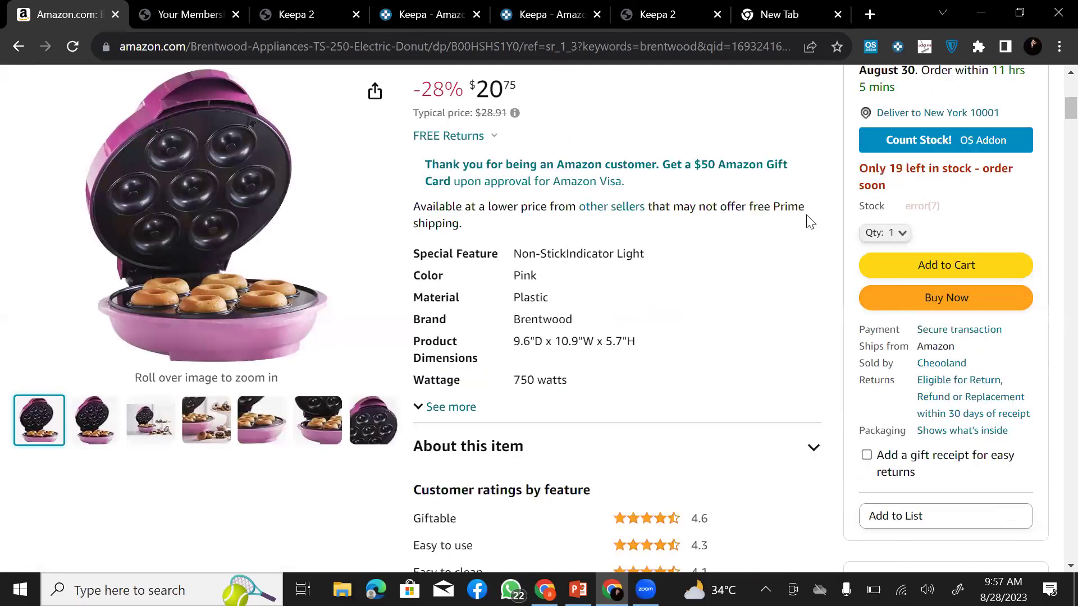
scroll(810, 222, "down", 3)
scroll(1011, 106, "down", 5)
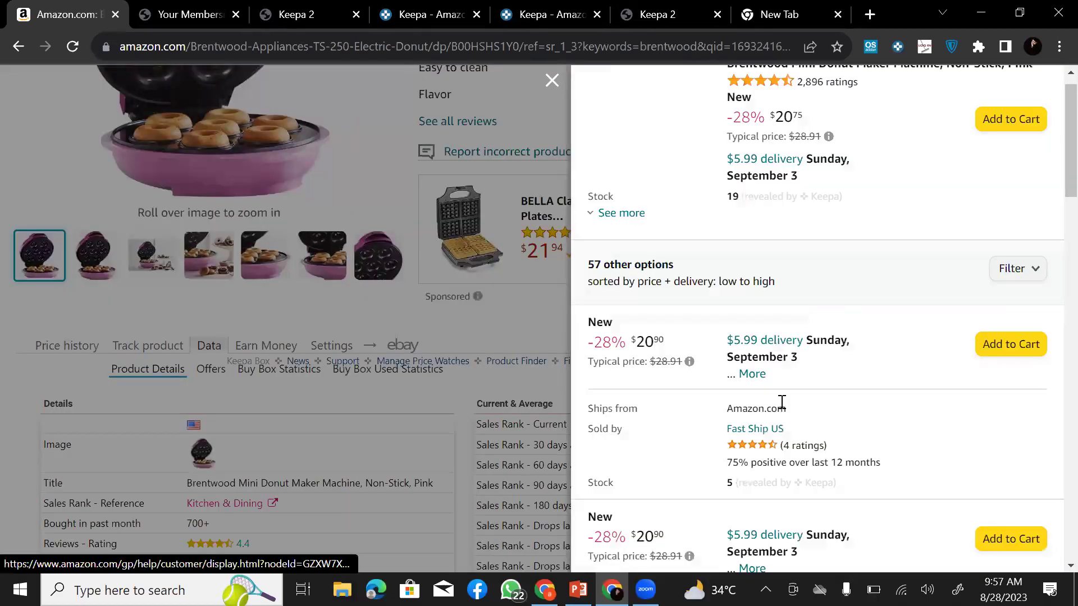
scroll(784, 411, "down", 8)
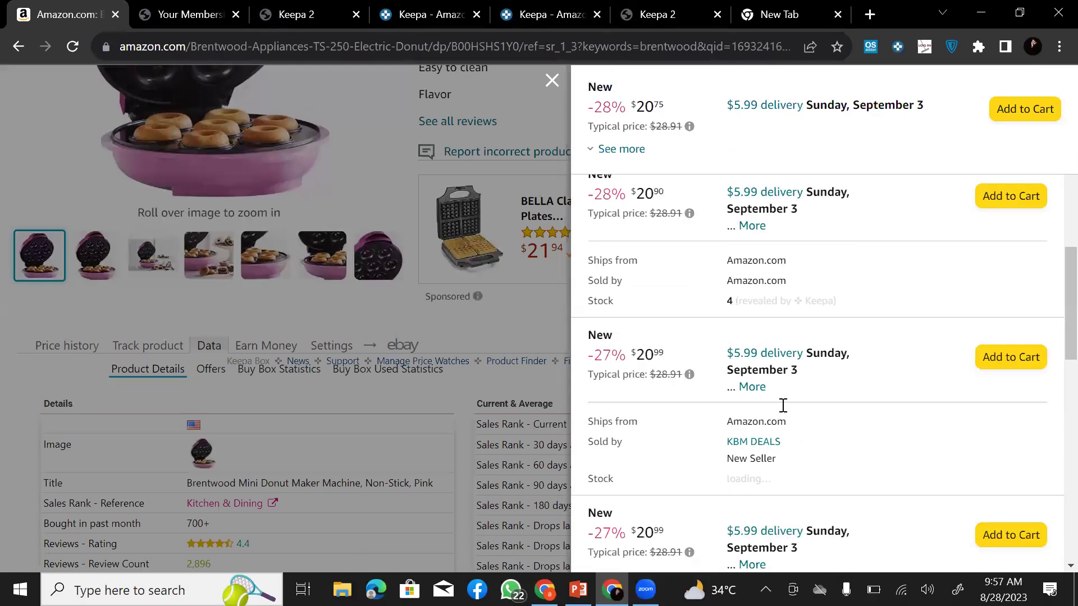
scroll(784, 411, "down", 10)
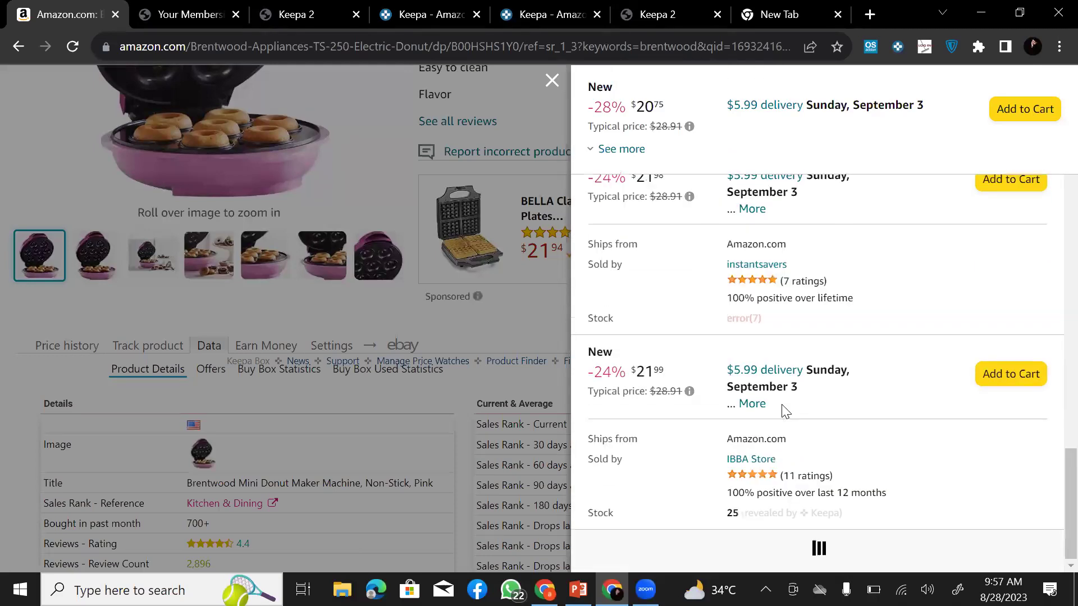
left_click(462, 312)
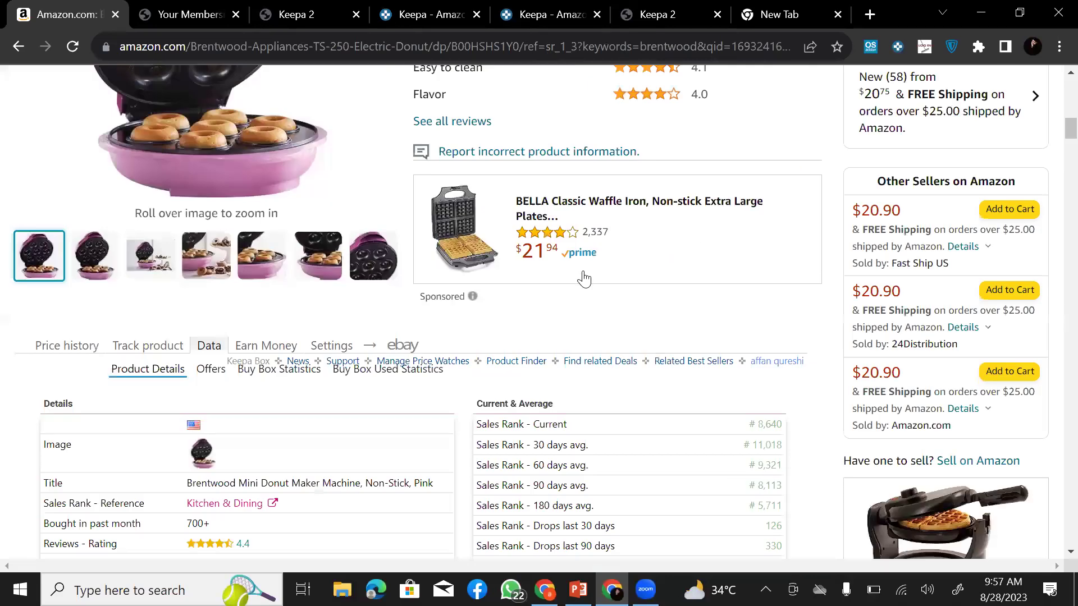
Step: Return to the donut maker's Buy Box Statistics and set the range to 90 days
left_click(248, 372)
scroll(329, 399, "down", 1)
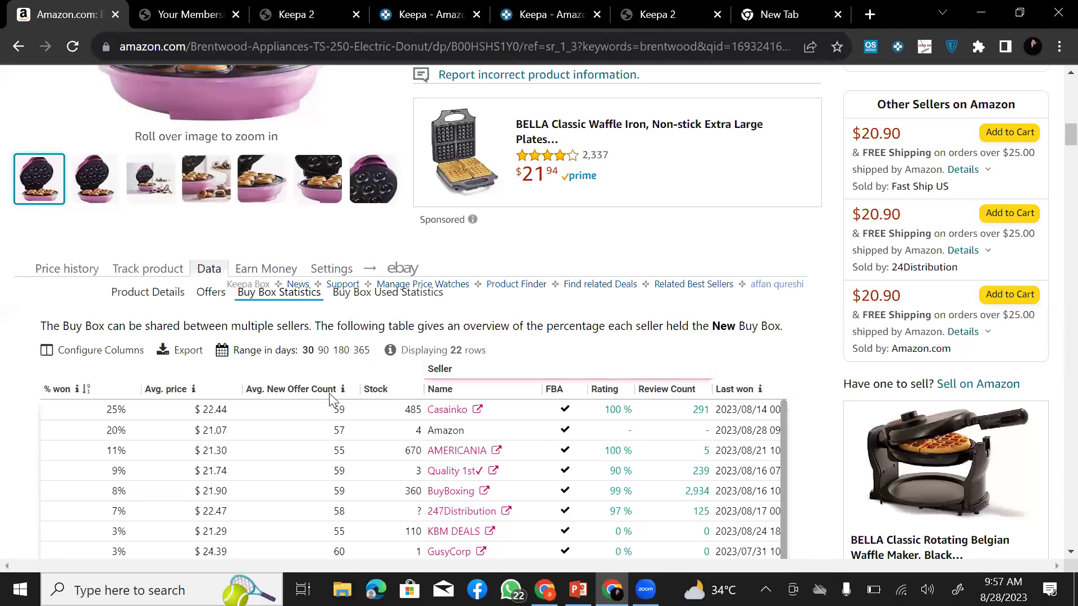
scroll(329, 399, "down", 1)
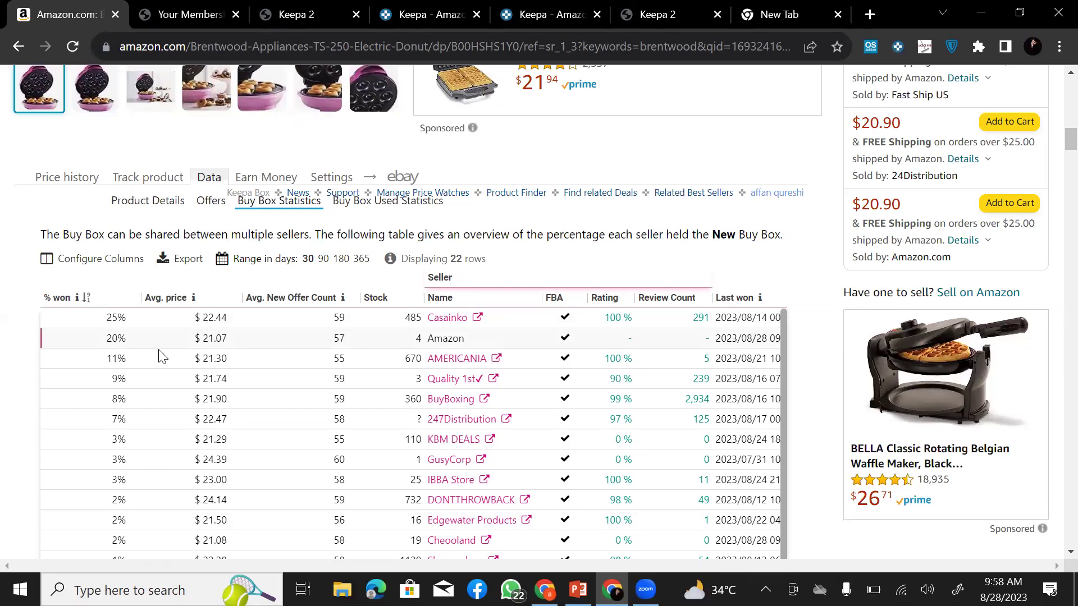
left_click(322, 259)
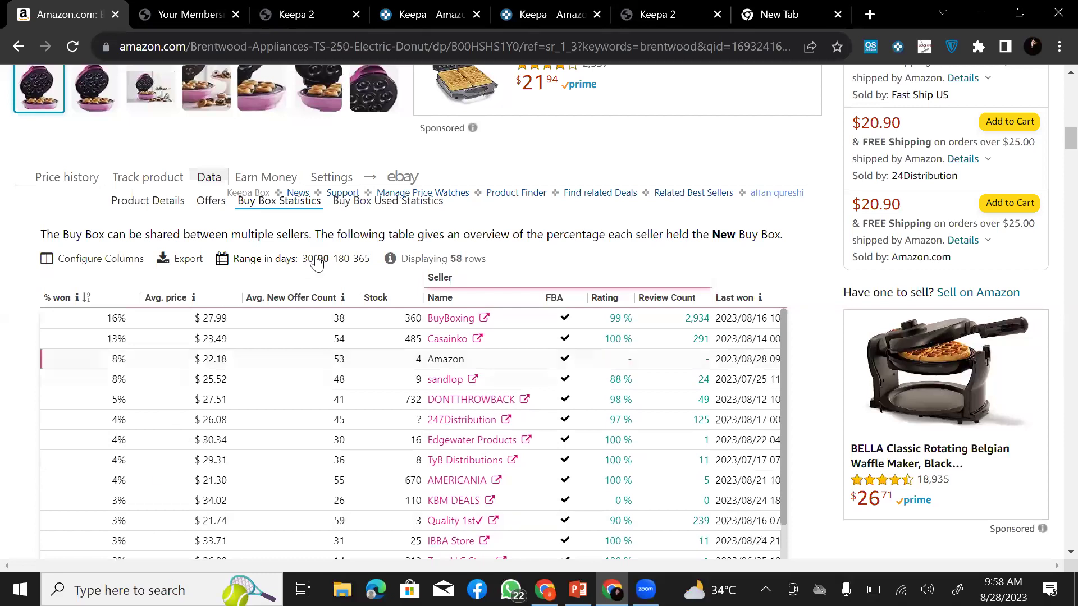
left_click(340, 259)
left_click(362, 260)
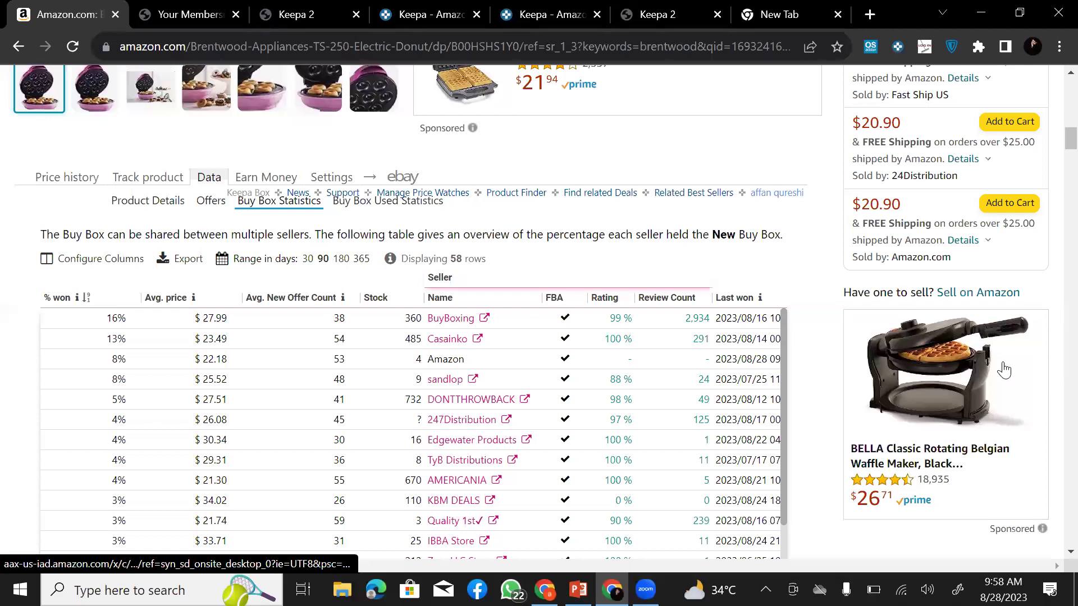
Step: Examine the 90-day Buy Box table for the sellers' average prices, offer counts, stock, ratings and time since last winning
scroll(1004, 370, "down", 3)
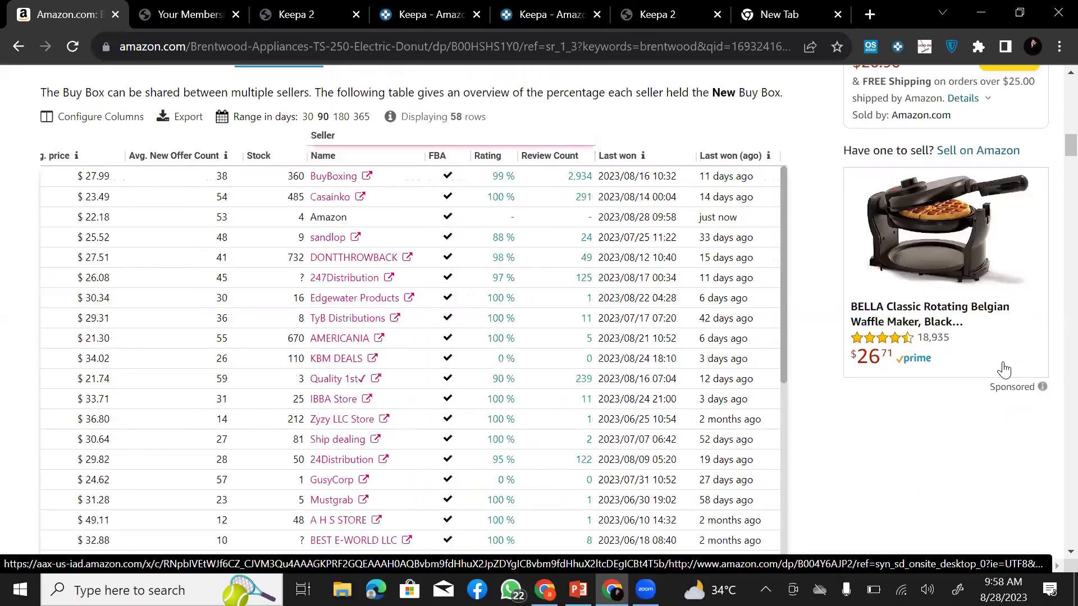
scroll(1005, 370, "up", 1)
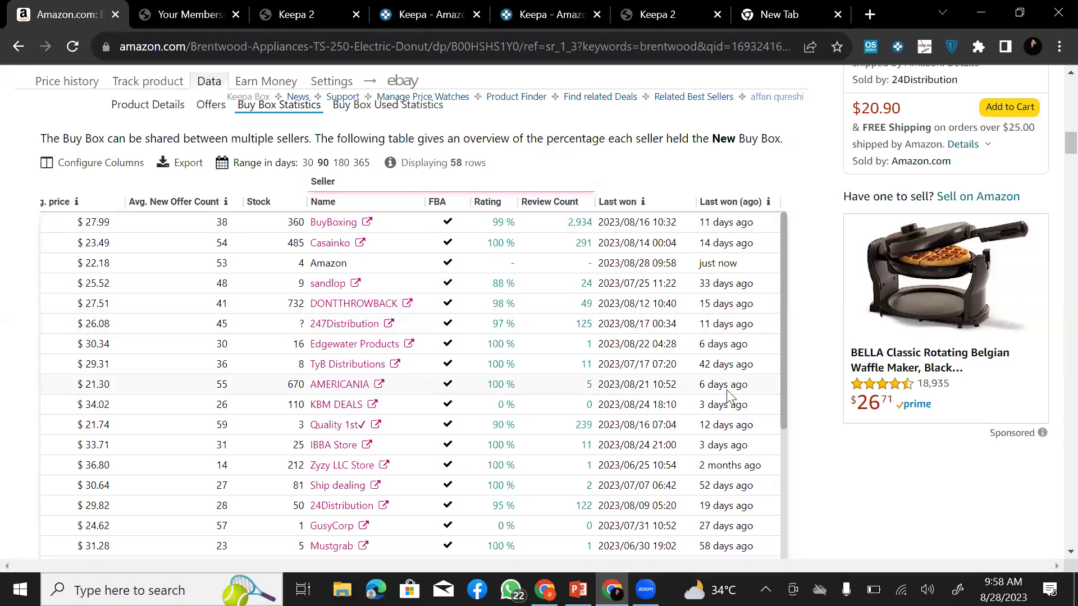
scroll(731, 441, "down", 3)
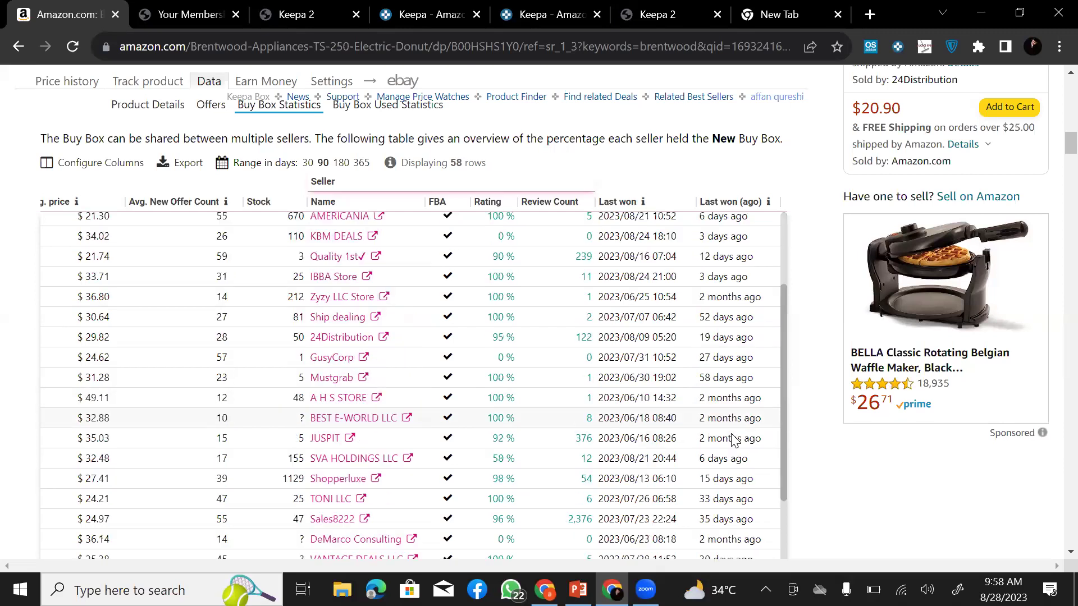
scroll(718, 424, "down", 3)
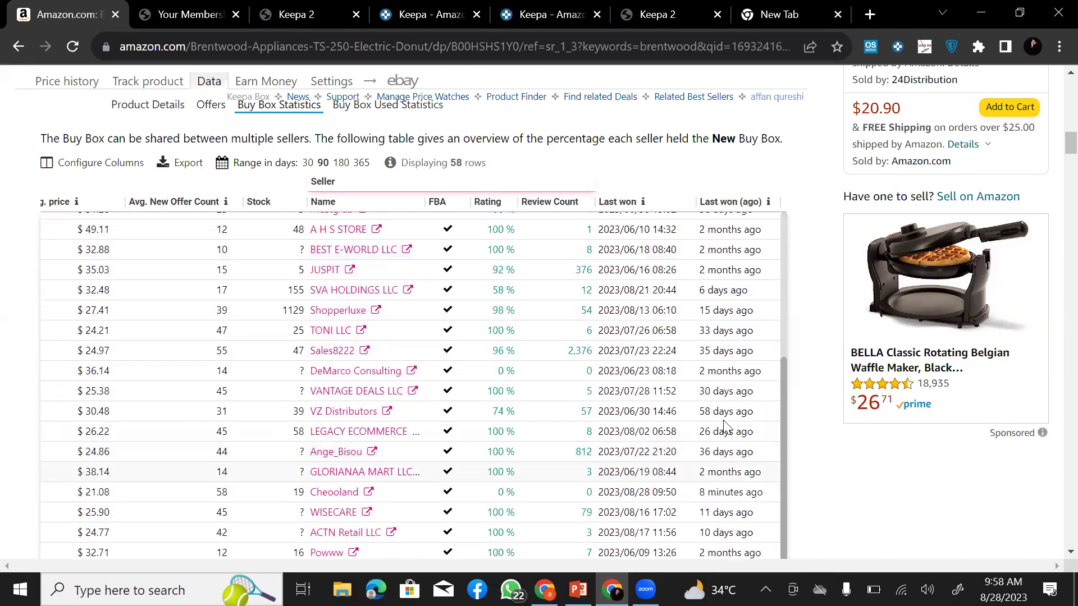
scroll(629, 342, "up", 5)
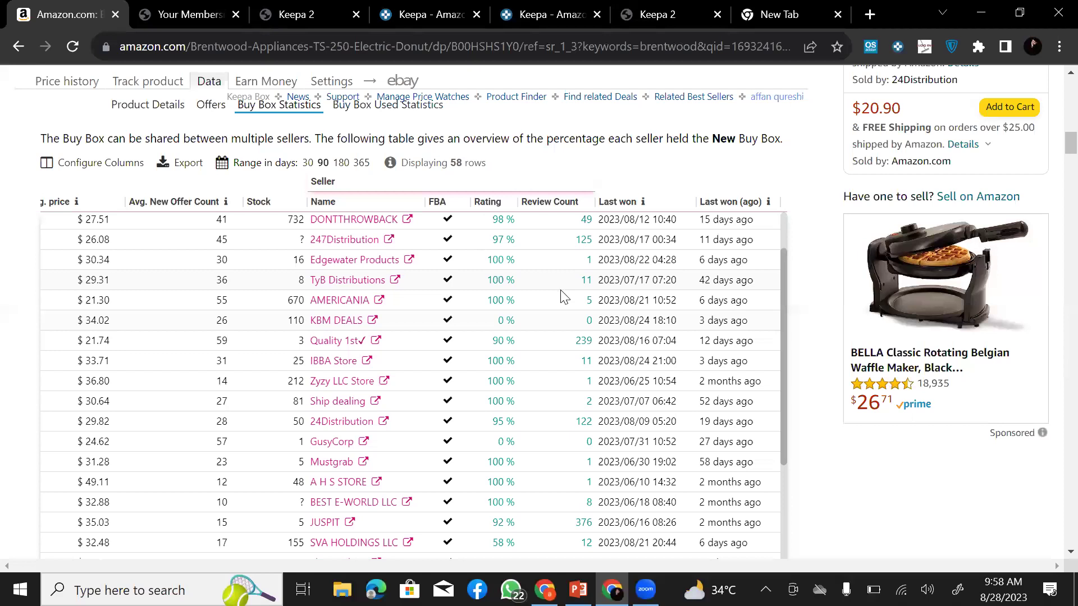
scroll(563, 298, "up", 2)
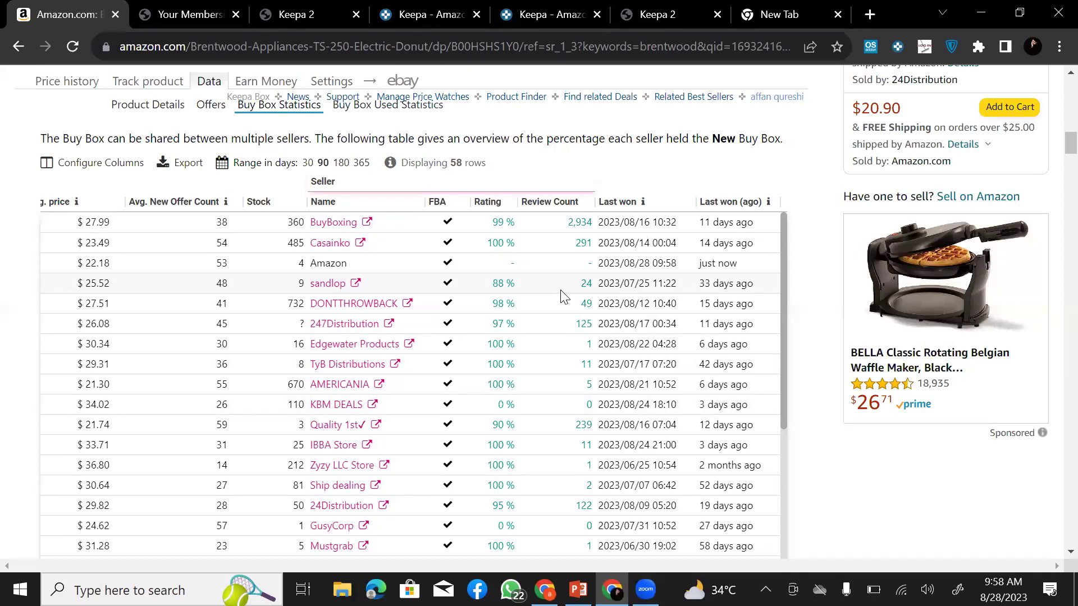
scroll(691, 438, "down", 5)
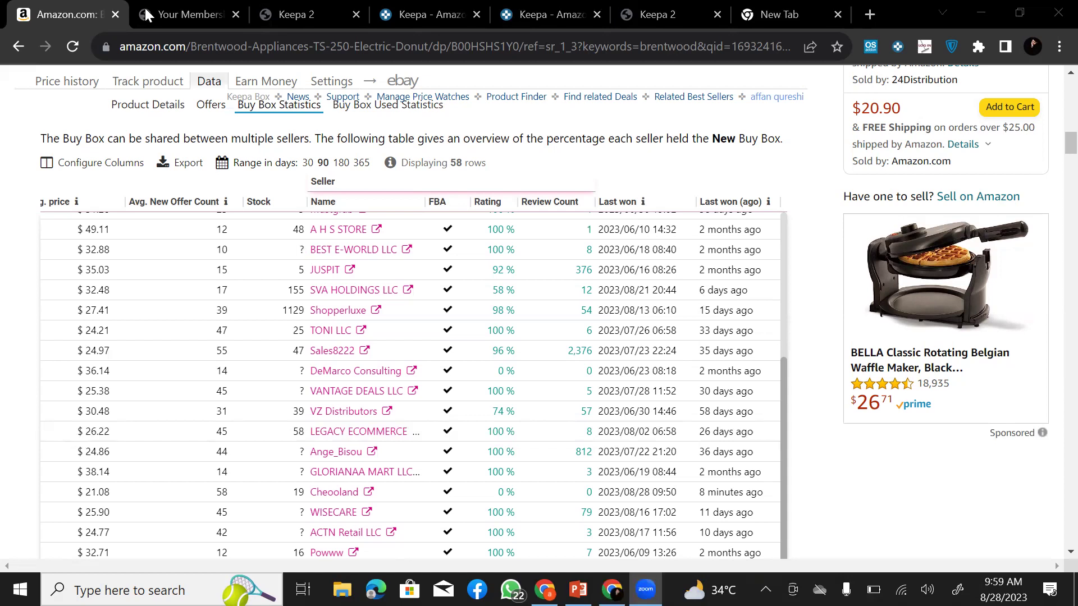
Step: Examine the 90-day Buy Box table again for each seller's won percentage, average price, offer count, stock and last win
left_click(71, 15)
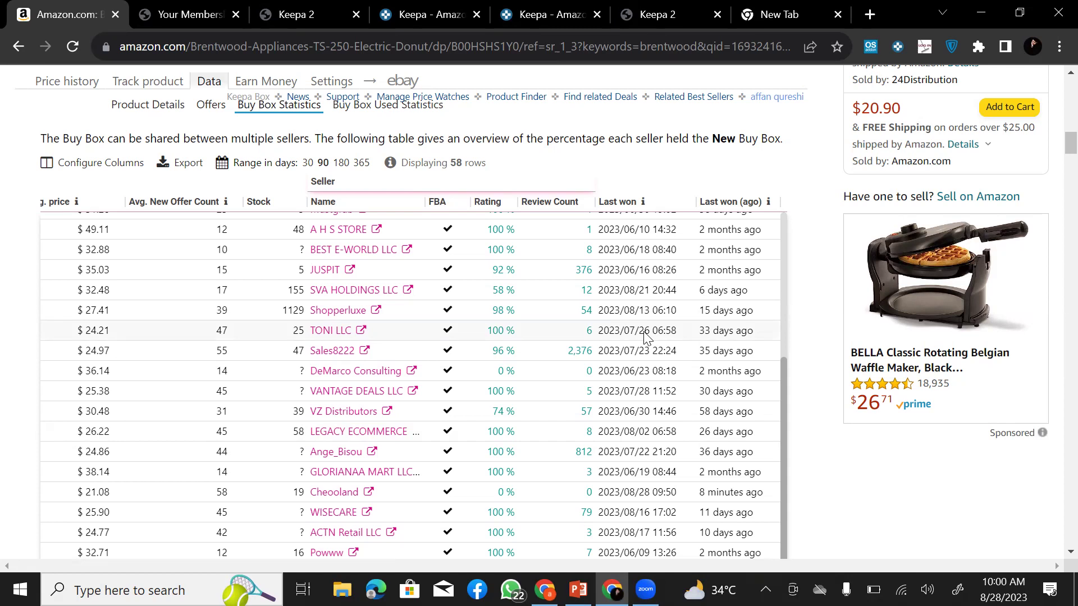
scroll(646, 337, "up", 3)
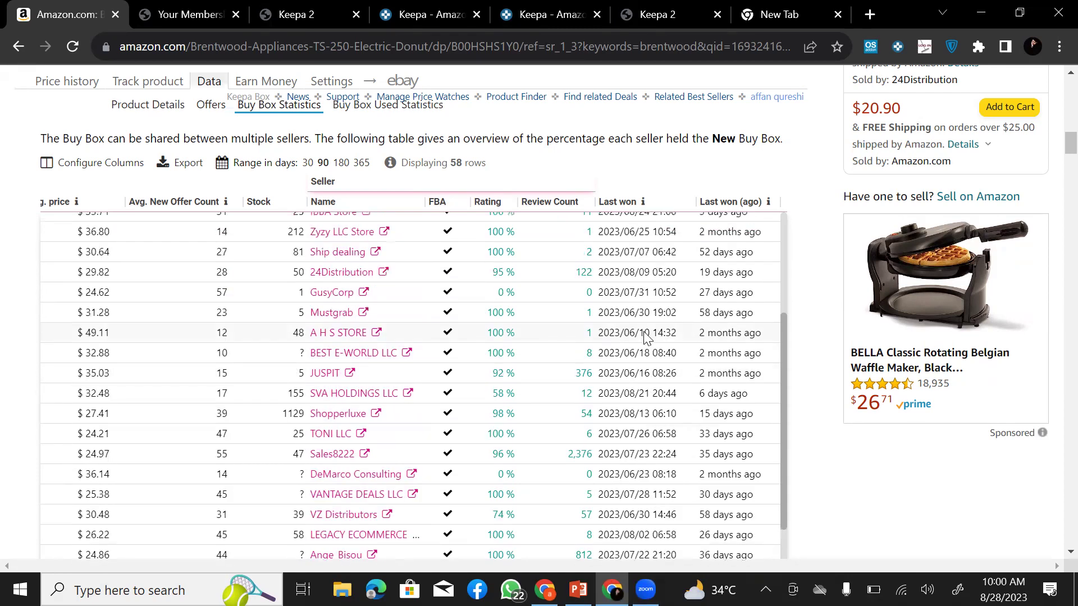
scroll(646, 337, "up", 6)
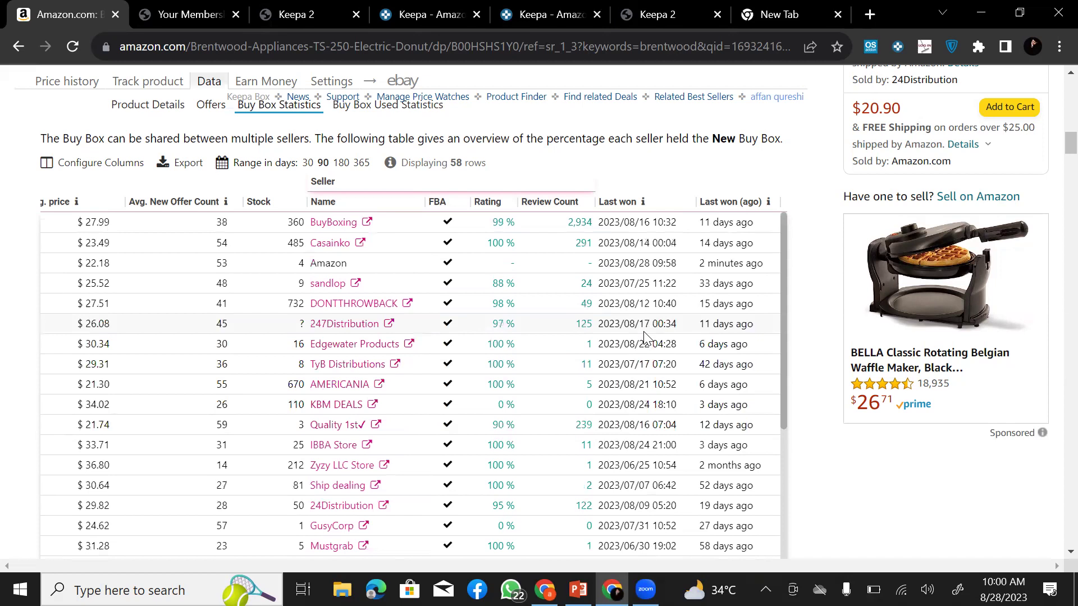
scroll(646, 337, "up", 1)
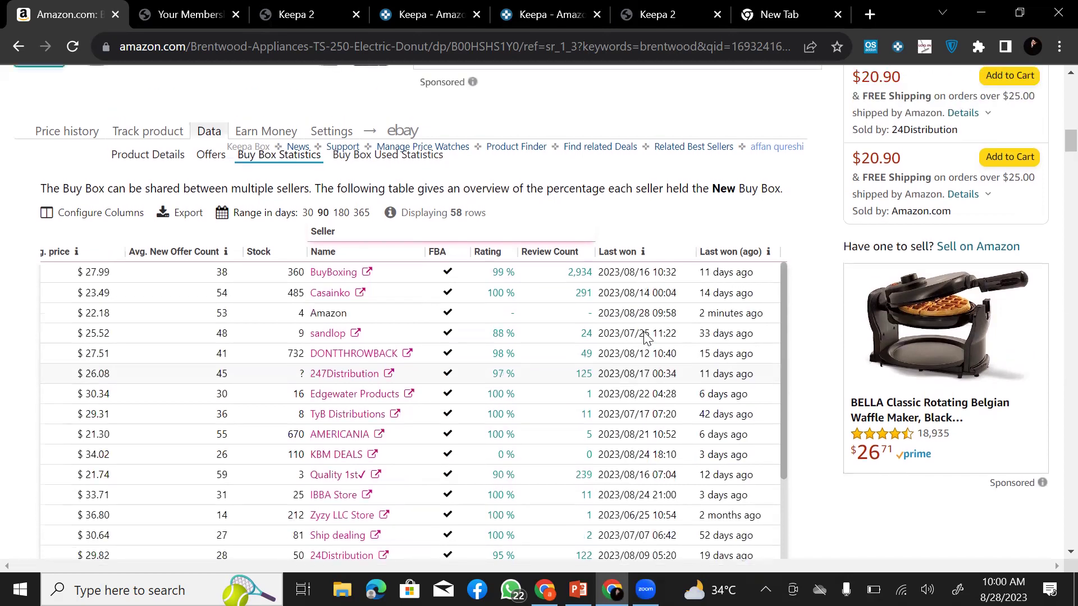
scroll(646, 337, "left", 2)
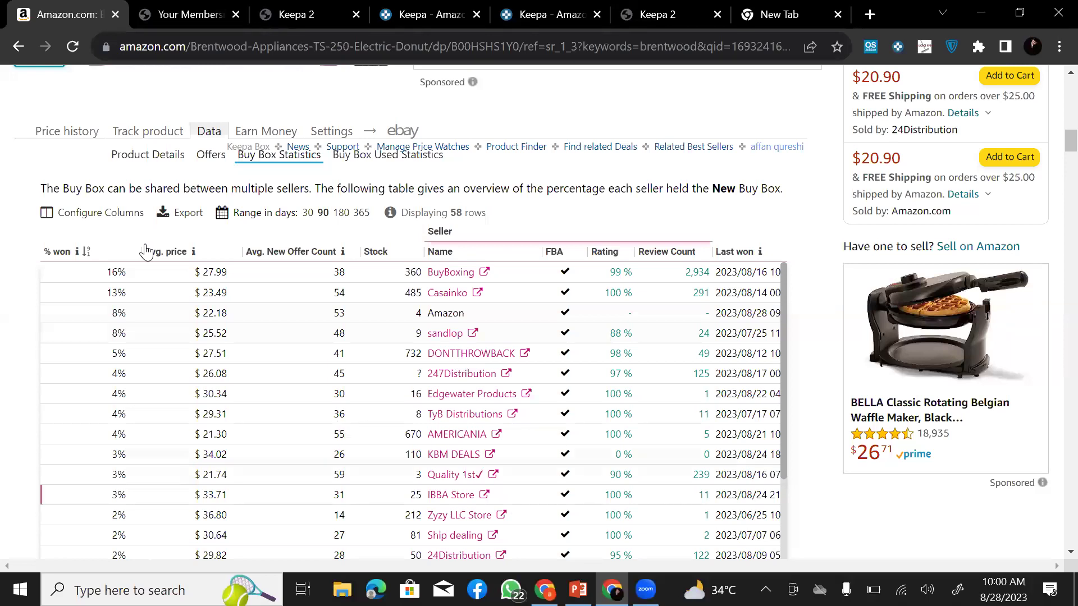
scroll(146, 251, "up", 3)
scroll(145, 251, "down", 4)
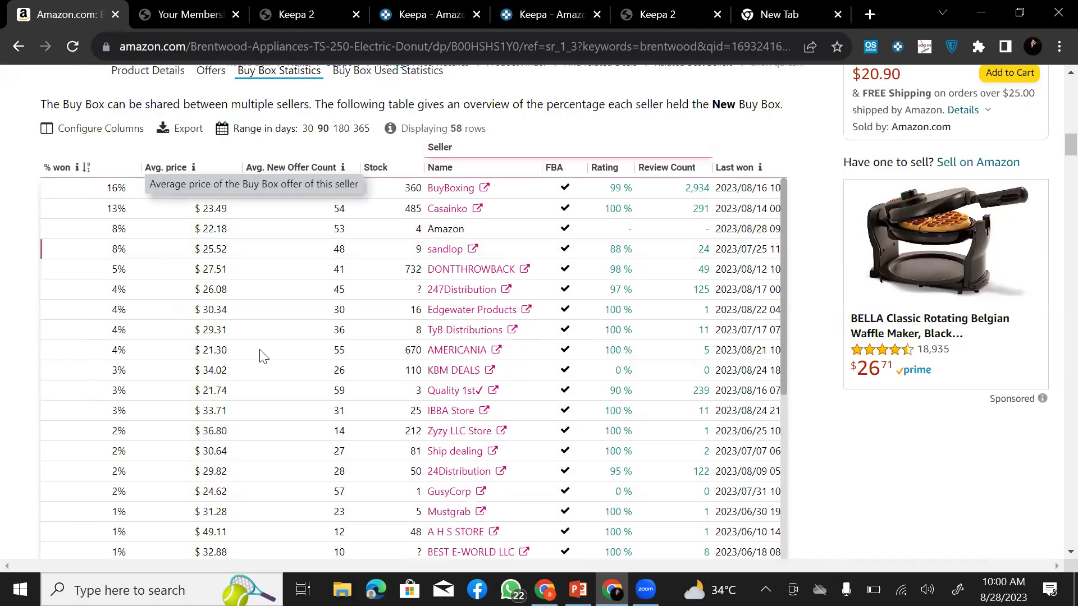
scroll(284, 220, "up", 2)
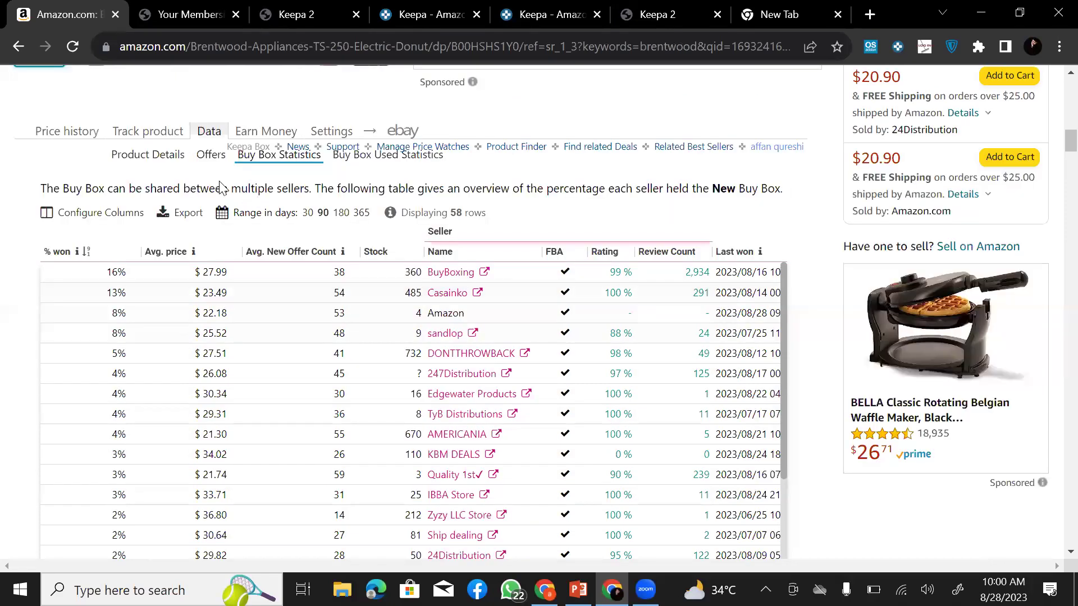
Step: Open the donut maker's Offers data and review each offer's price, stock, 30-day sales and the totals for all sellers
left_click(208, 157)
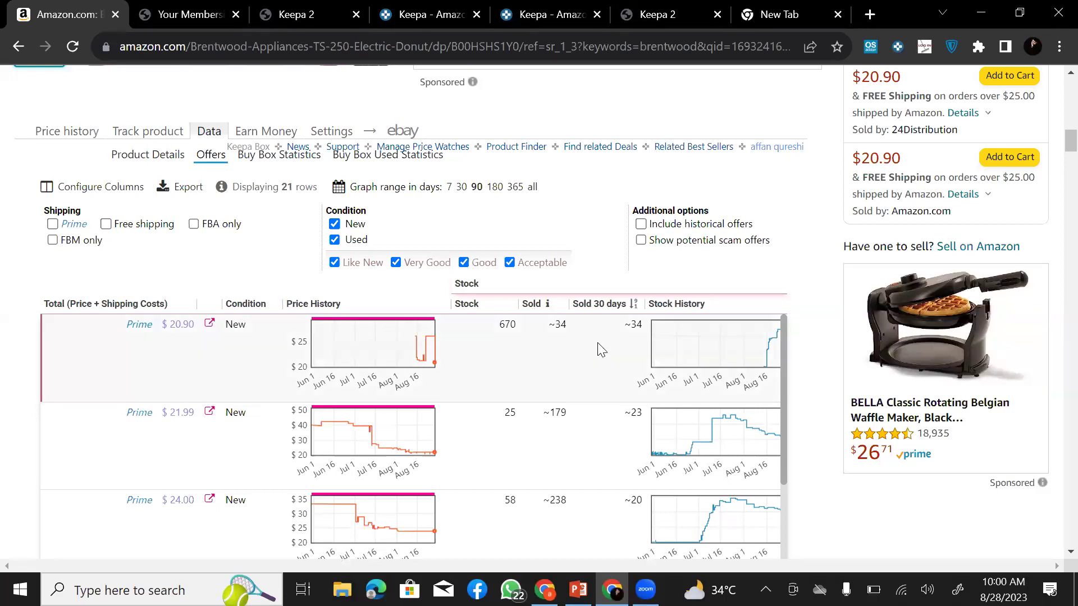
scroll(637, 344, "down", 1)
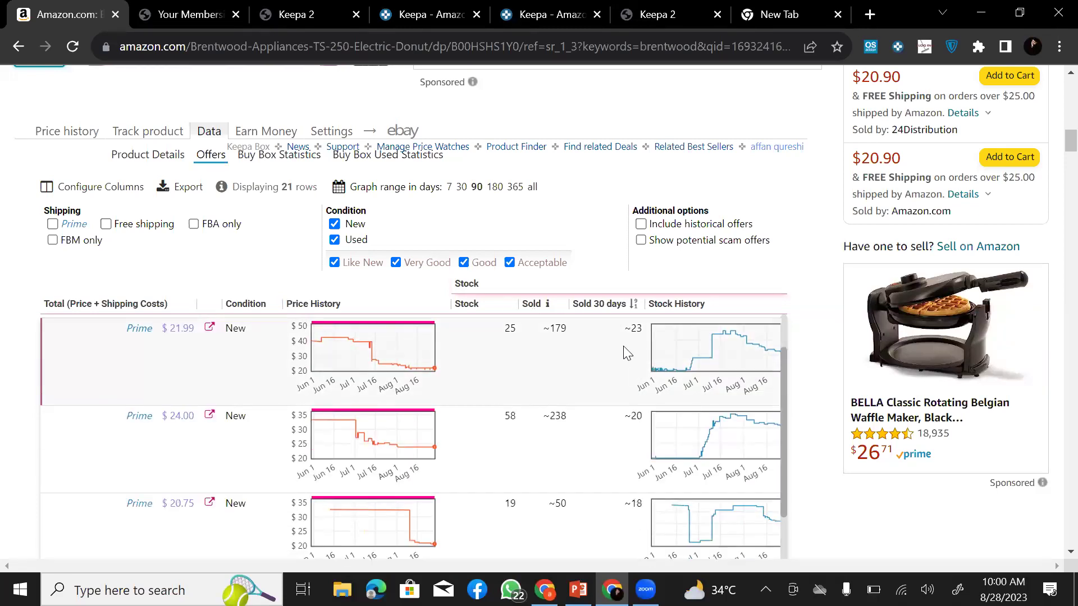
scroll(629, 357, "down", 2)
scroll(621, 387, "down", 1)
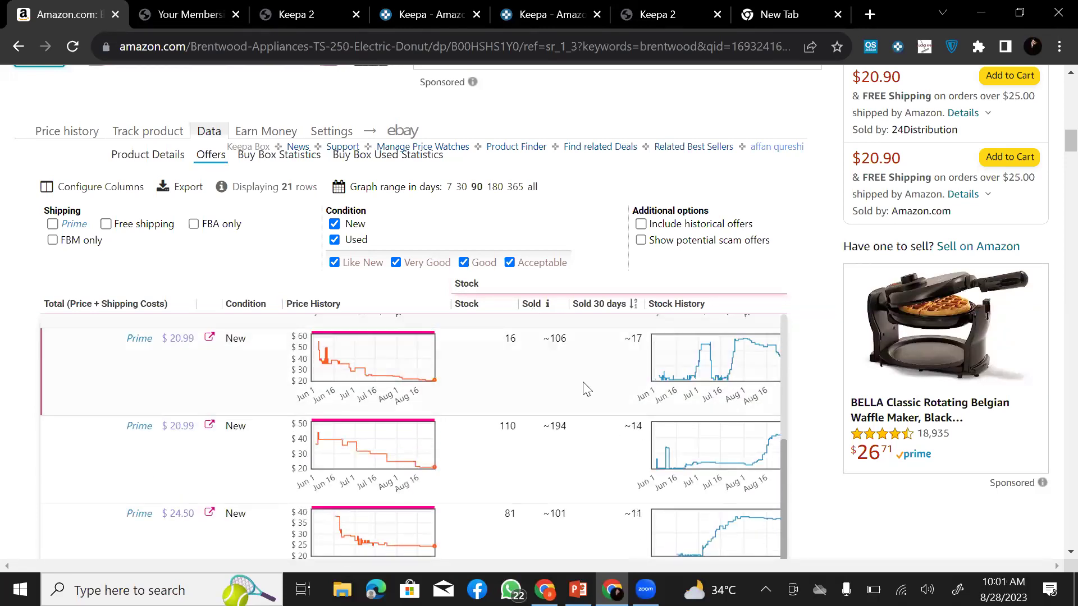
scroll(584, 384, "down", 2)
scroll(568, 373, "down", 2)
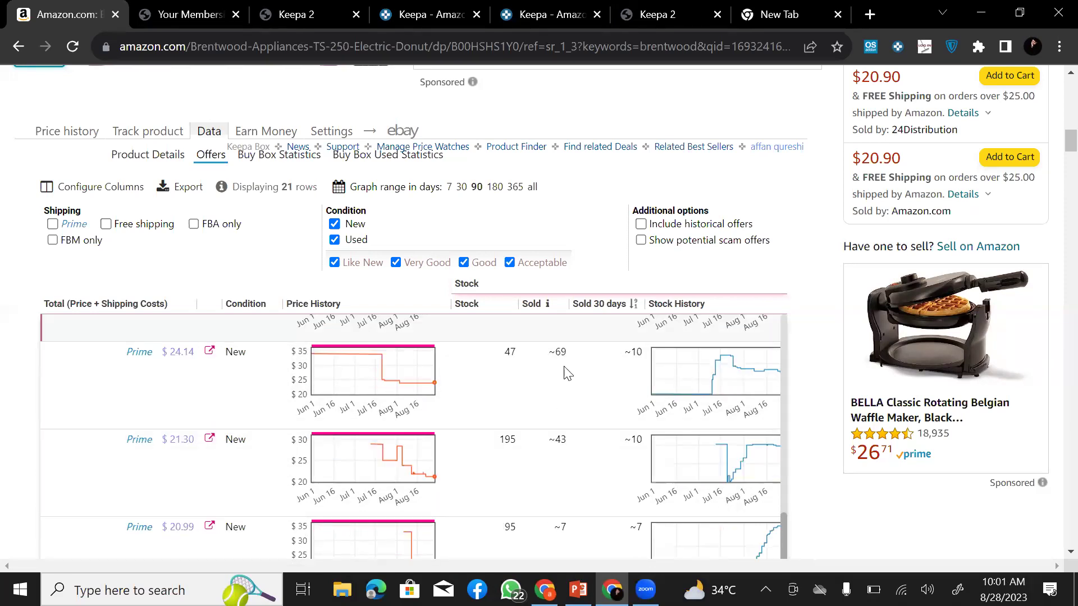
scroll(583, 473, "down", 3)
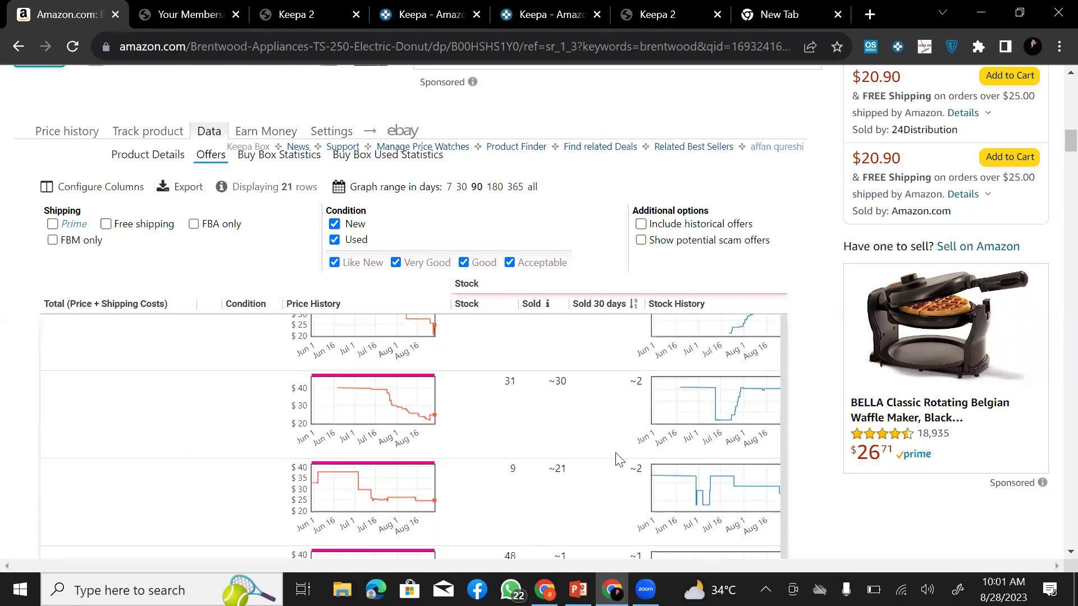
scroll(619, 459, "down", 6)
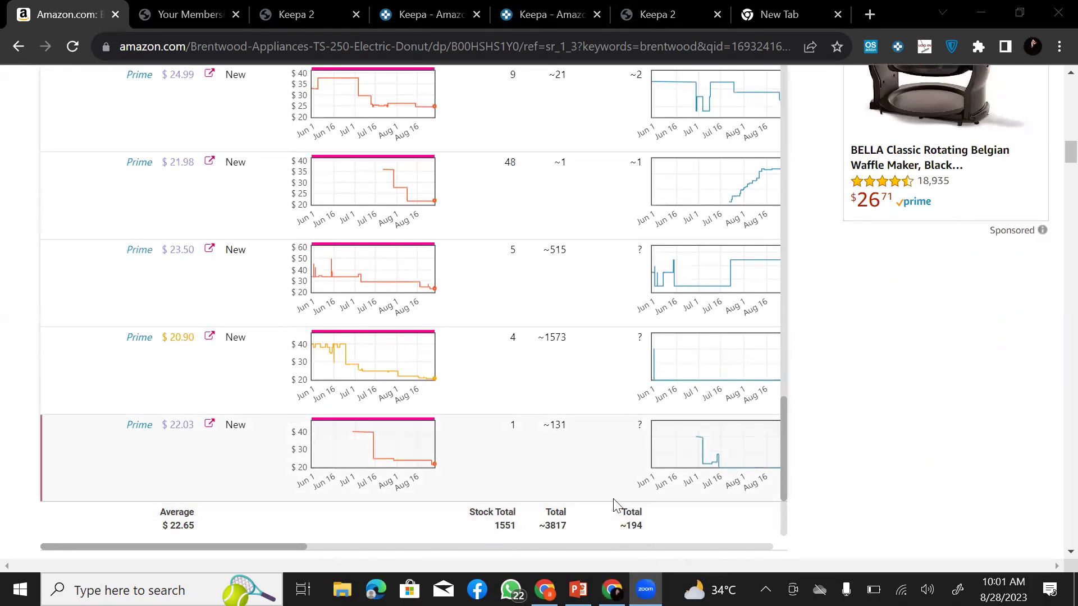
scroll(644, 404, "up", 5)
scroll(644, 404, "up", 10)
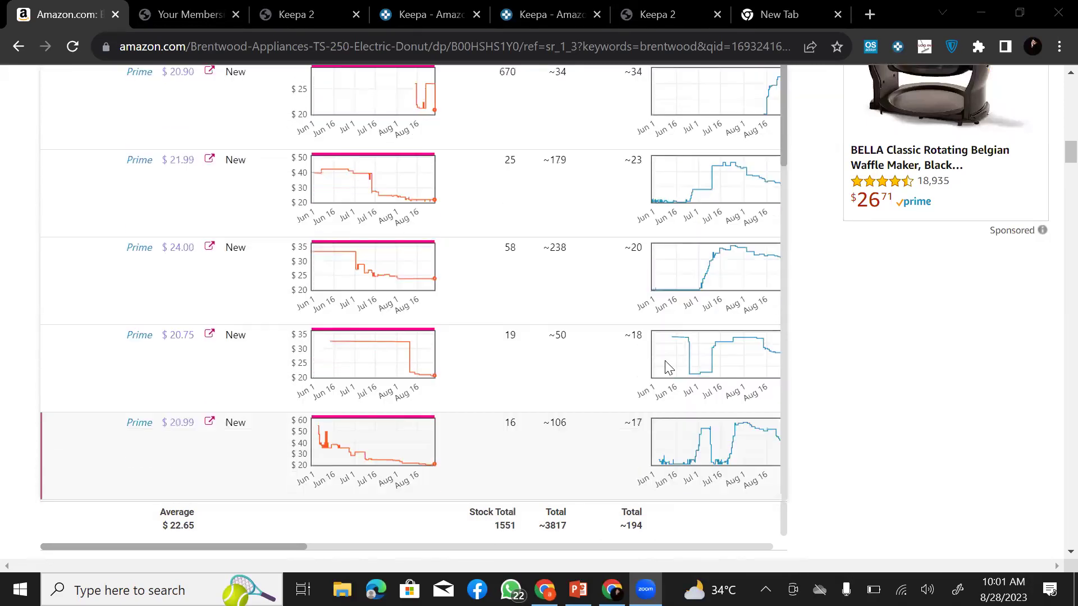
scroll(668, 348, "up", 6)
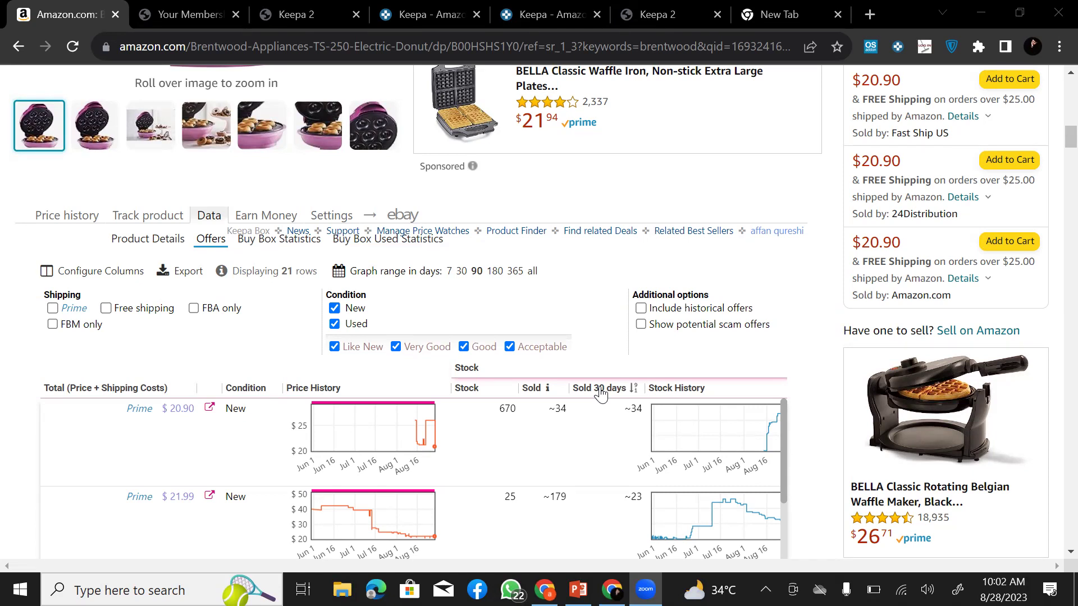
Step: Return to the price history graph and hide the Sales Rank, New, Buy Box, Amazon, Used and New Offer Count curves
left_click(69, 217)
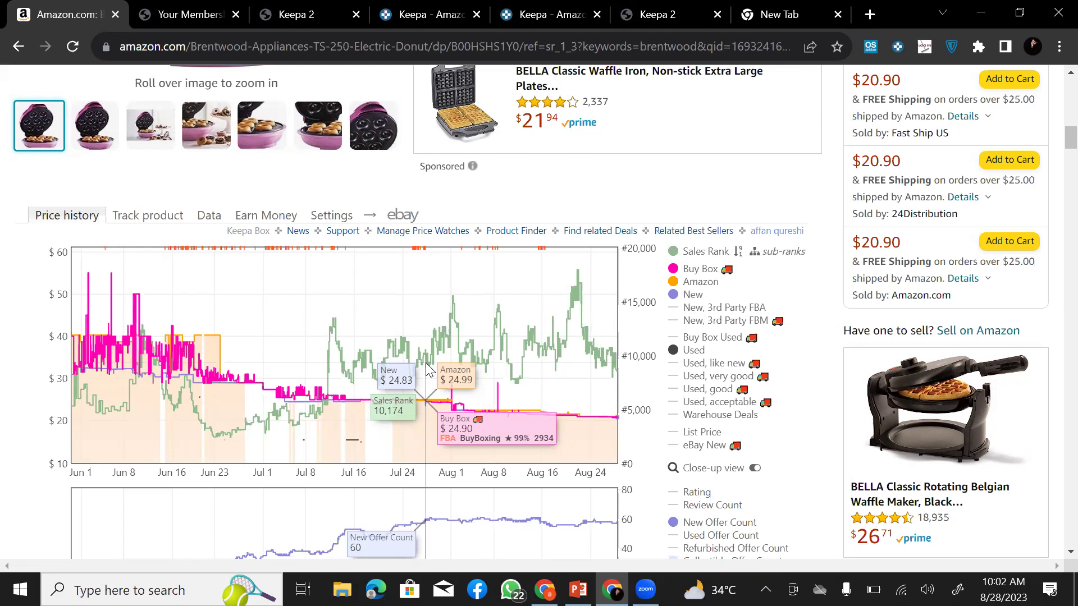
left_click(673, 251)
left_click(673, 294)
left_click(673, 269)
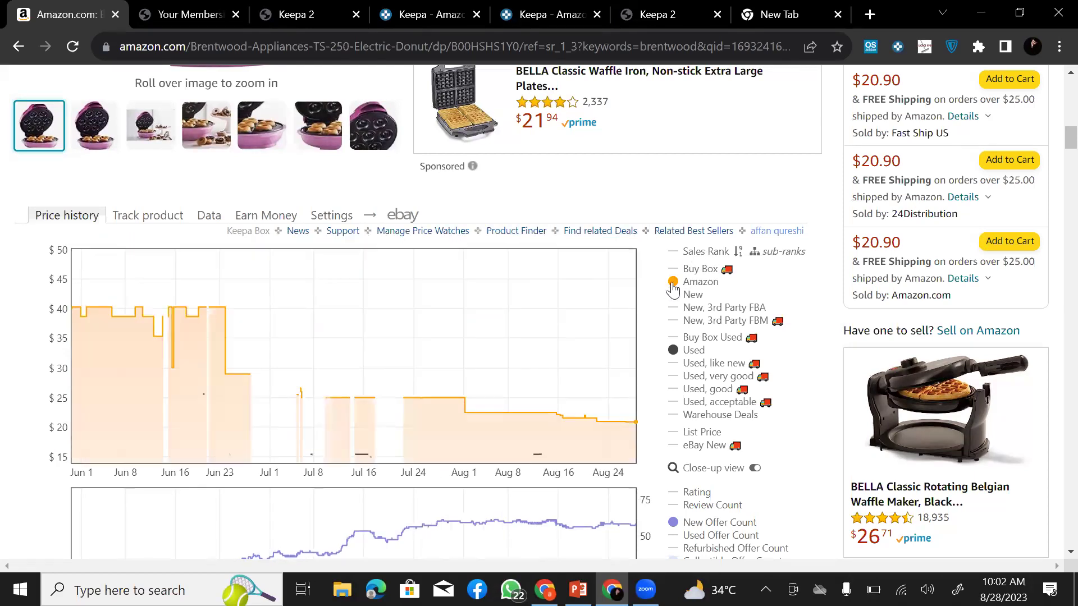
left_click(673, 283)
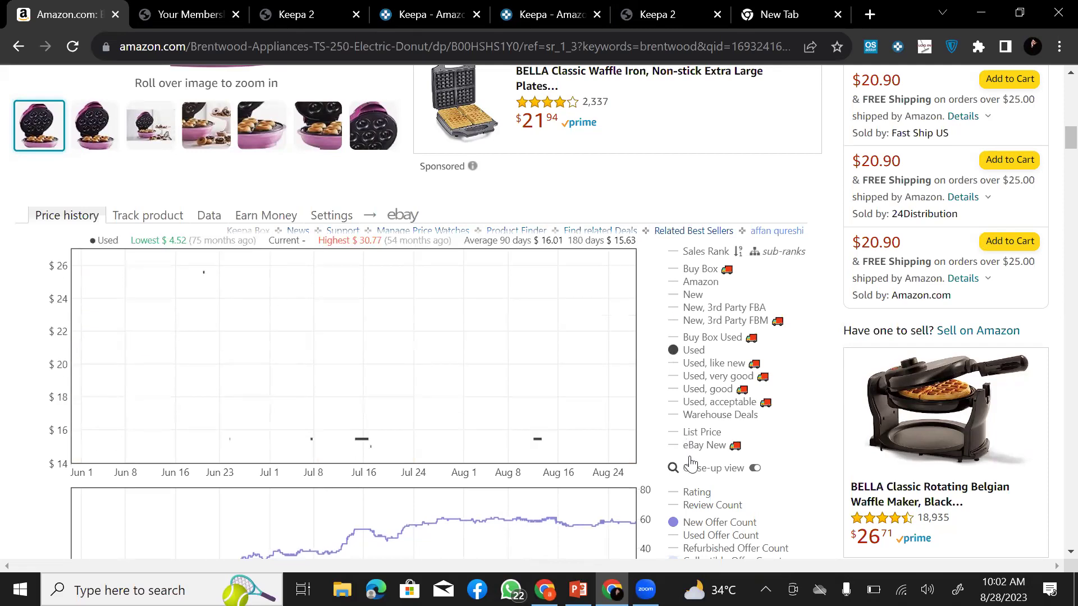
scroll(682, 519, "down", 3)
left_click(676, 357)
scroll(449, 331, "up", 3)
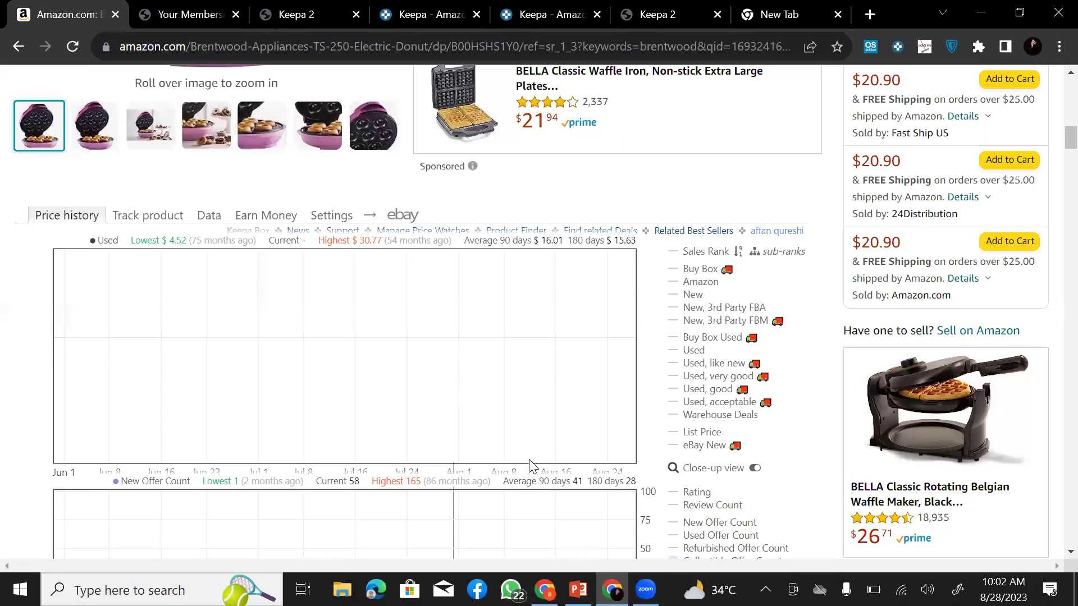
scroll(687, 363, "down", 2)
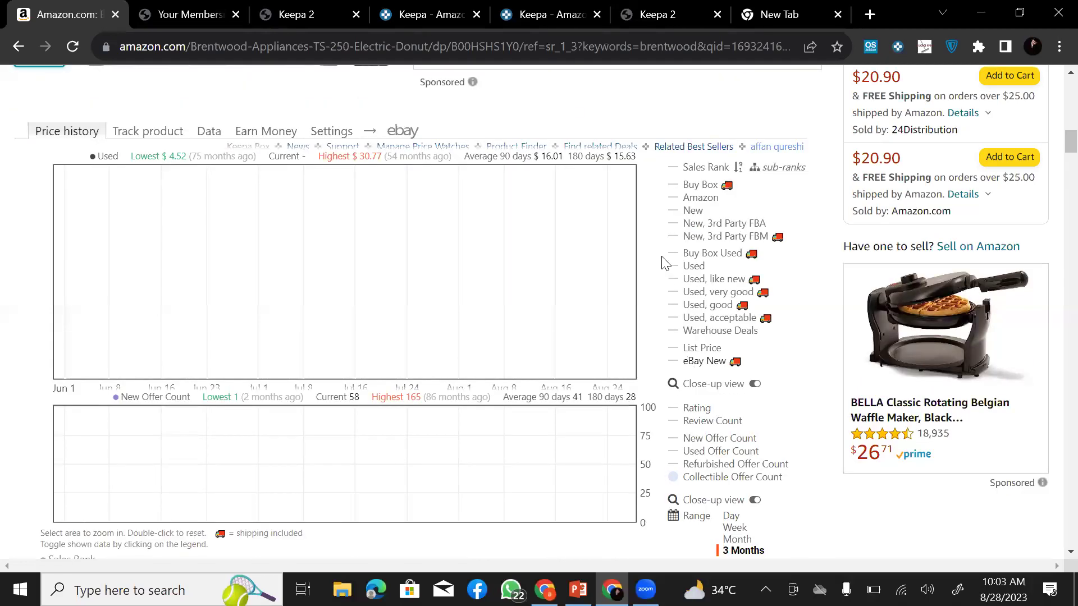
Step: Show only the Sales Rank curve and examine its three-month trend with the current, 90-day and 365-day ranks
left_click(674, 168)
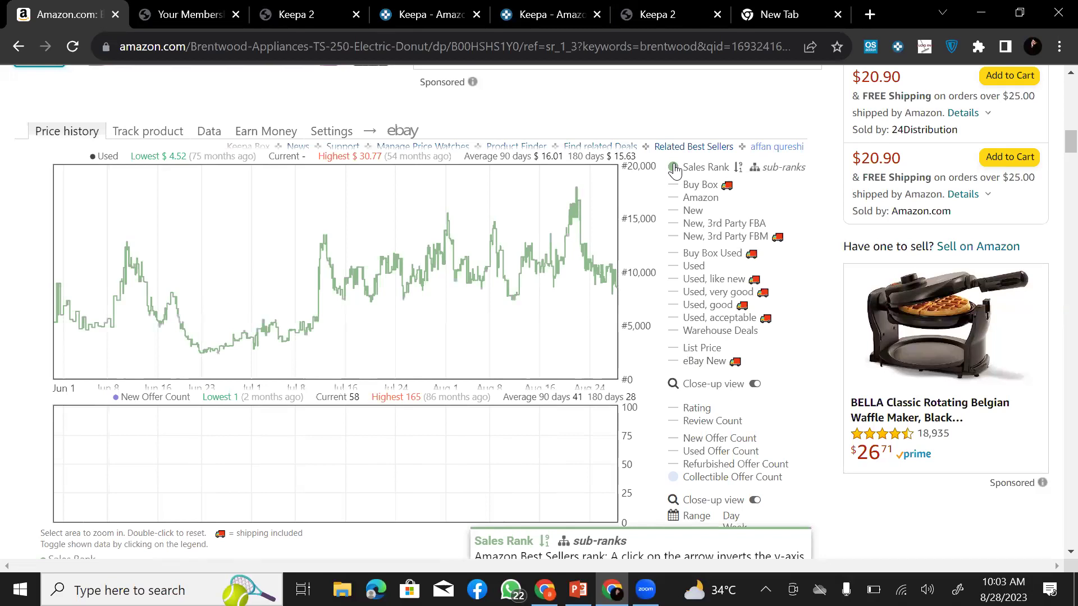
scroll(298, 289, "up", 2)
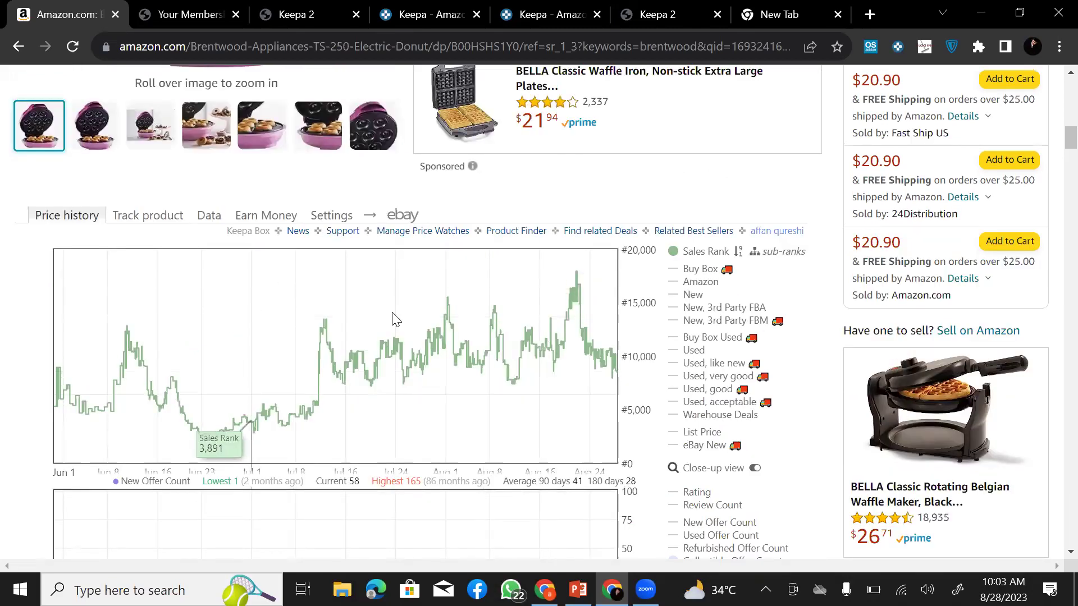
left_click(209, 216)
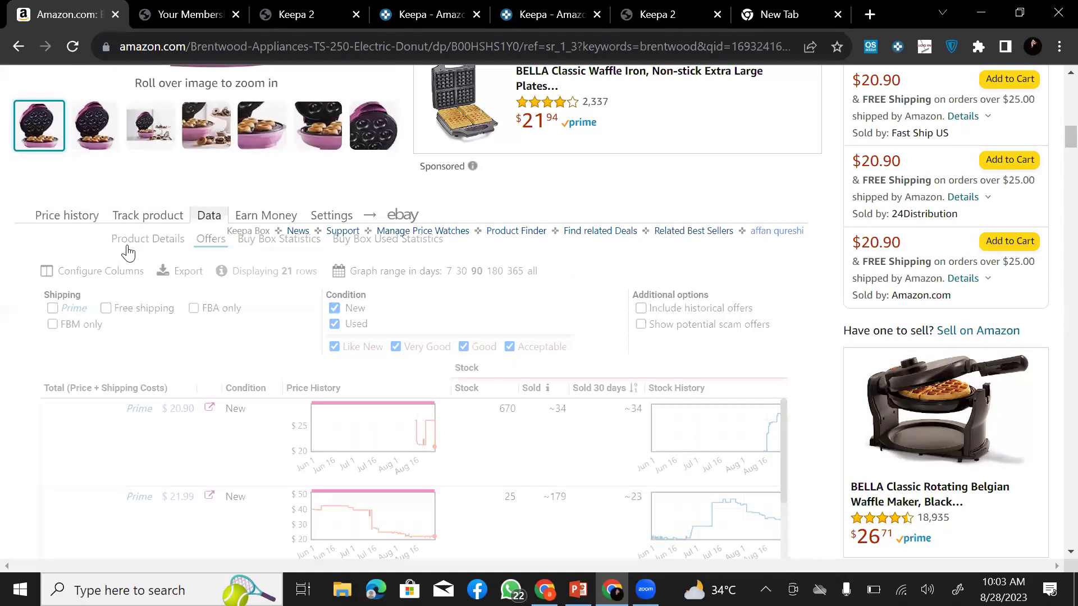
left_click(119, 254)
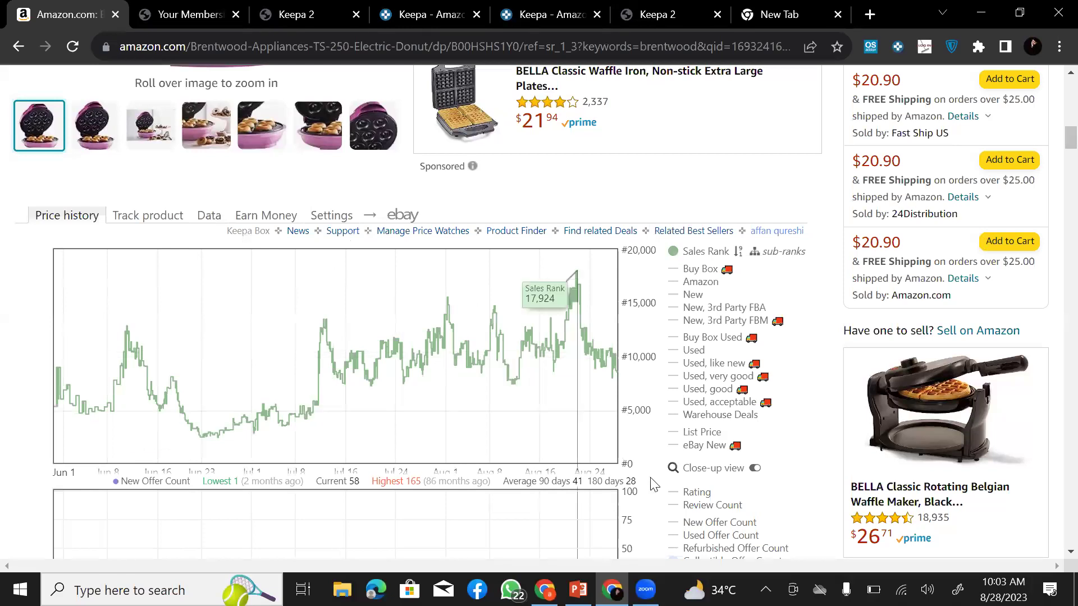
scroll(653, 484, "down", 5)
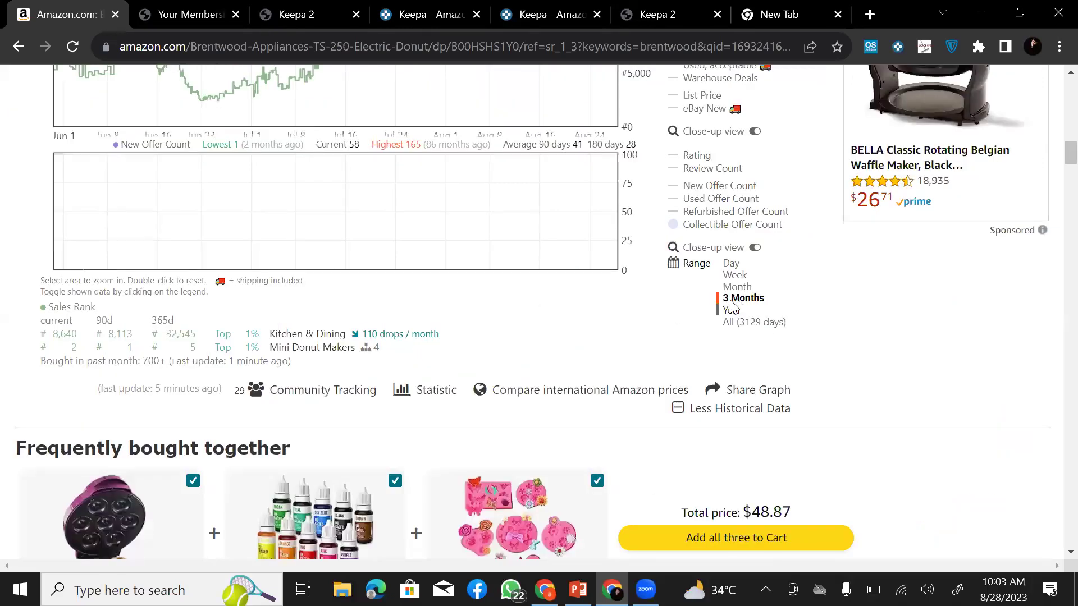
scroll(365, 306, "up", 2)
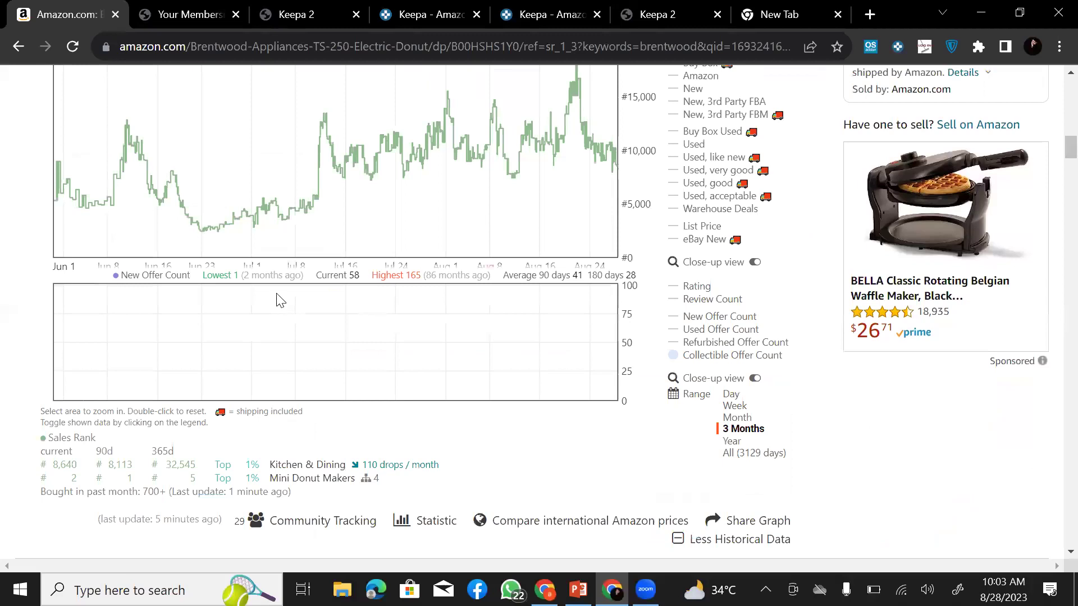
scroll(280, 301, "up", 2)
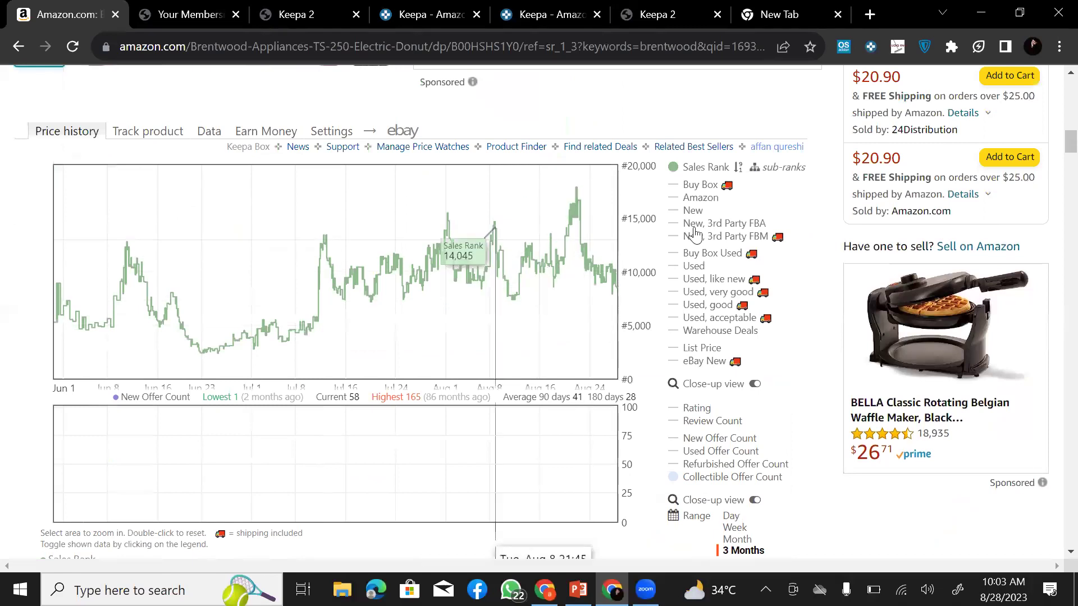
Step: Replace the Sales Rank curve with the Buy Box price and add the New and Amazon price curves for comparison
left_click(681, 188)
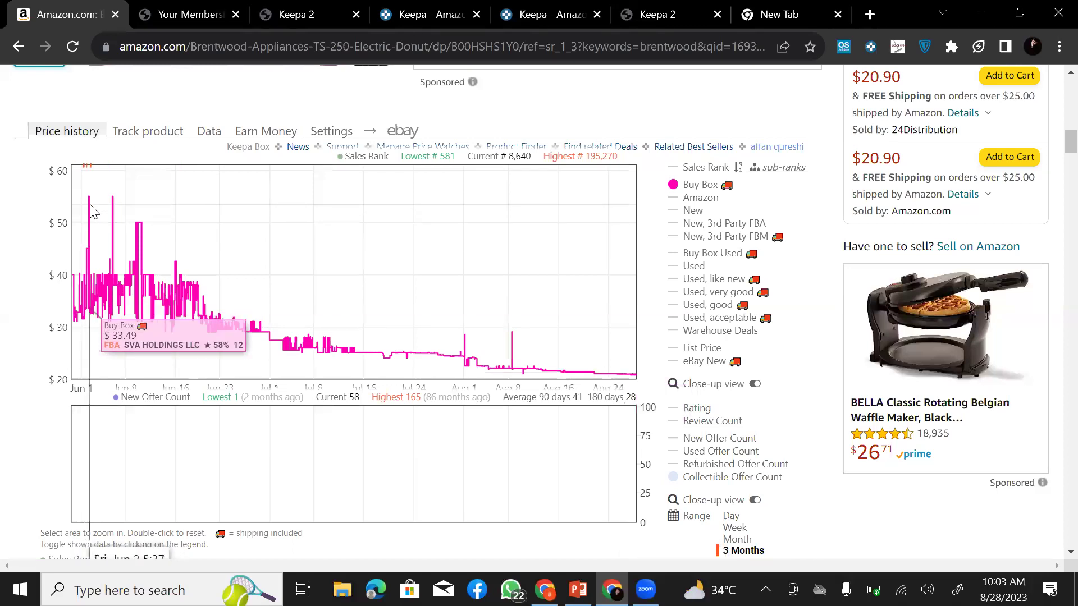
scroll(90, 205, "down", 1)
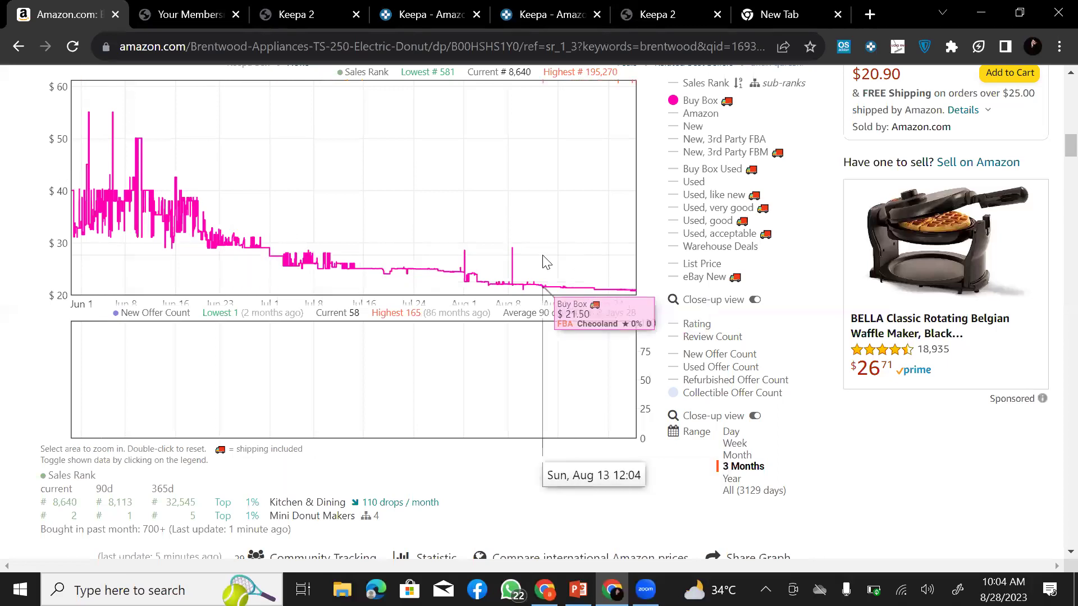
left_click(677, 128)
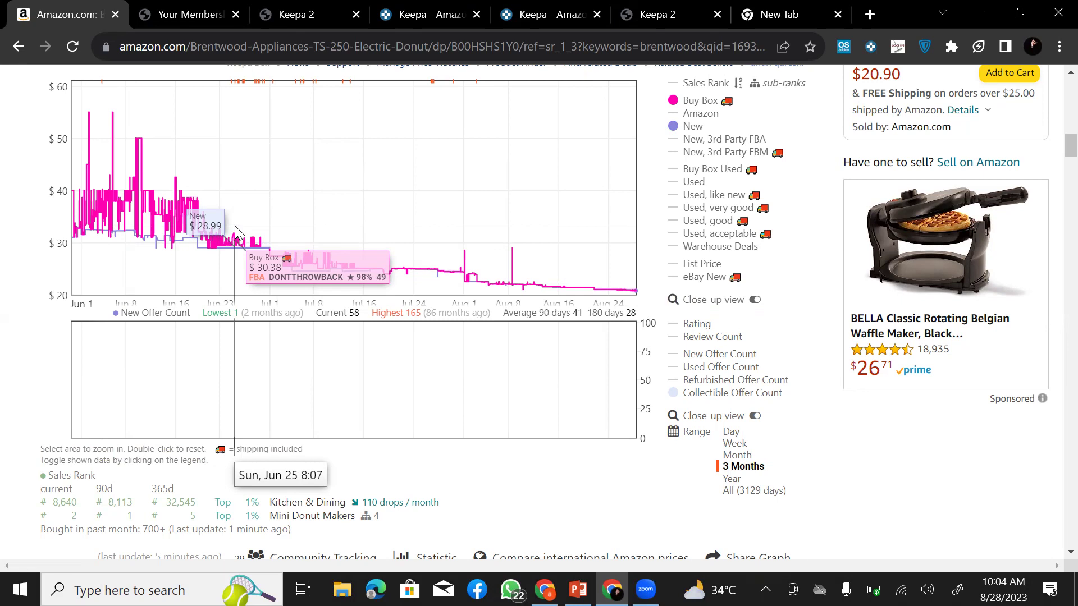
left_click(673, 115)
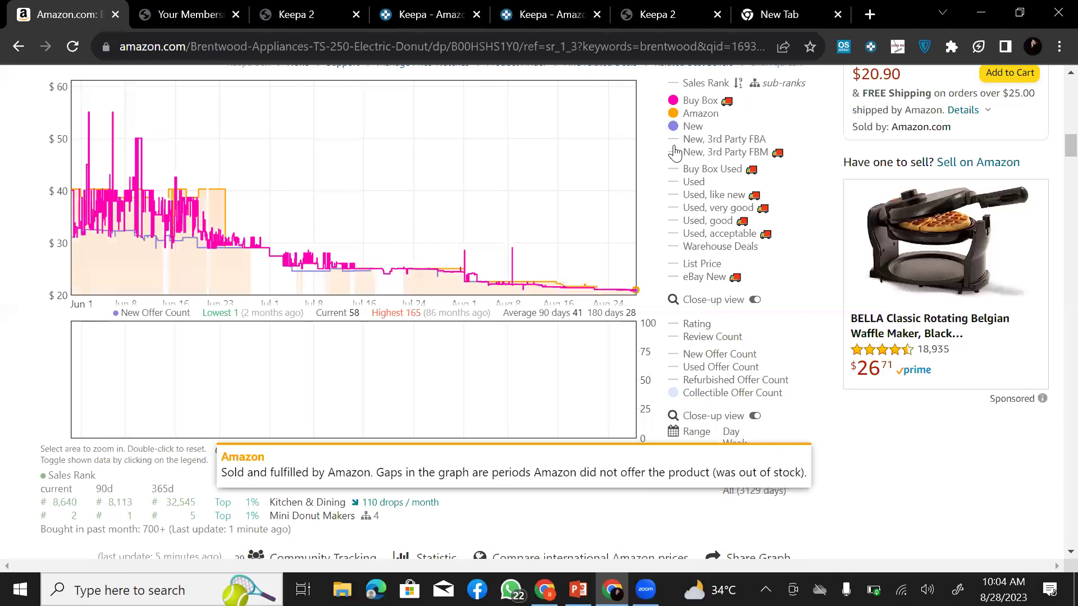
Step: Hide the Buy Box and New curves, leaving only Amazon's price, and check it for gaps in Amazon's stock
left_click(673, 101)
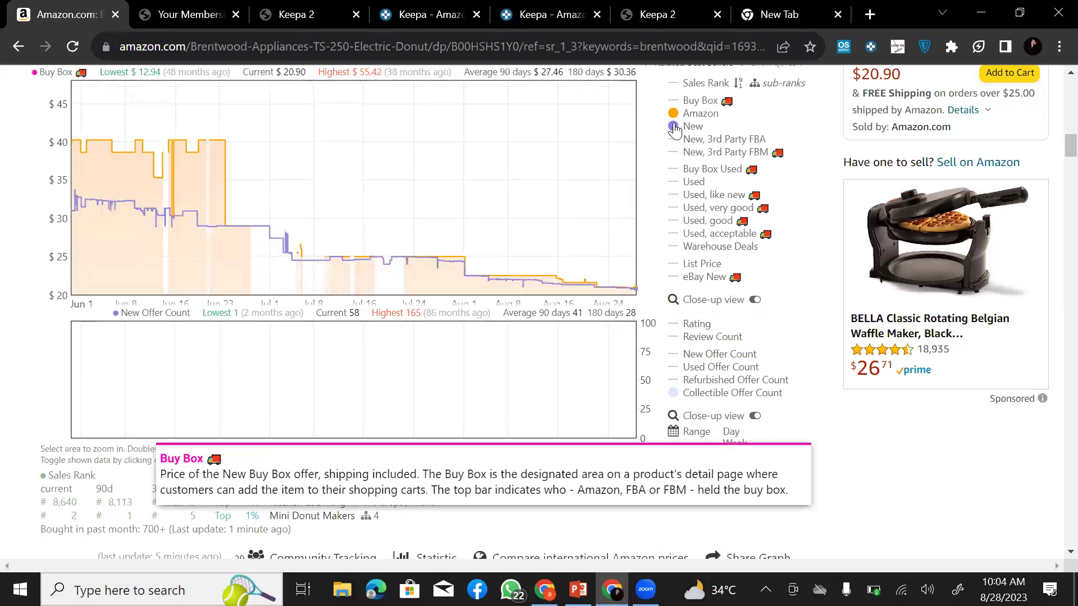
left_click(673, 126)
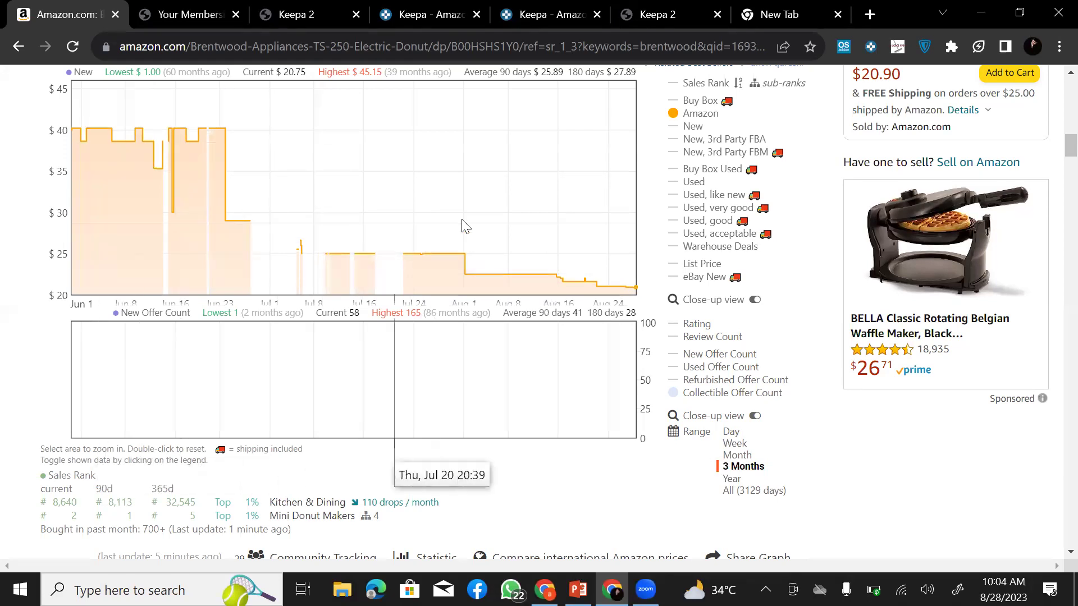
scroll(494, 228, "up", 1)
mouse_move(713, 194)
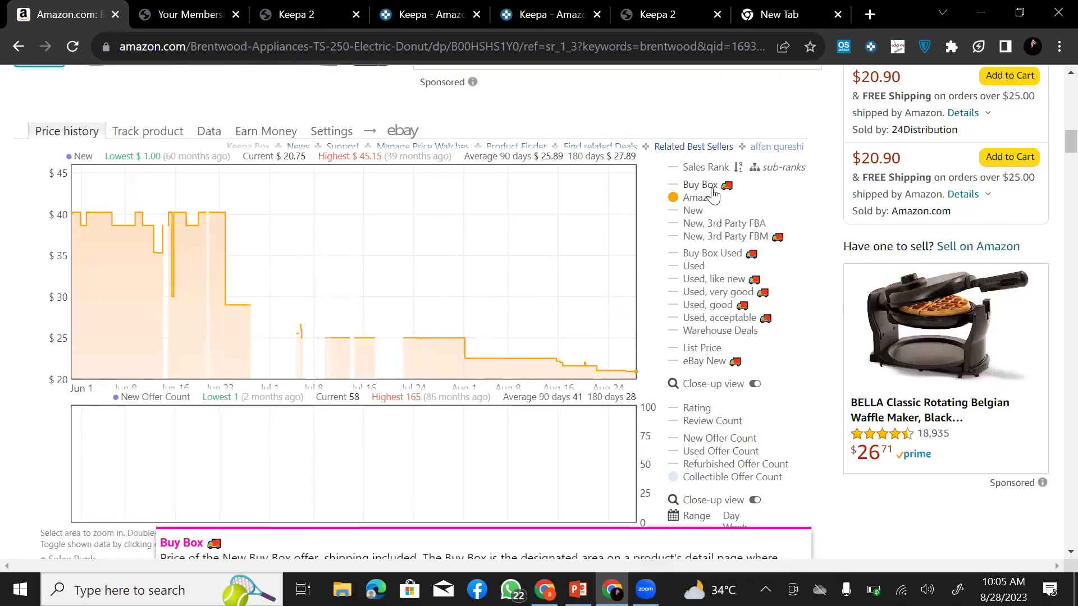
left_click(686, 280)
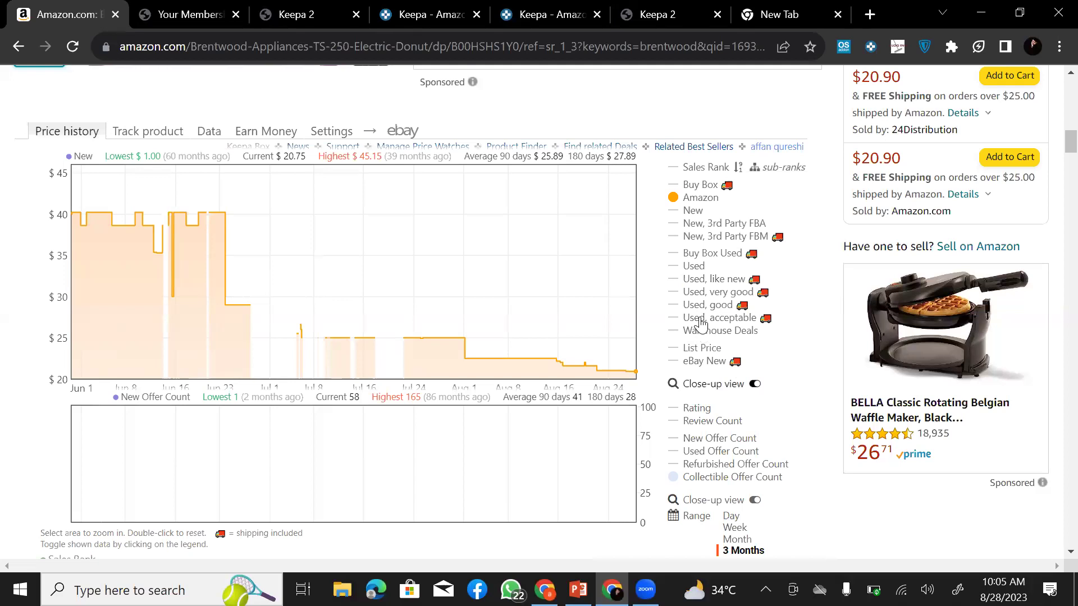
Step: Show the Buy Box and New price curves alongside Amazon's price, leaving the Sales Rank curve hidden
mouse_move(691, 275)
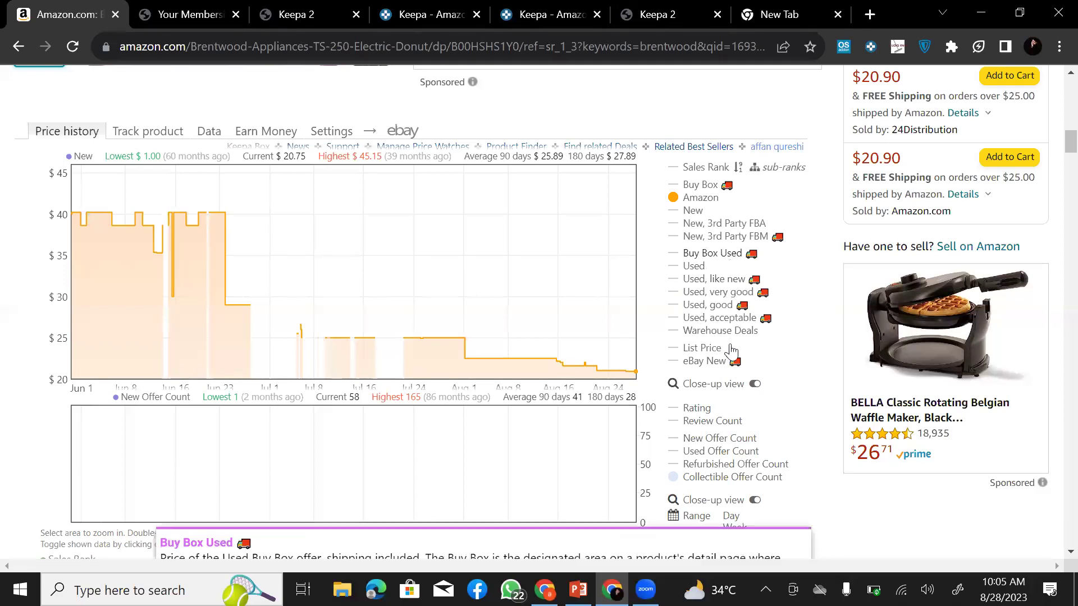
left_click(698, 168)
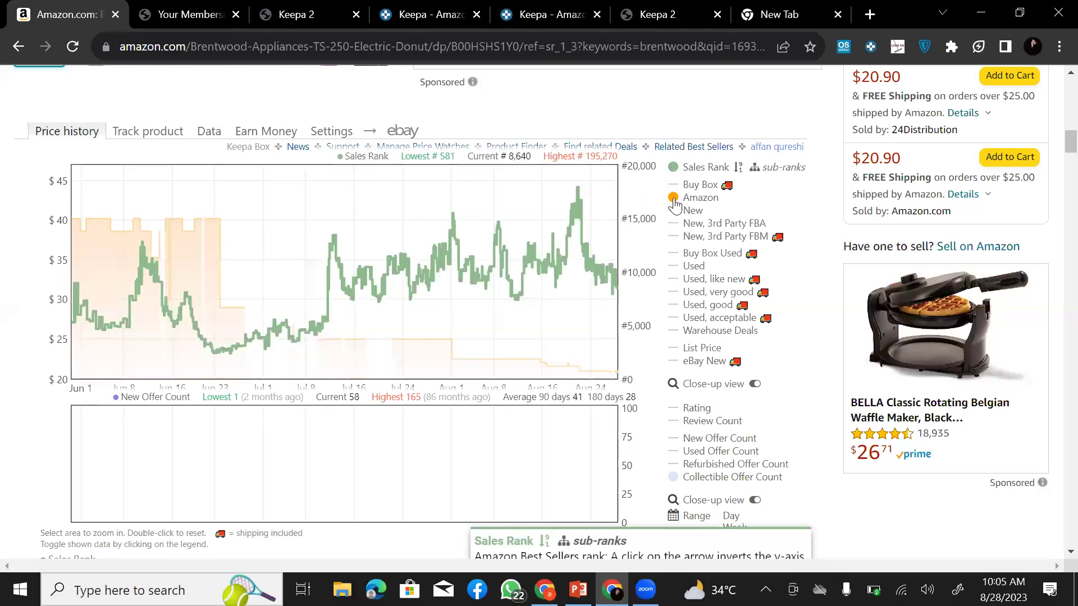
left_click(676, 216)
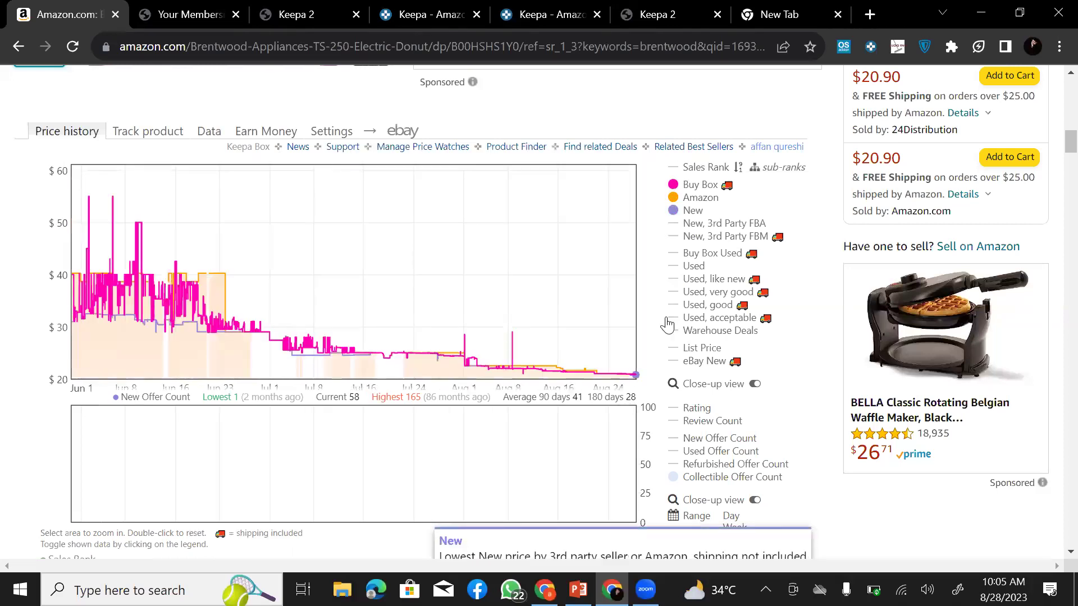
Step: Show the Rating, Review Count, New Offer Count and Used Offer Count curves in the lower graph and examine their three-month trends
scroll(532, 452, "down", 1)
scroll(232, 345, "down", 1)
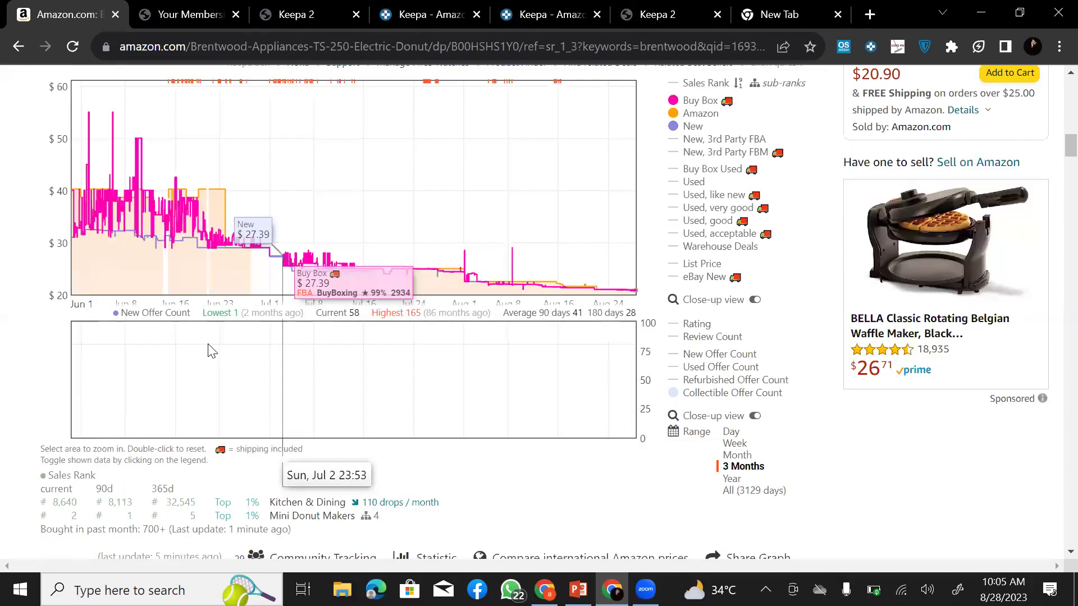
left_click(681, 325)
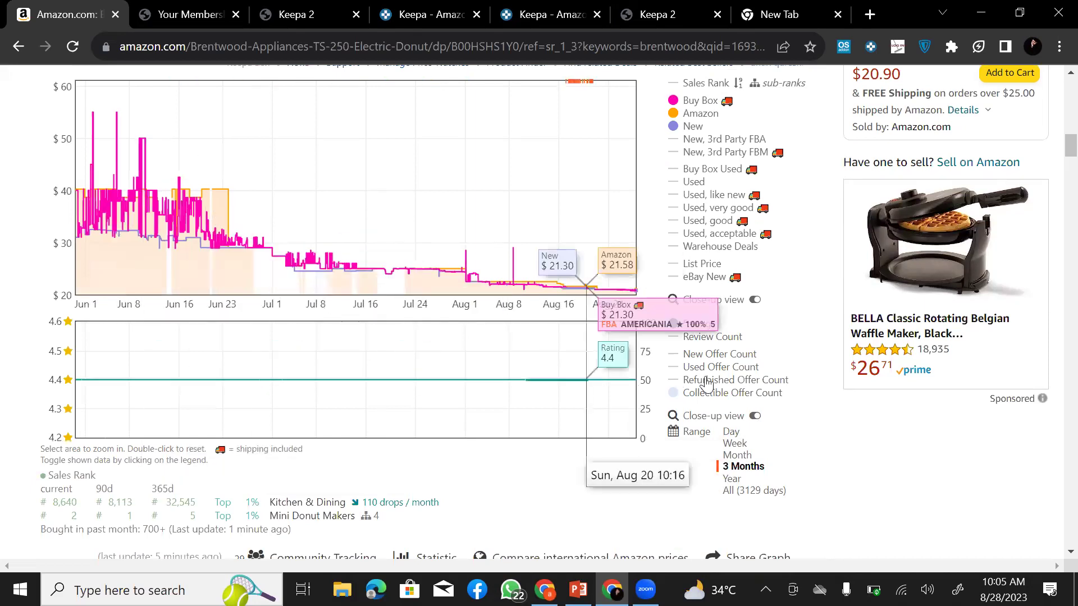
left_click(681, 343)
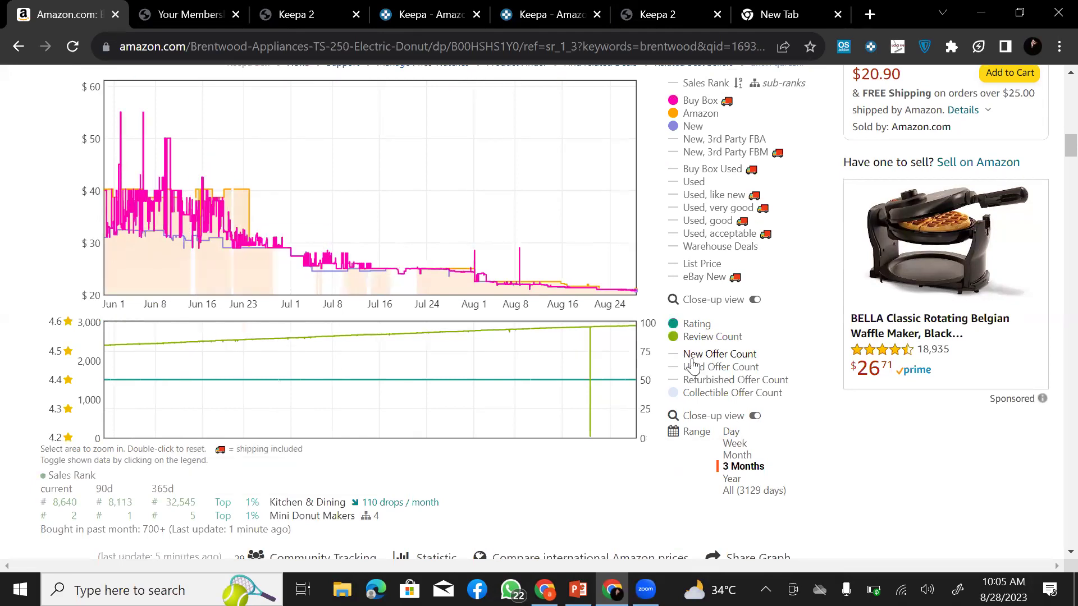
left_click(678, 354)
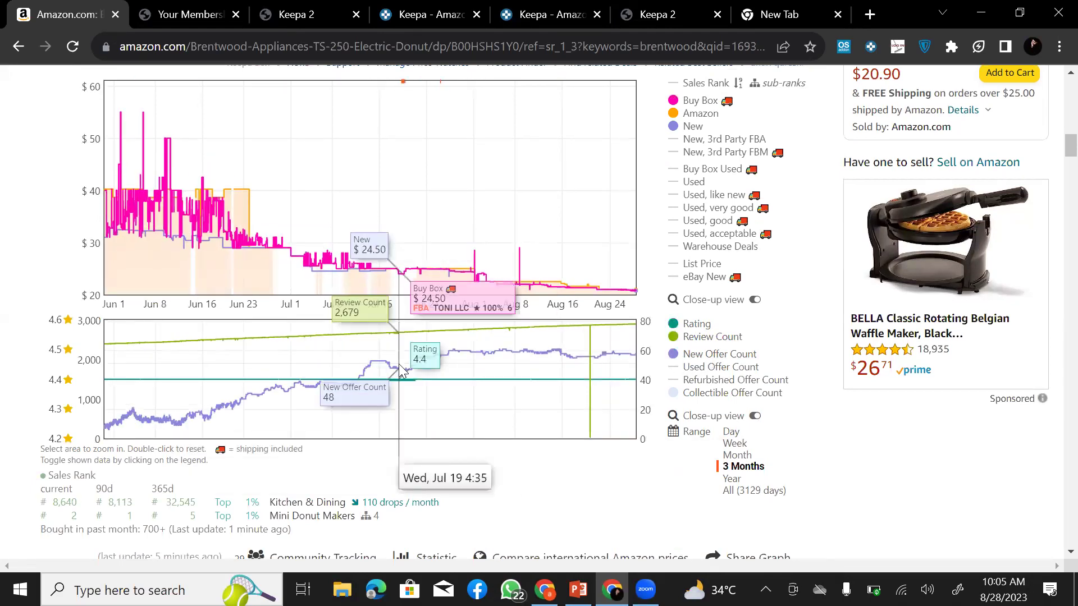
left_click(675, 368)
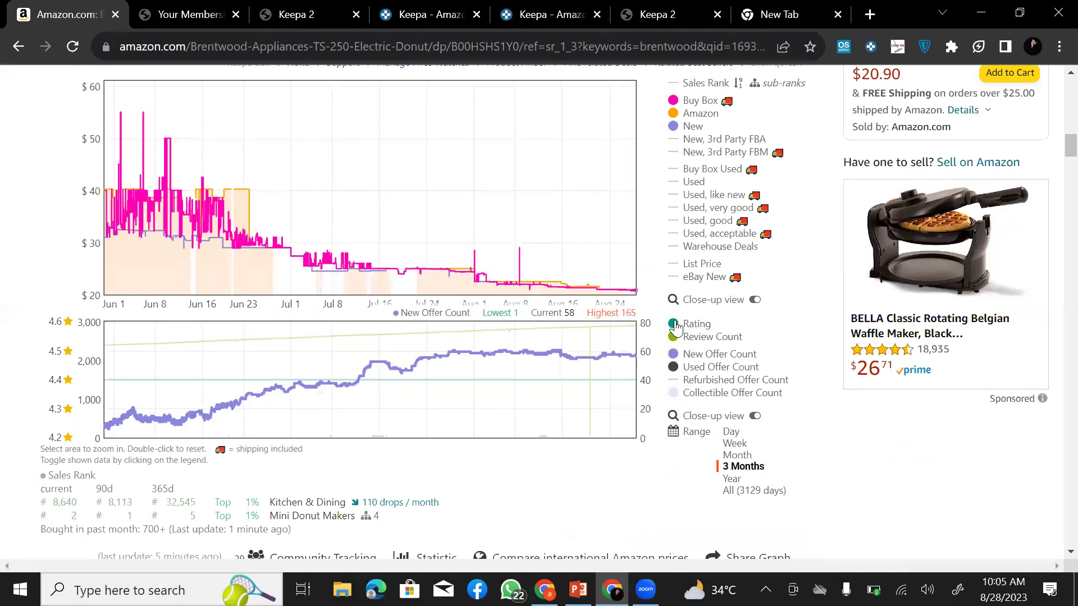
Step: Hide the Rating, Review Count, New Offer Count and Used Offer Count curves and check the product's eBay New price
left_click(676, 329)
left_click(673, 336)
left_click(675, 354)
left_click(673, 367)
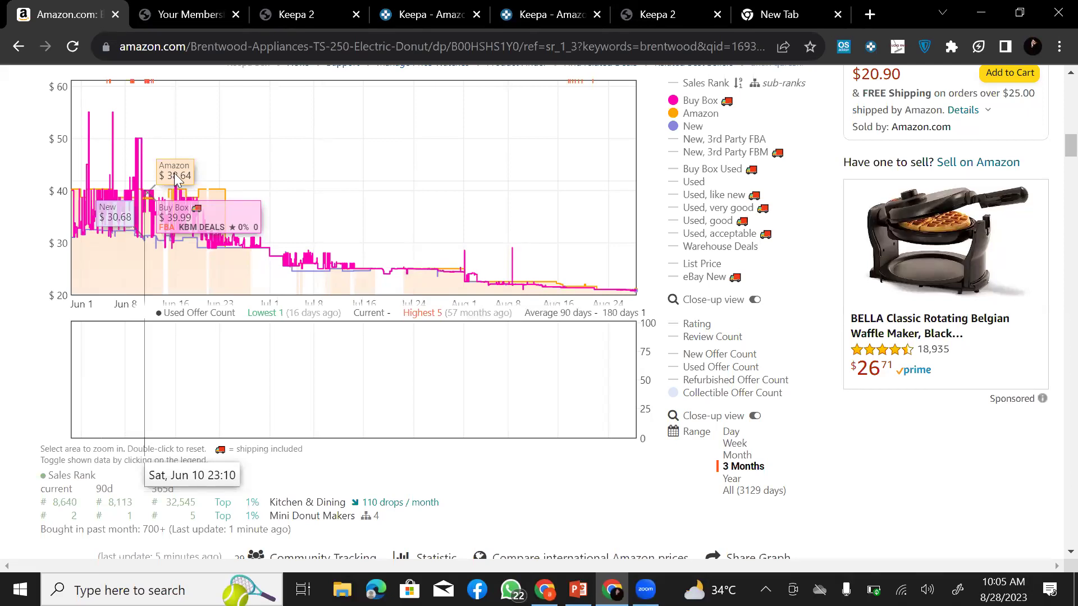
scroll(174, 173, "up", 2)
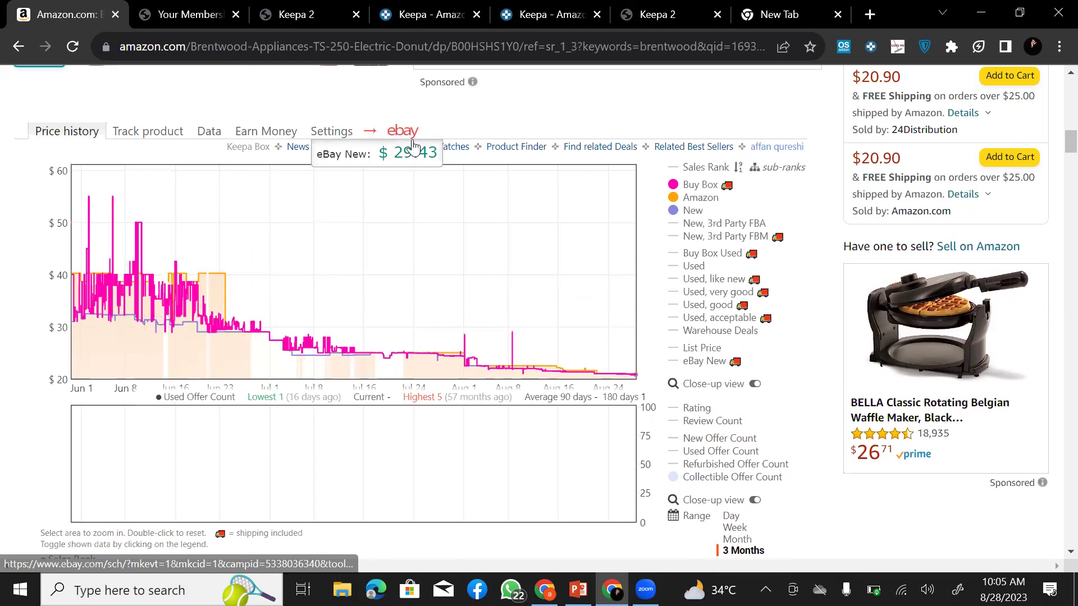
Step: Open the saved price-fluctuation product, the COSRX Snail Mucin essence, in a new tab and bring up its Keepa price history
left_click(871, 14)
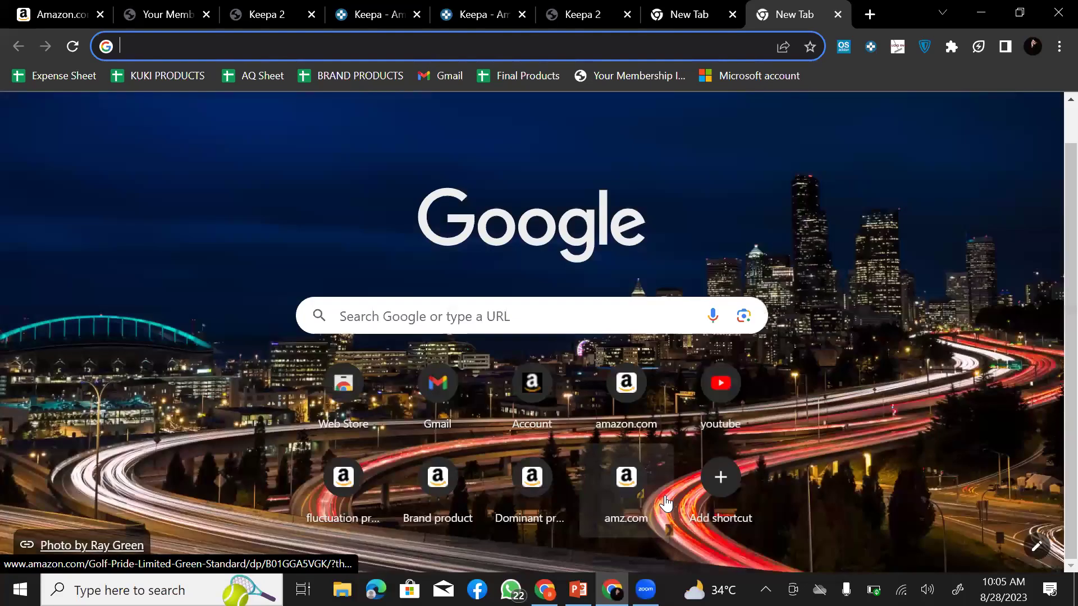
left_click(343, 483)
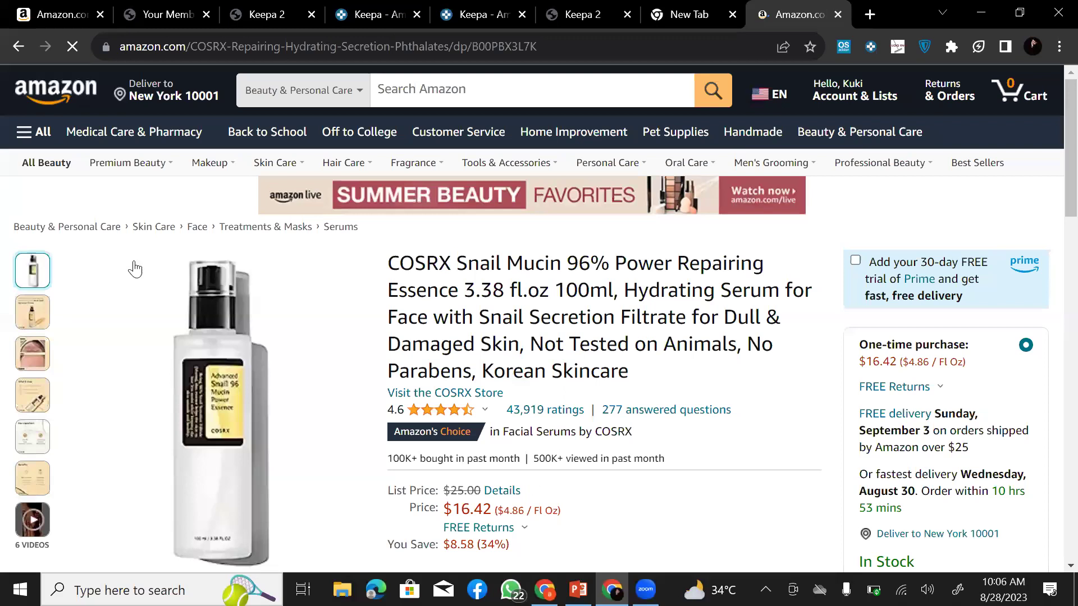
scroll(732, 400, "down", 5)
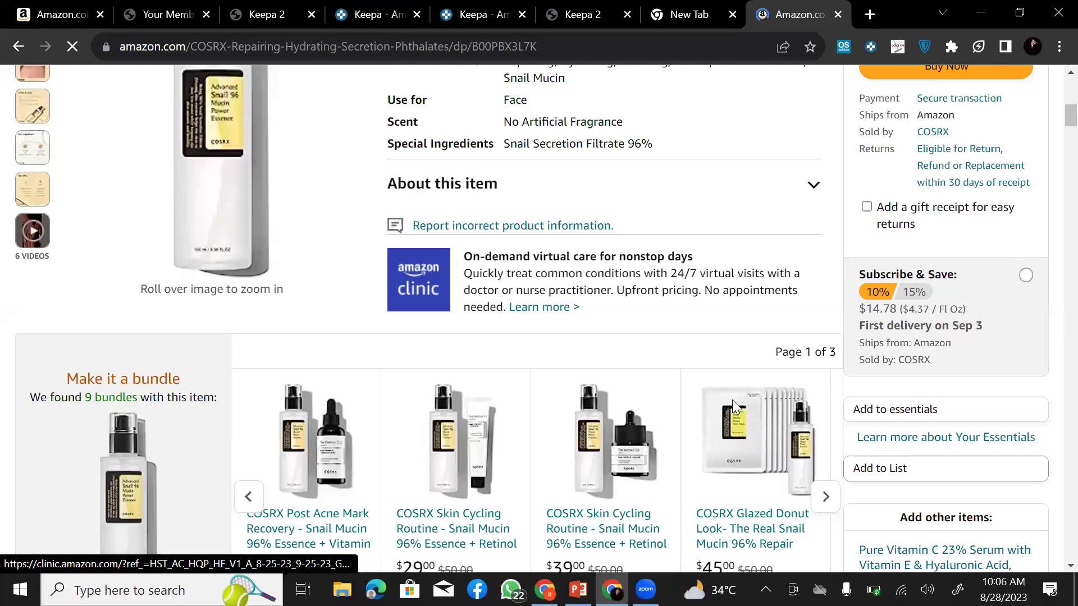
scroll(422, 465, "down", 1)
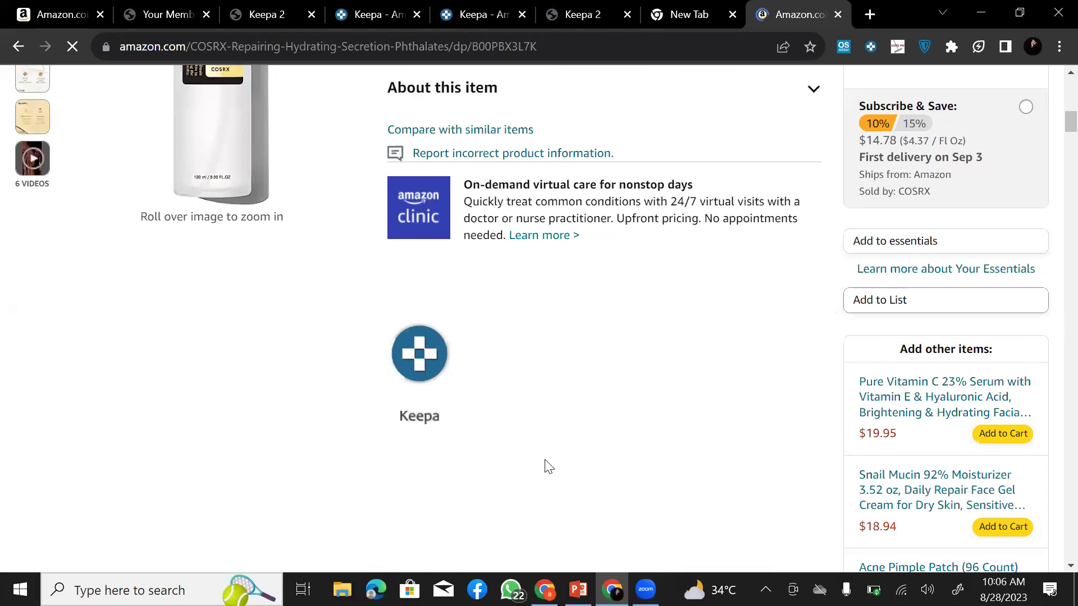
scroll(535, 385, "down", 2)
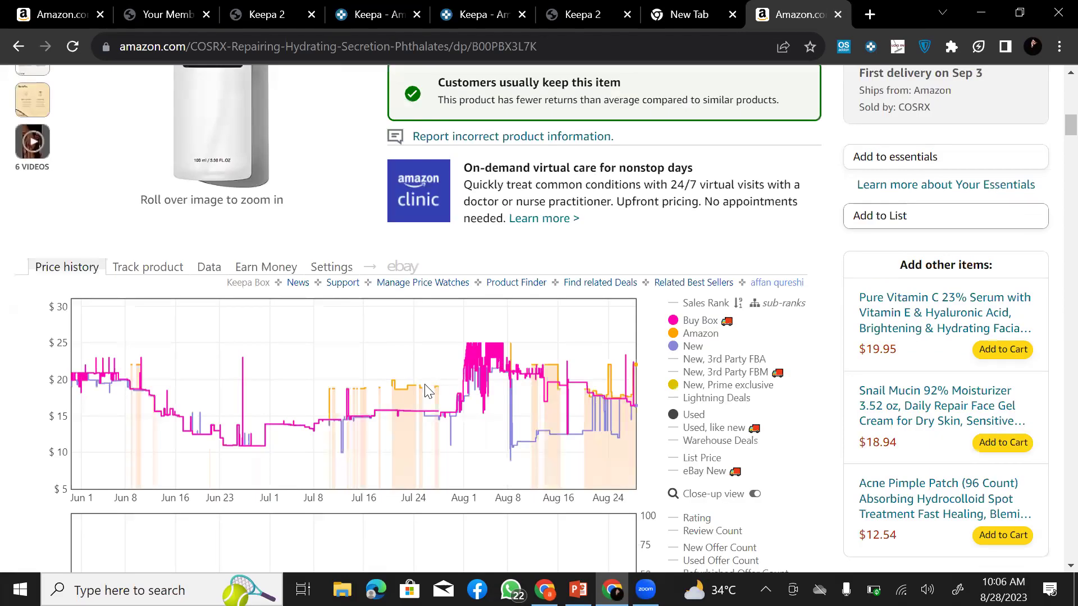
Step: Hide the Amazon price curve and examine how the COSRX essence's Buy Box and New prices fluctuate
left_click(691, 333)
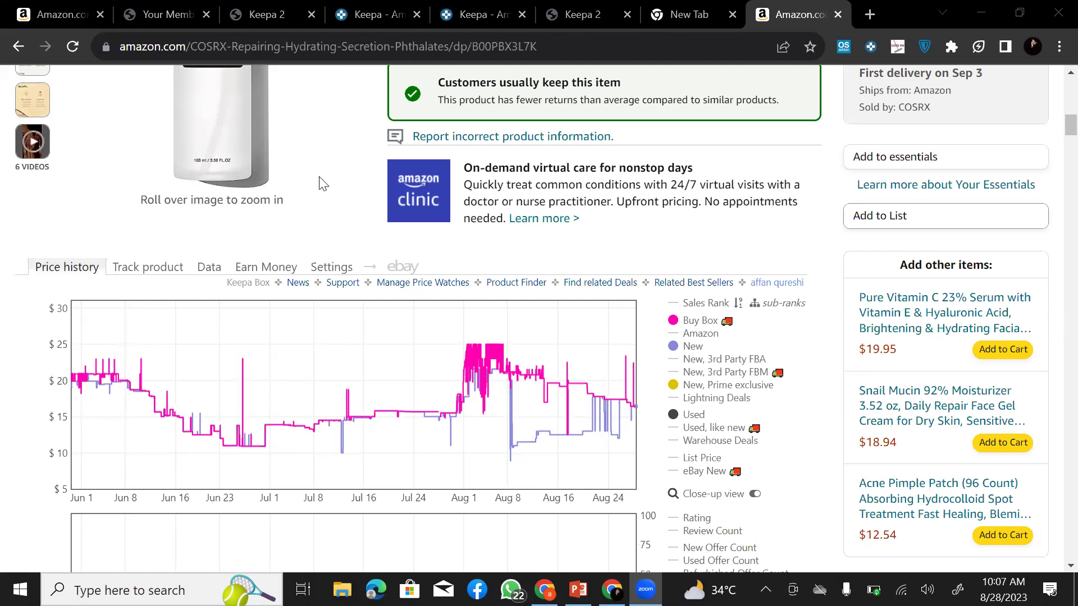
left_click(350, 203)
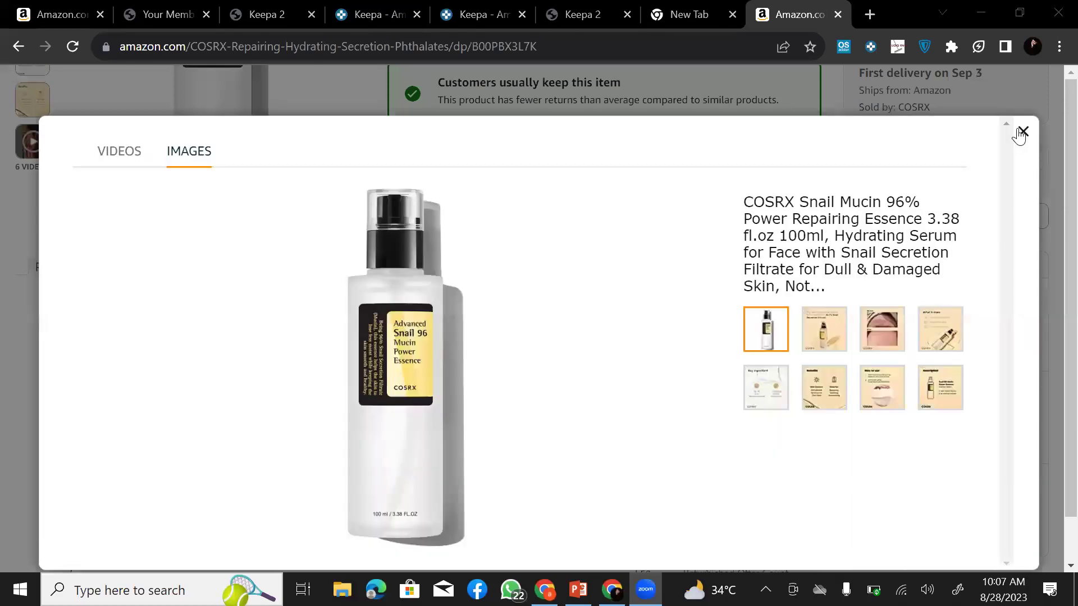
left_click(1021, 132)
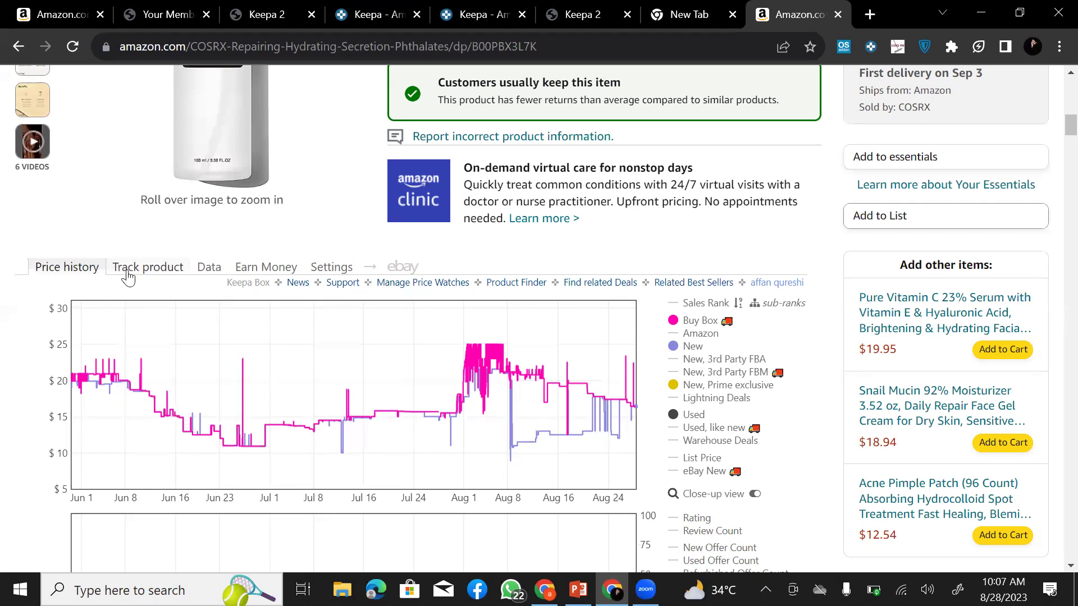
Step: Examine the COSRX essence's Buy Box Statistics for each seller's win percentage, average price, stock and last win, then return to the product title
left_click(201, 276)
left_click(211, 292)
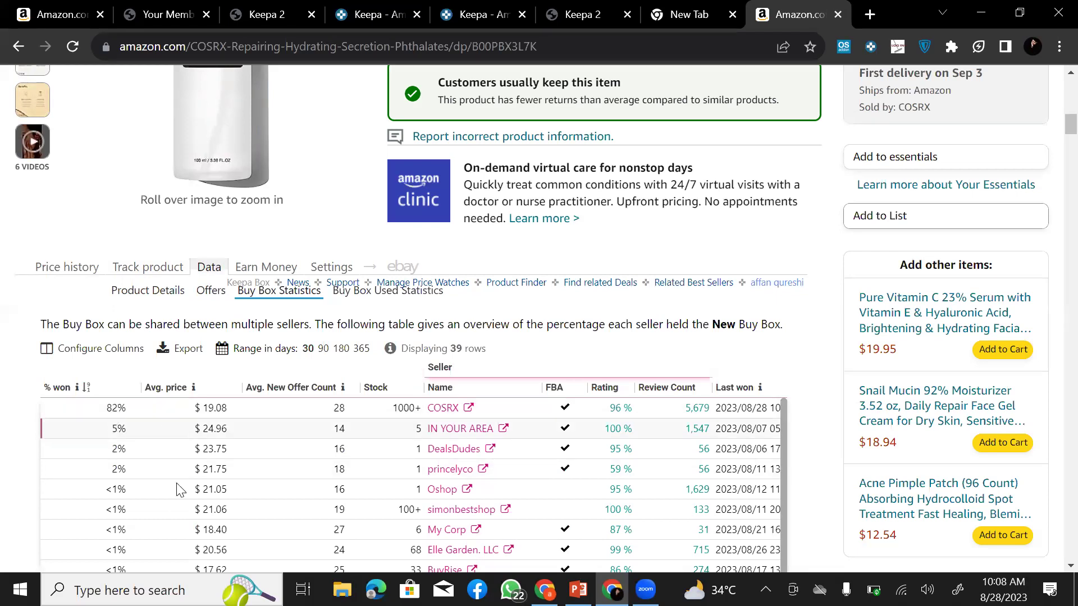
scroll(210, 492, "down", 1)
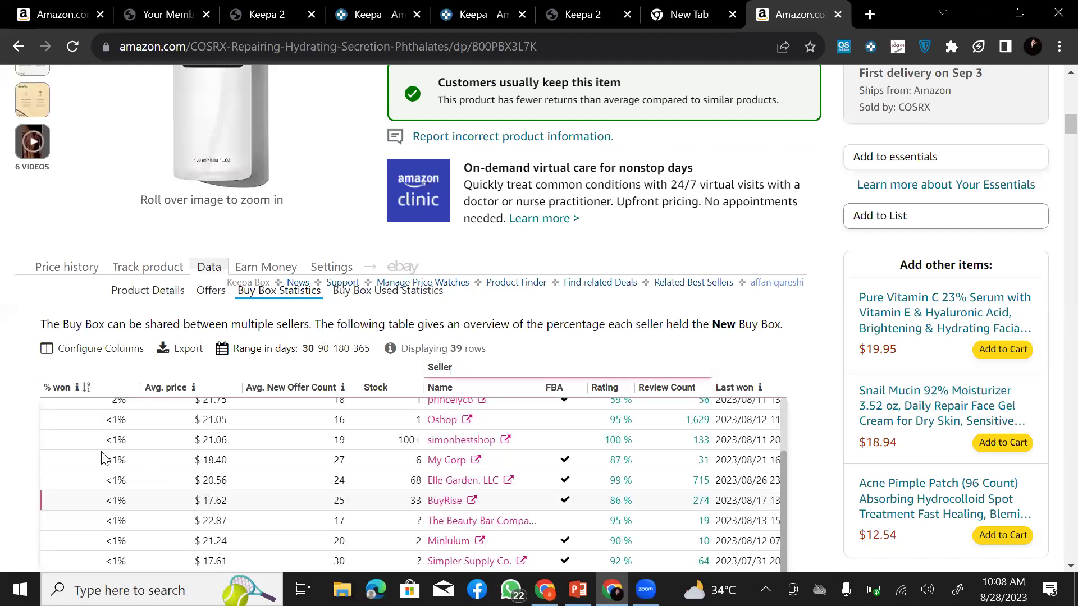
scroll(196, 432, "up", 2)
scroll(196, 432, "down", 2)
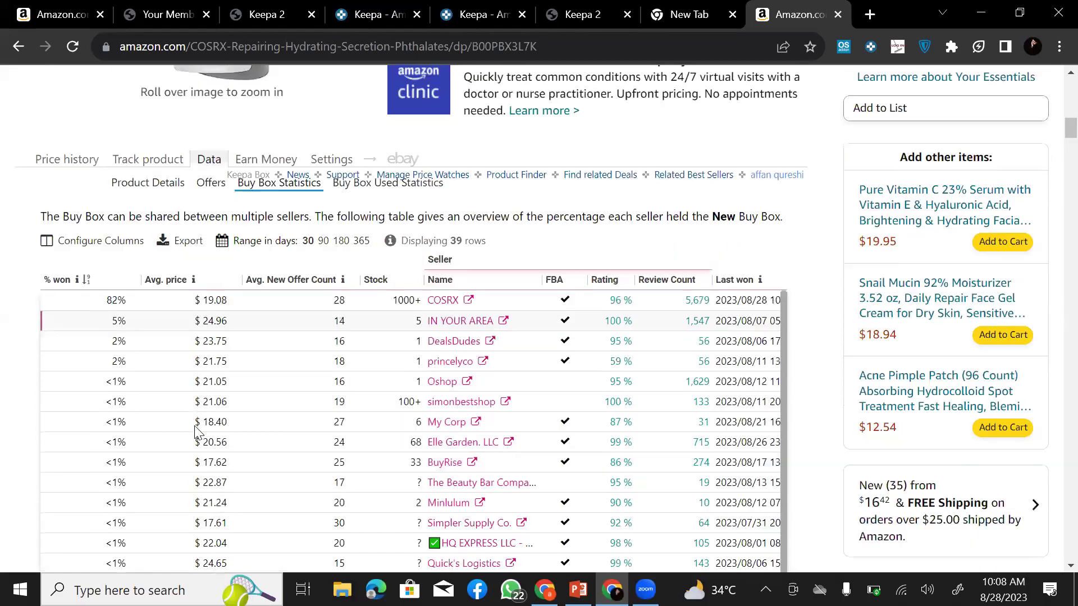
scroll(197, 432, "up", 1)
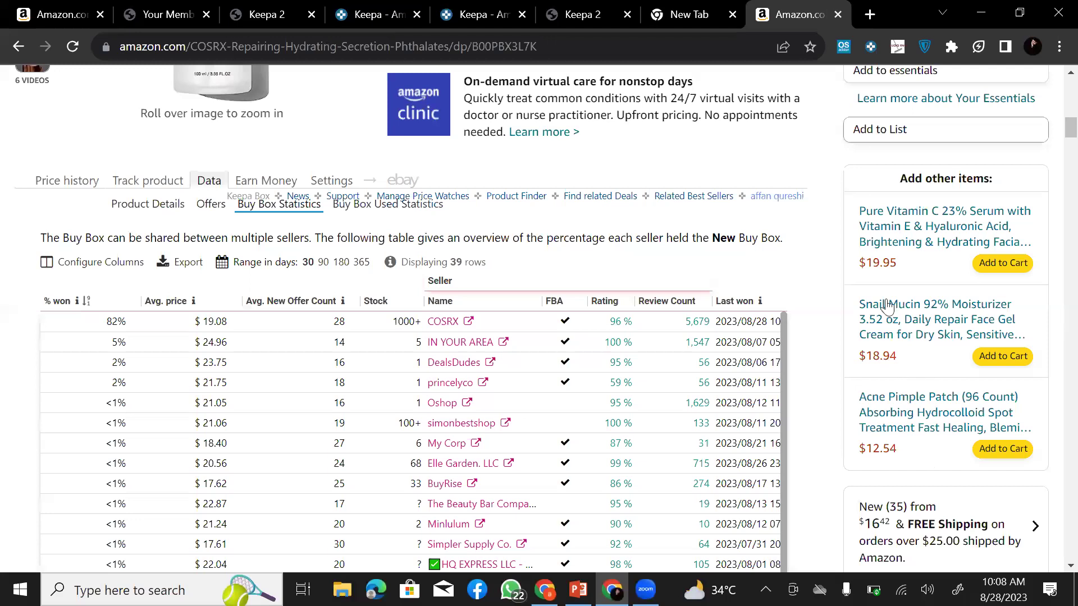
scroll(745, 331, "right", 2)
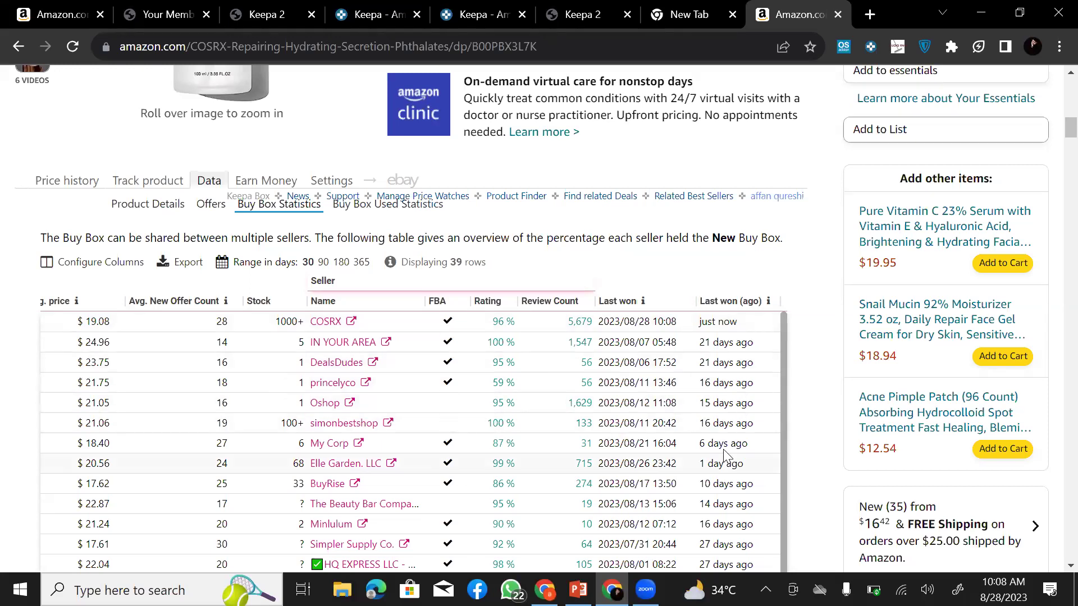
scroll(724, 455, "down", 6)
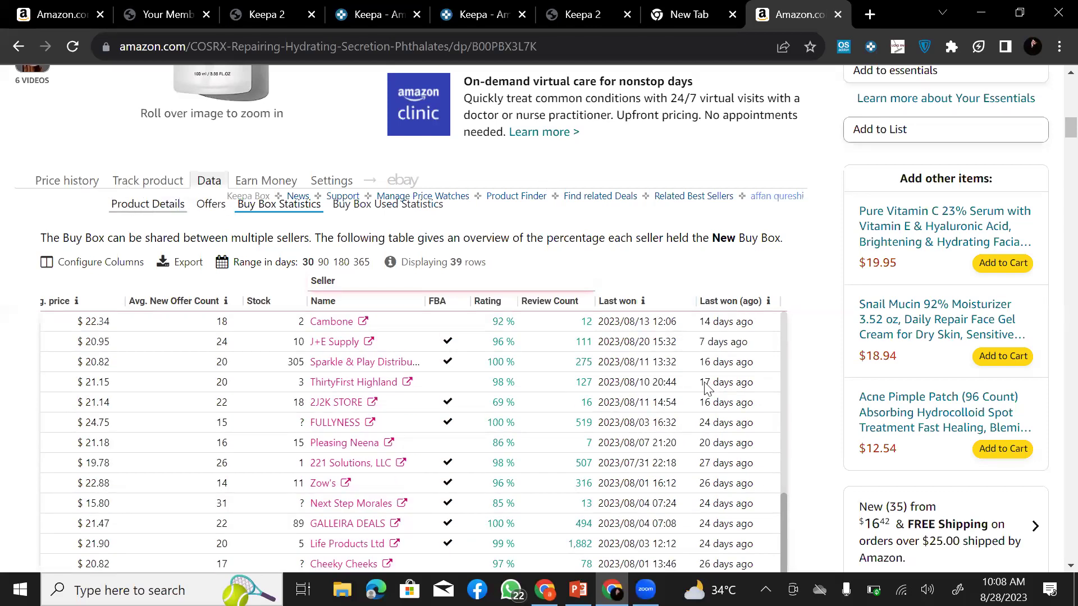
scroll(662, 388, "up", 6)
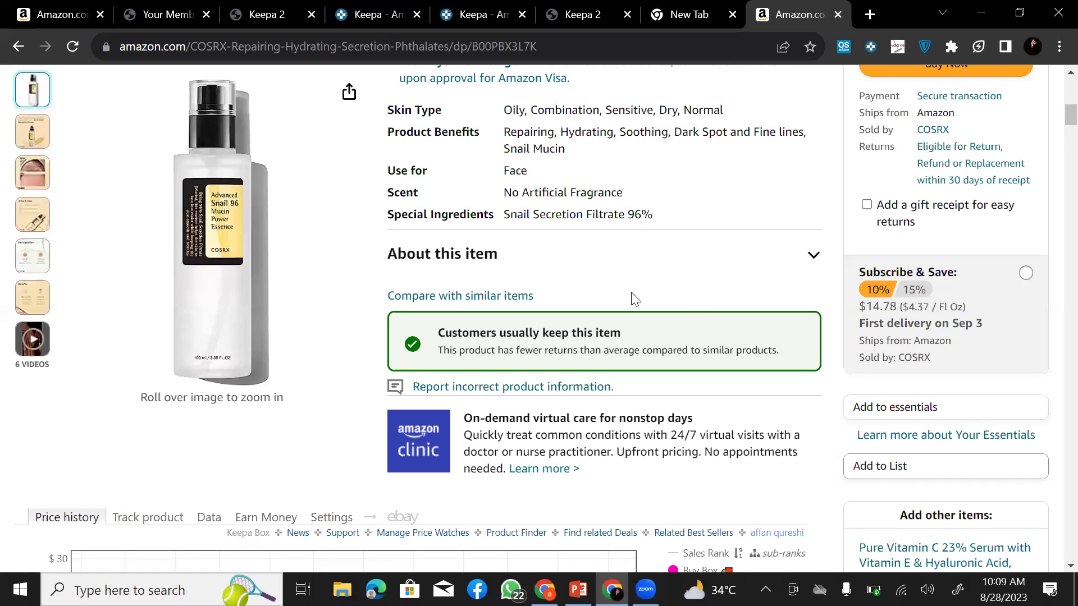
scroll(623, 168, "up", 3)
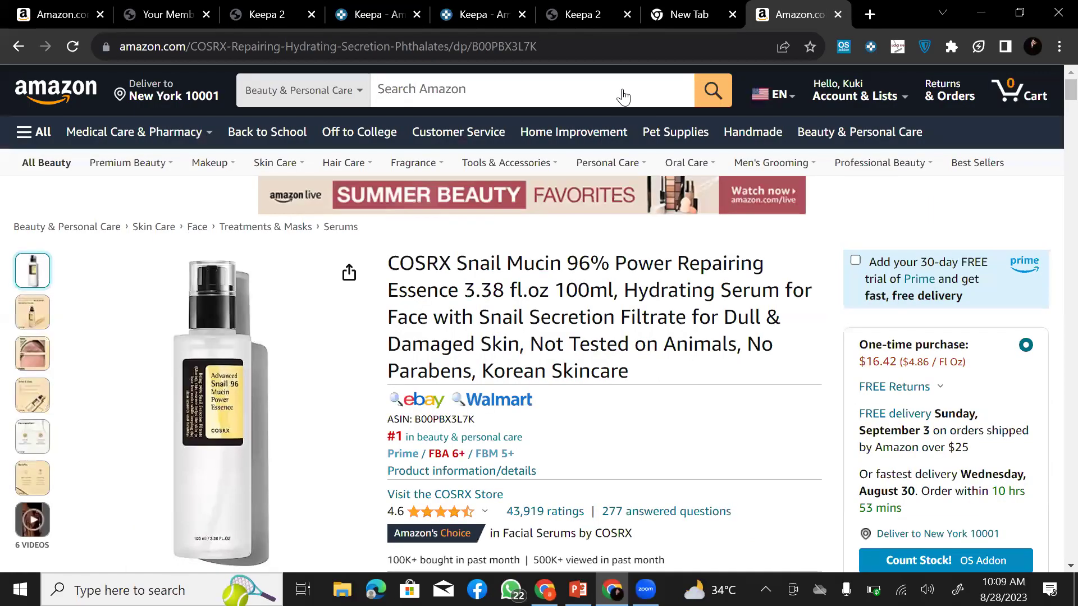